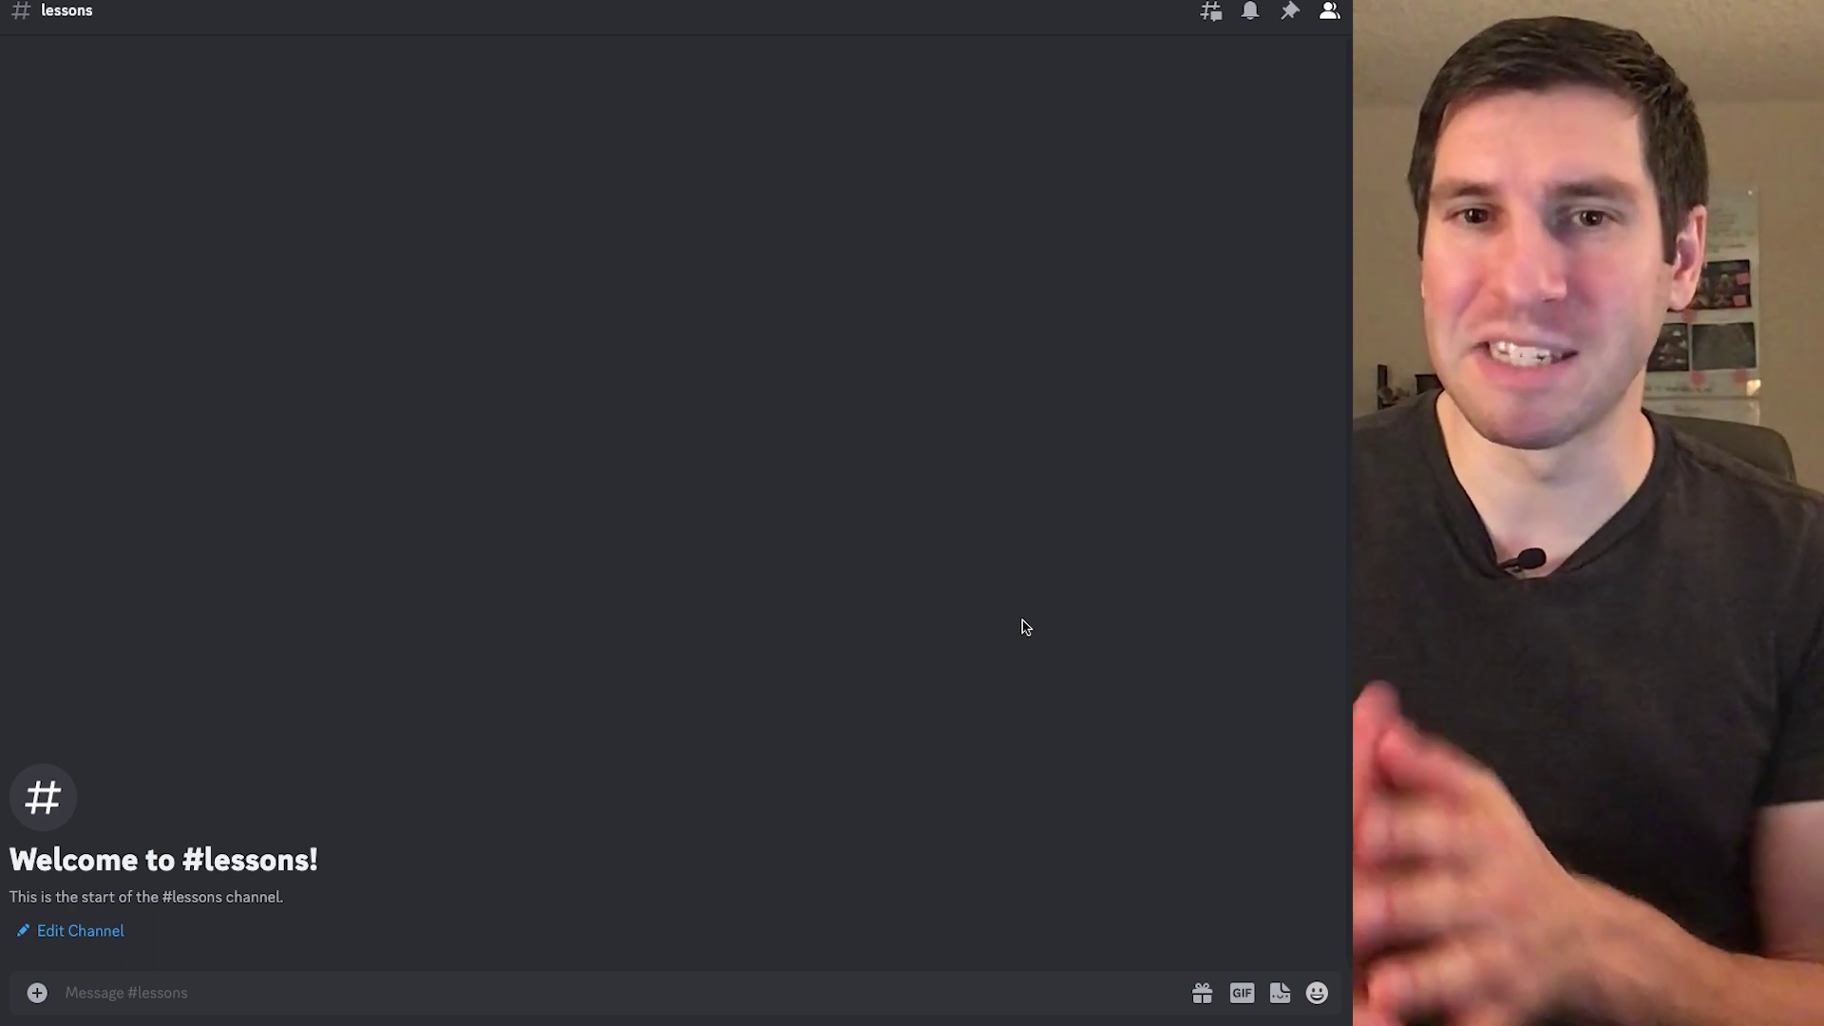
# Step: Submit /imagine with the prompt 'a young adult woman seeing a magical portal to a different world'
pyautogui.click(347, 997)
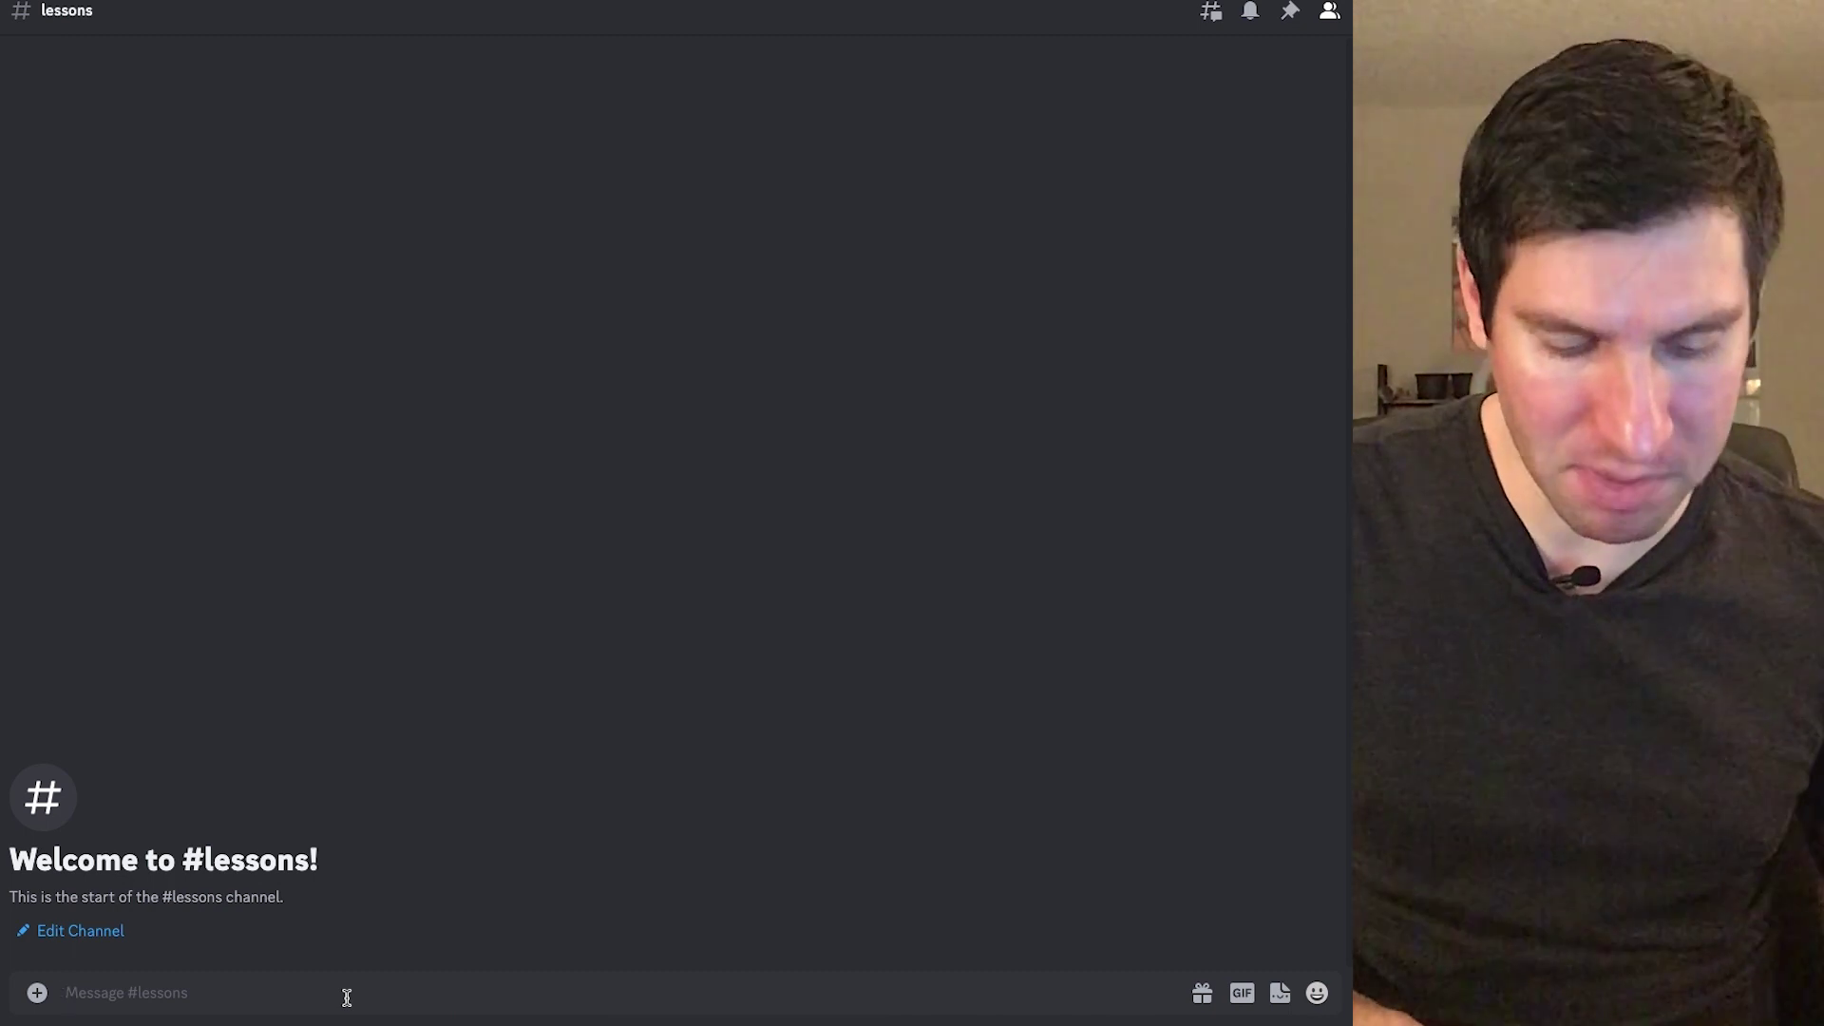
pyautogui.write('/im')
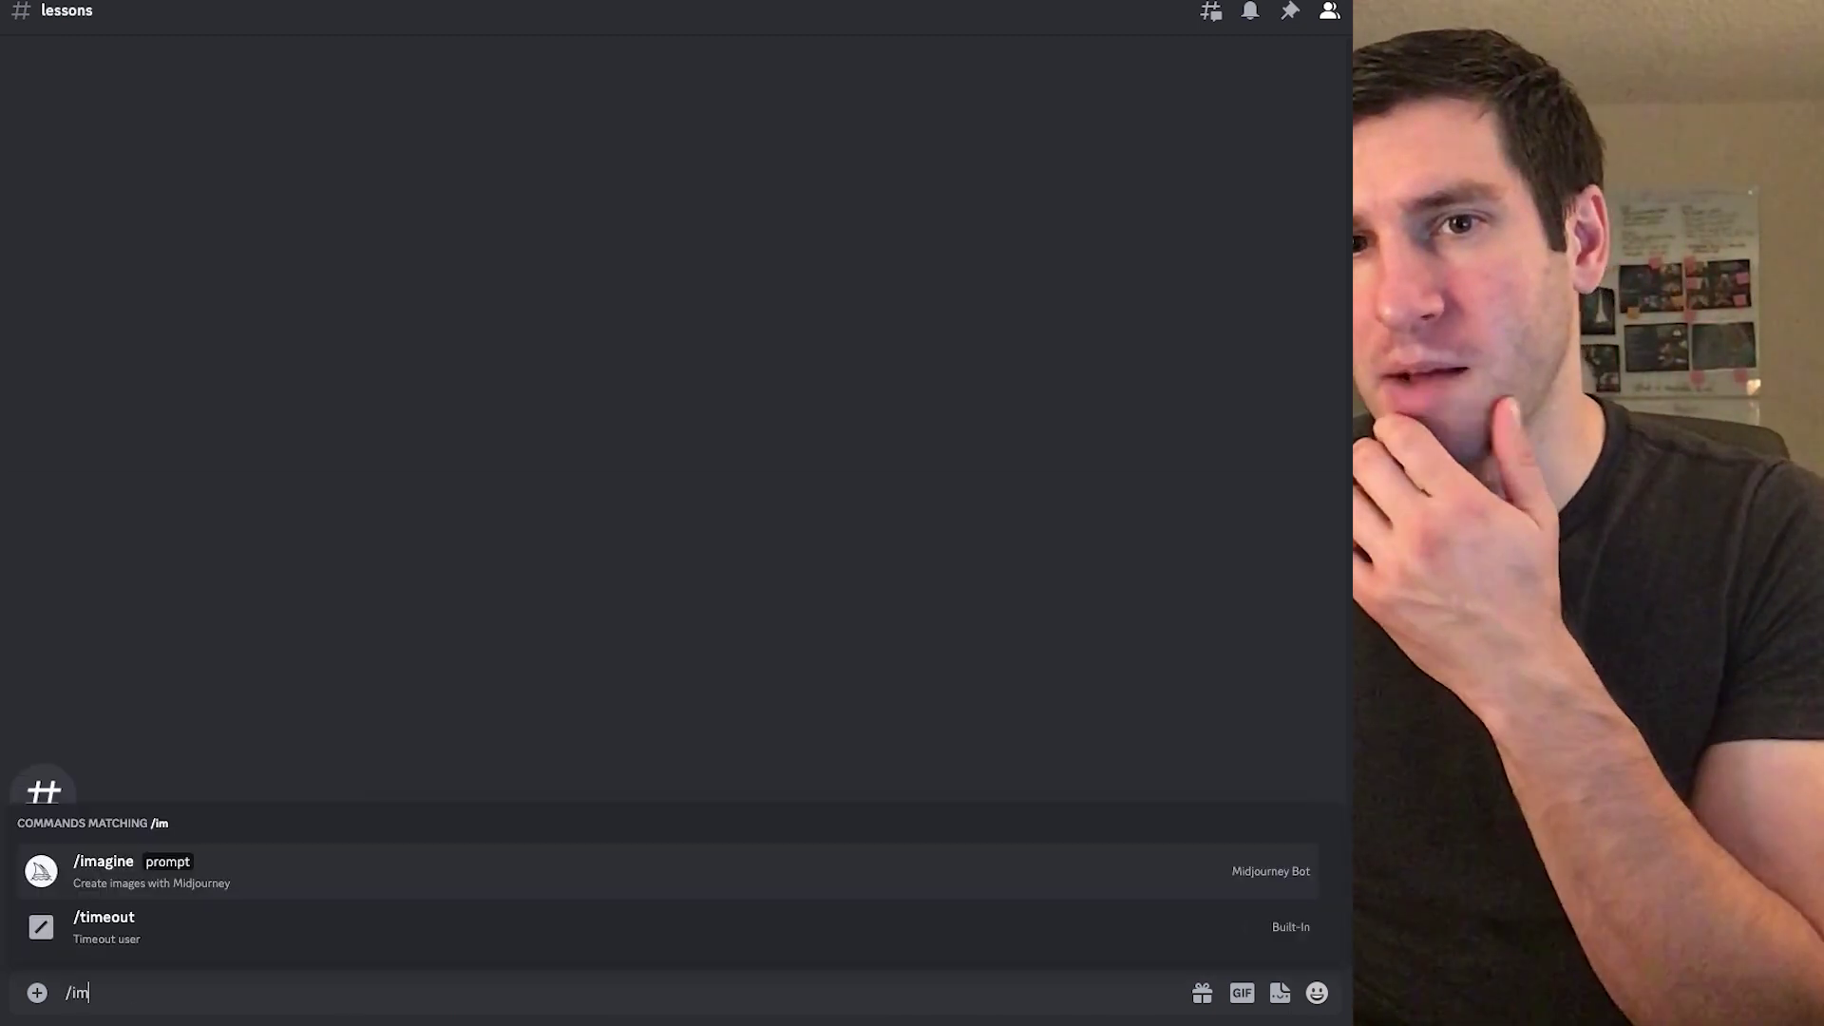
pyautogui.press('Tab')
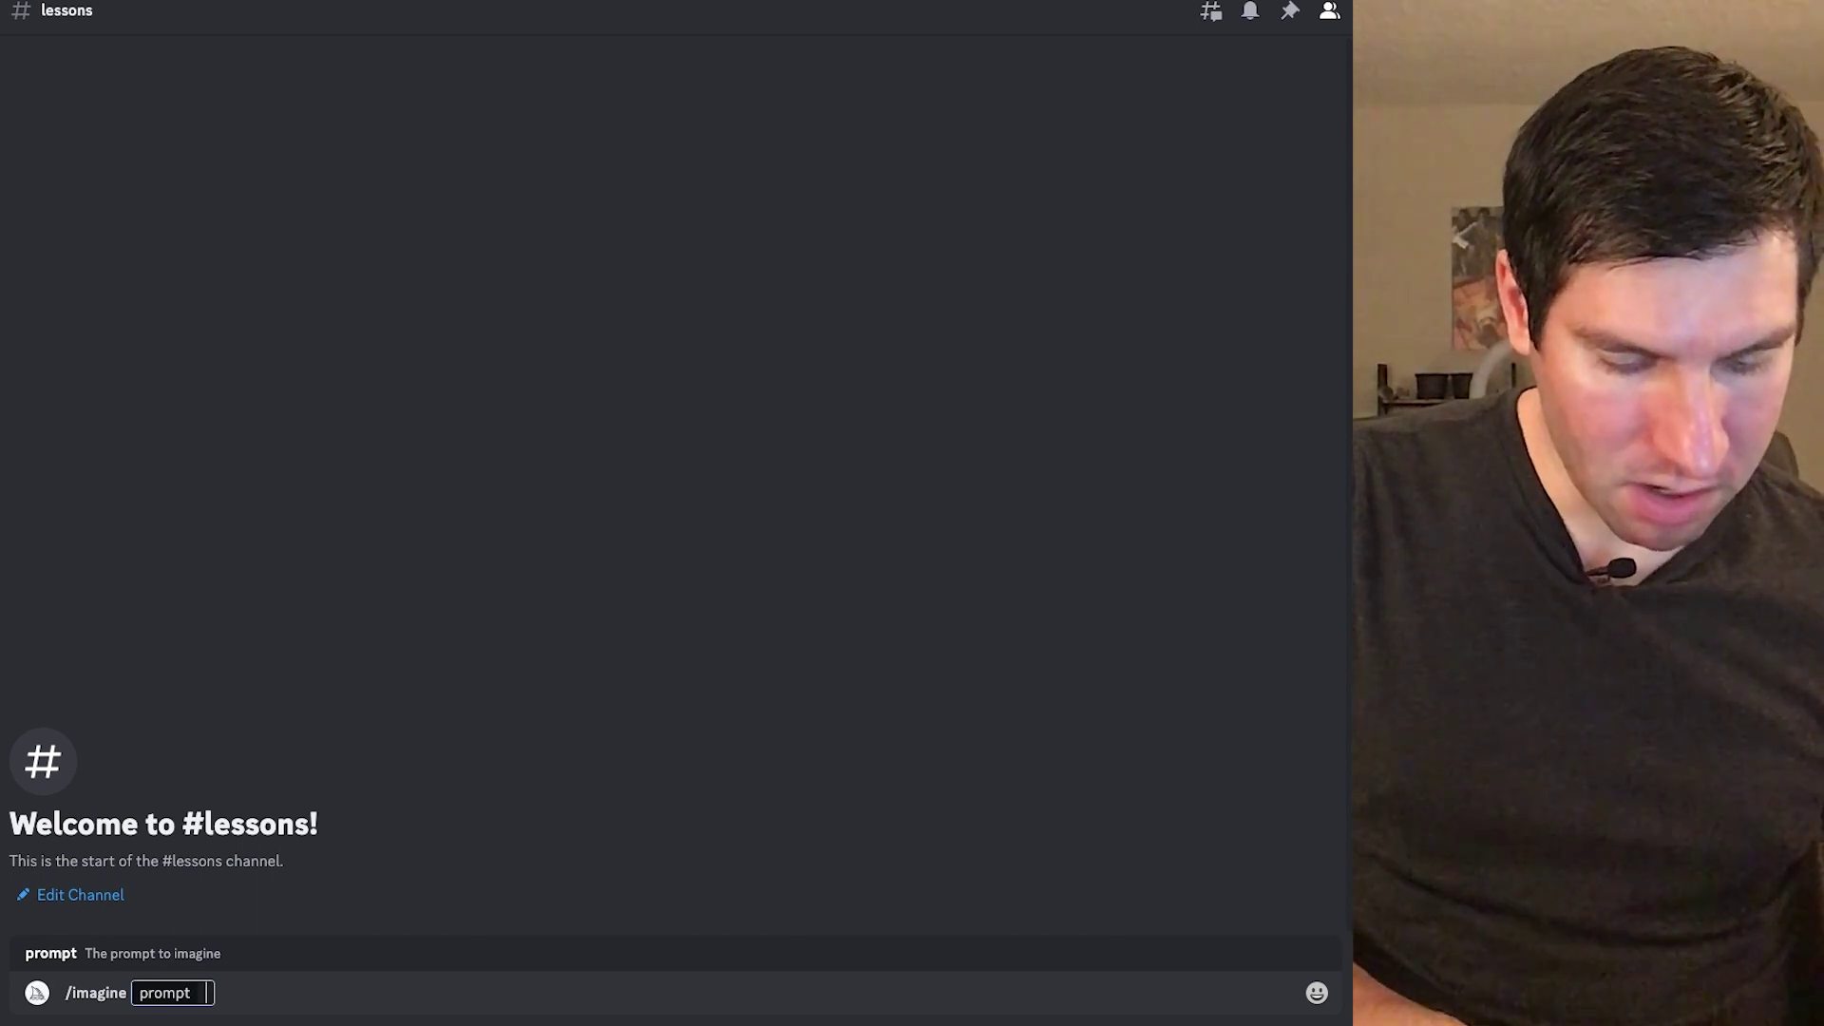
pyautogui.write('a young ad')
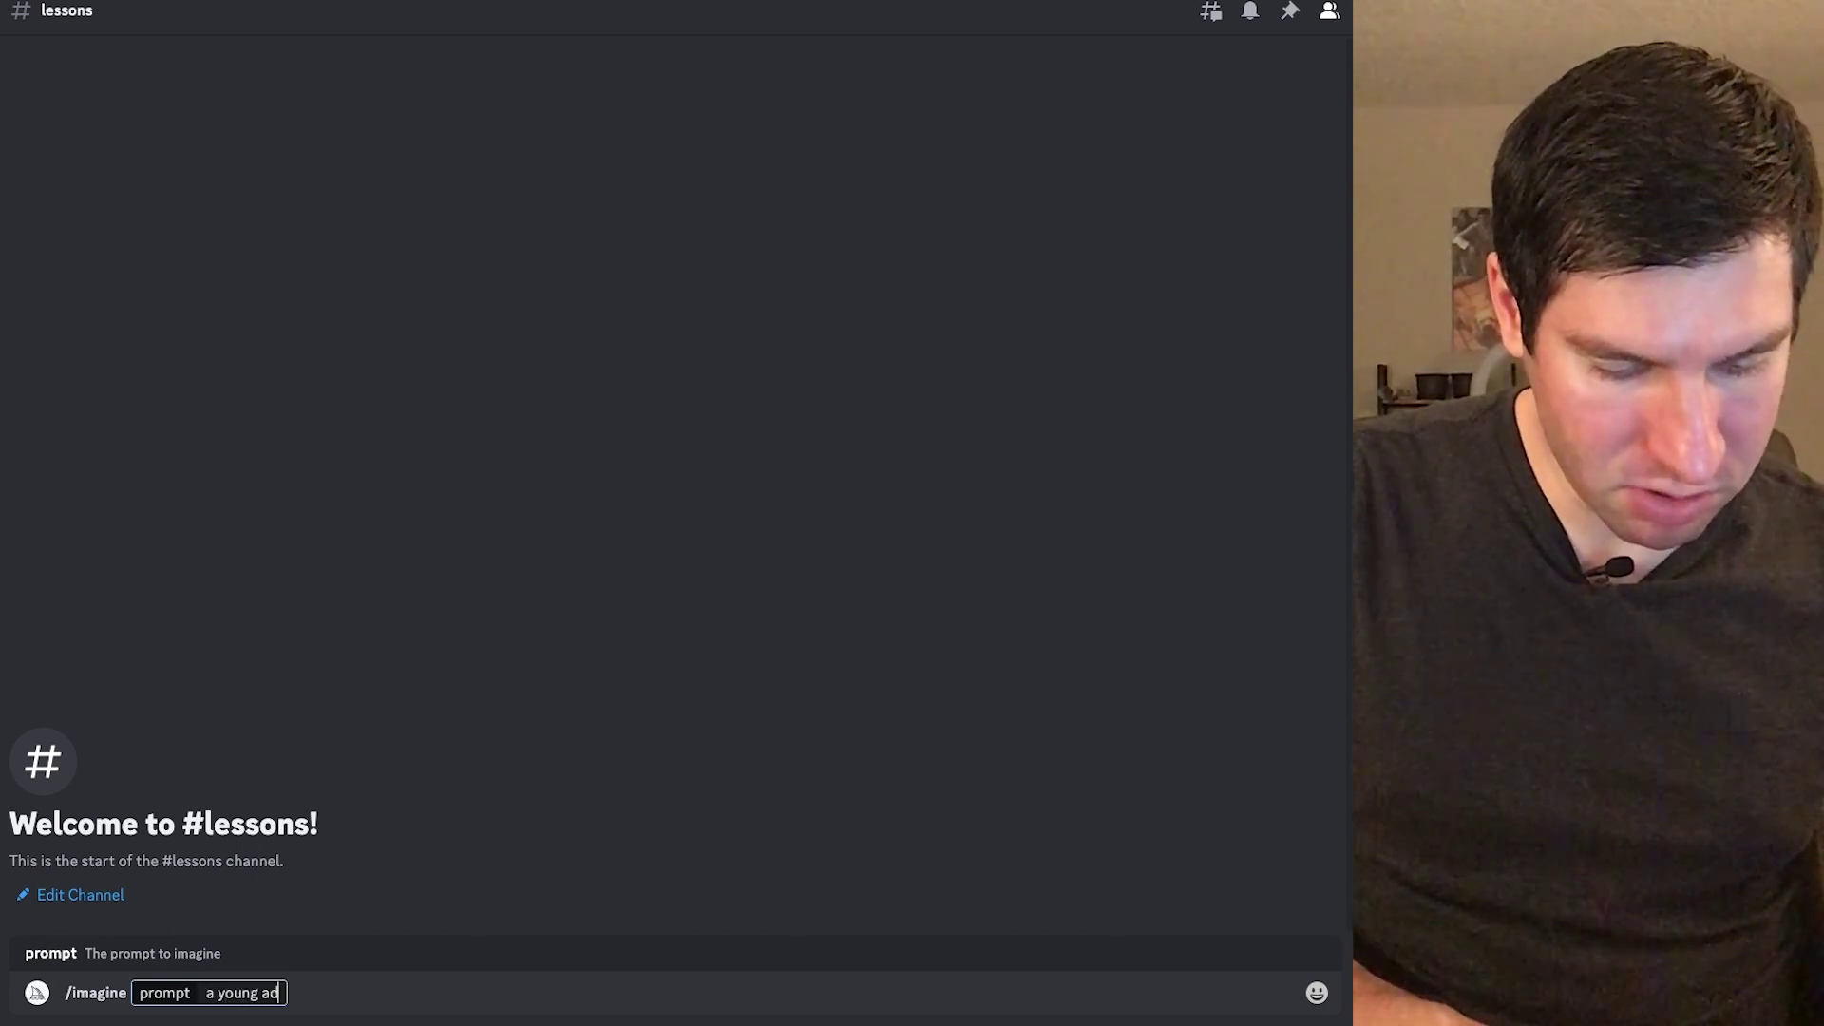
pyautogui.write('ult woman')
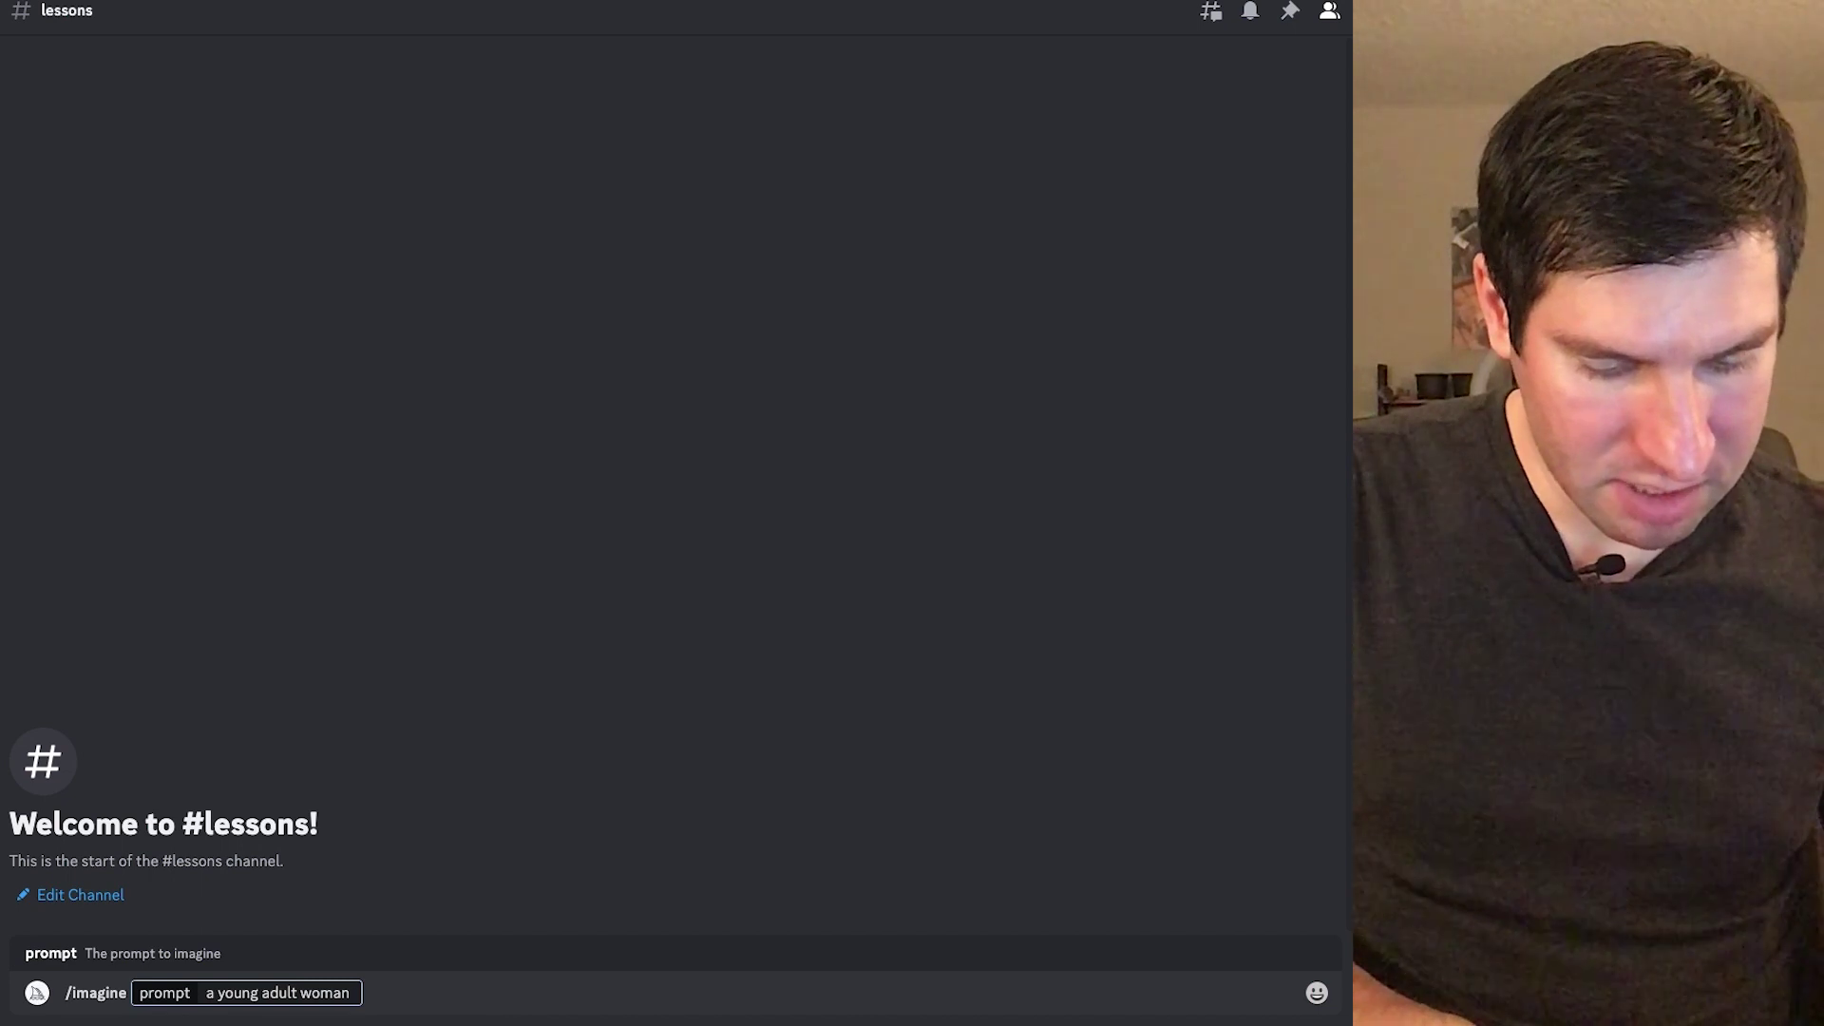
pyautogui.write(' seeing a ')
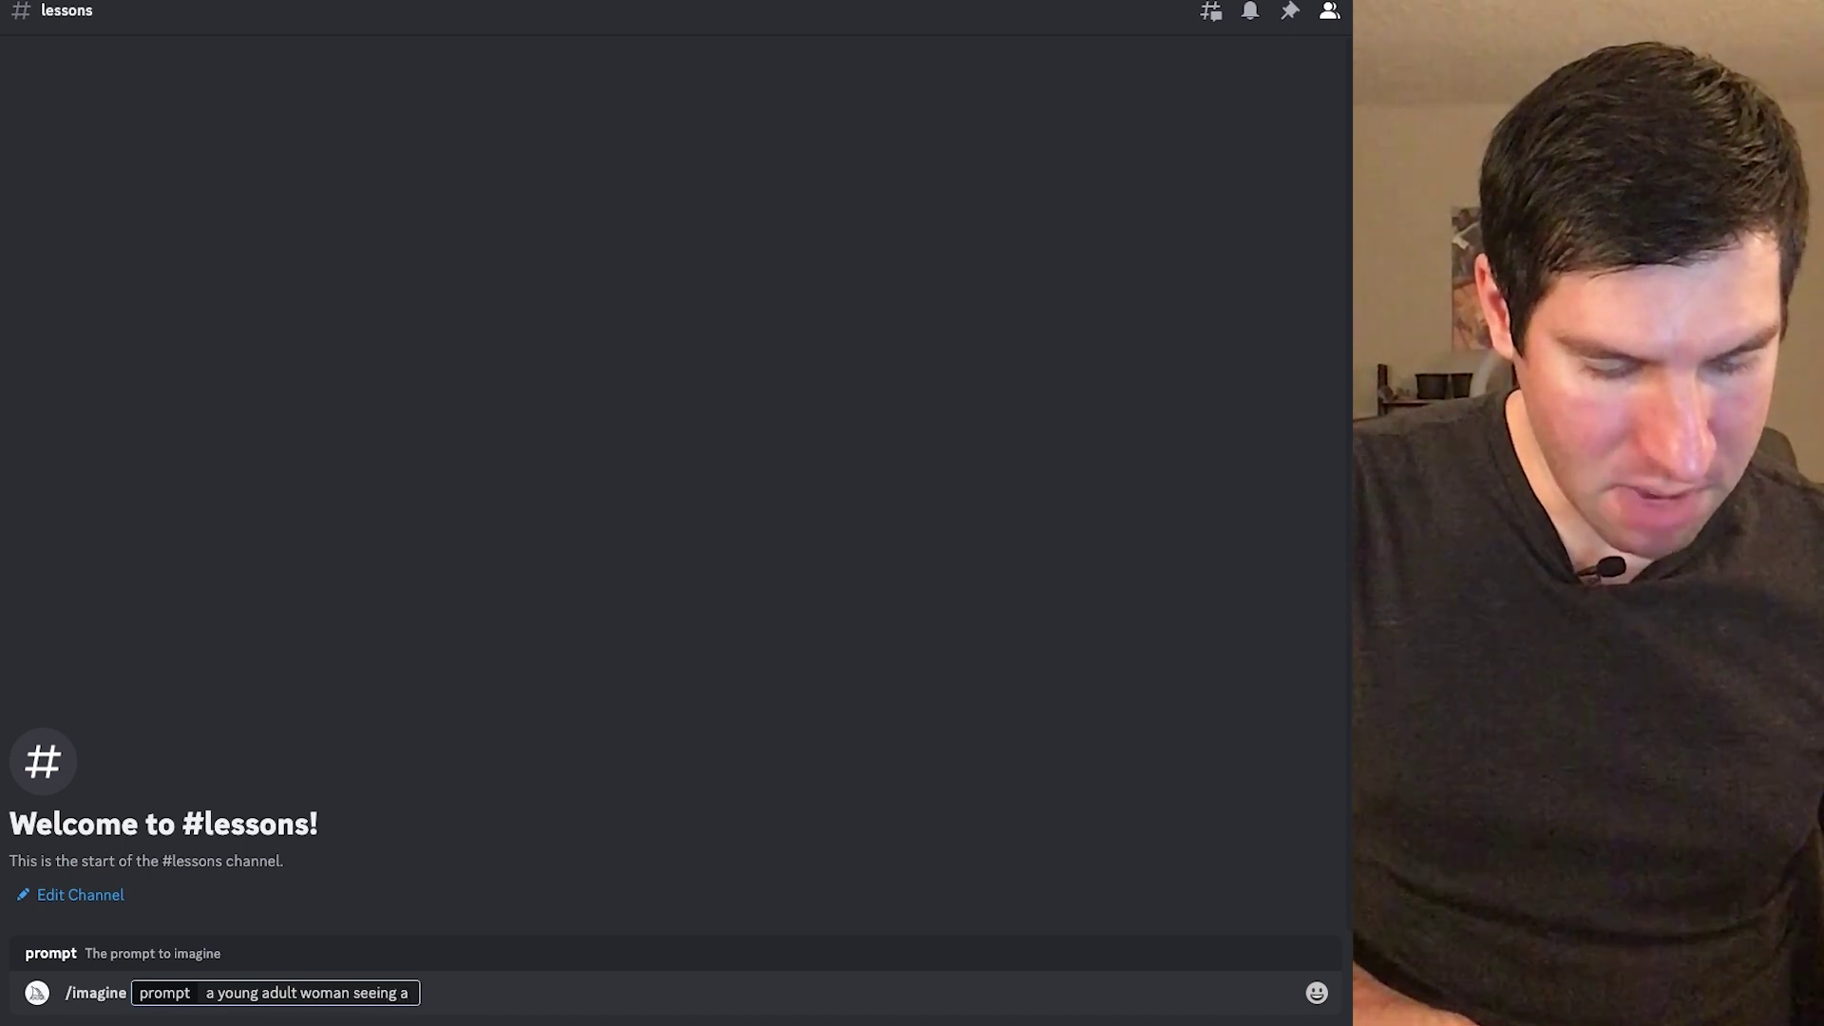
pyautogui.write('magical porta')
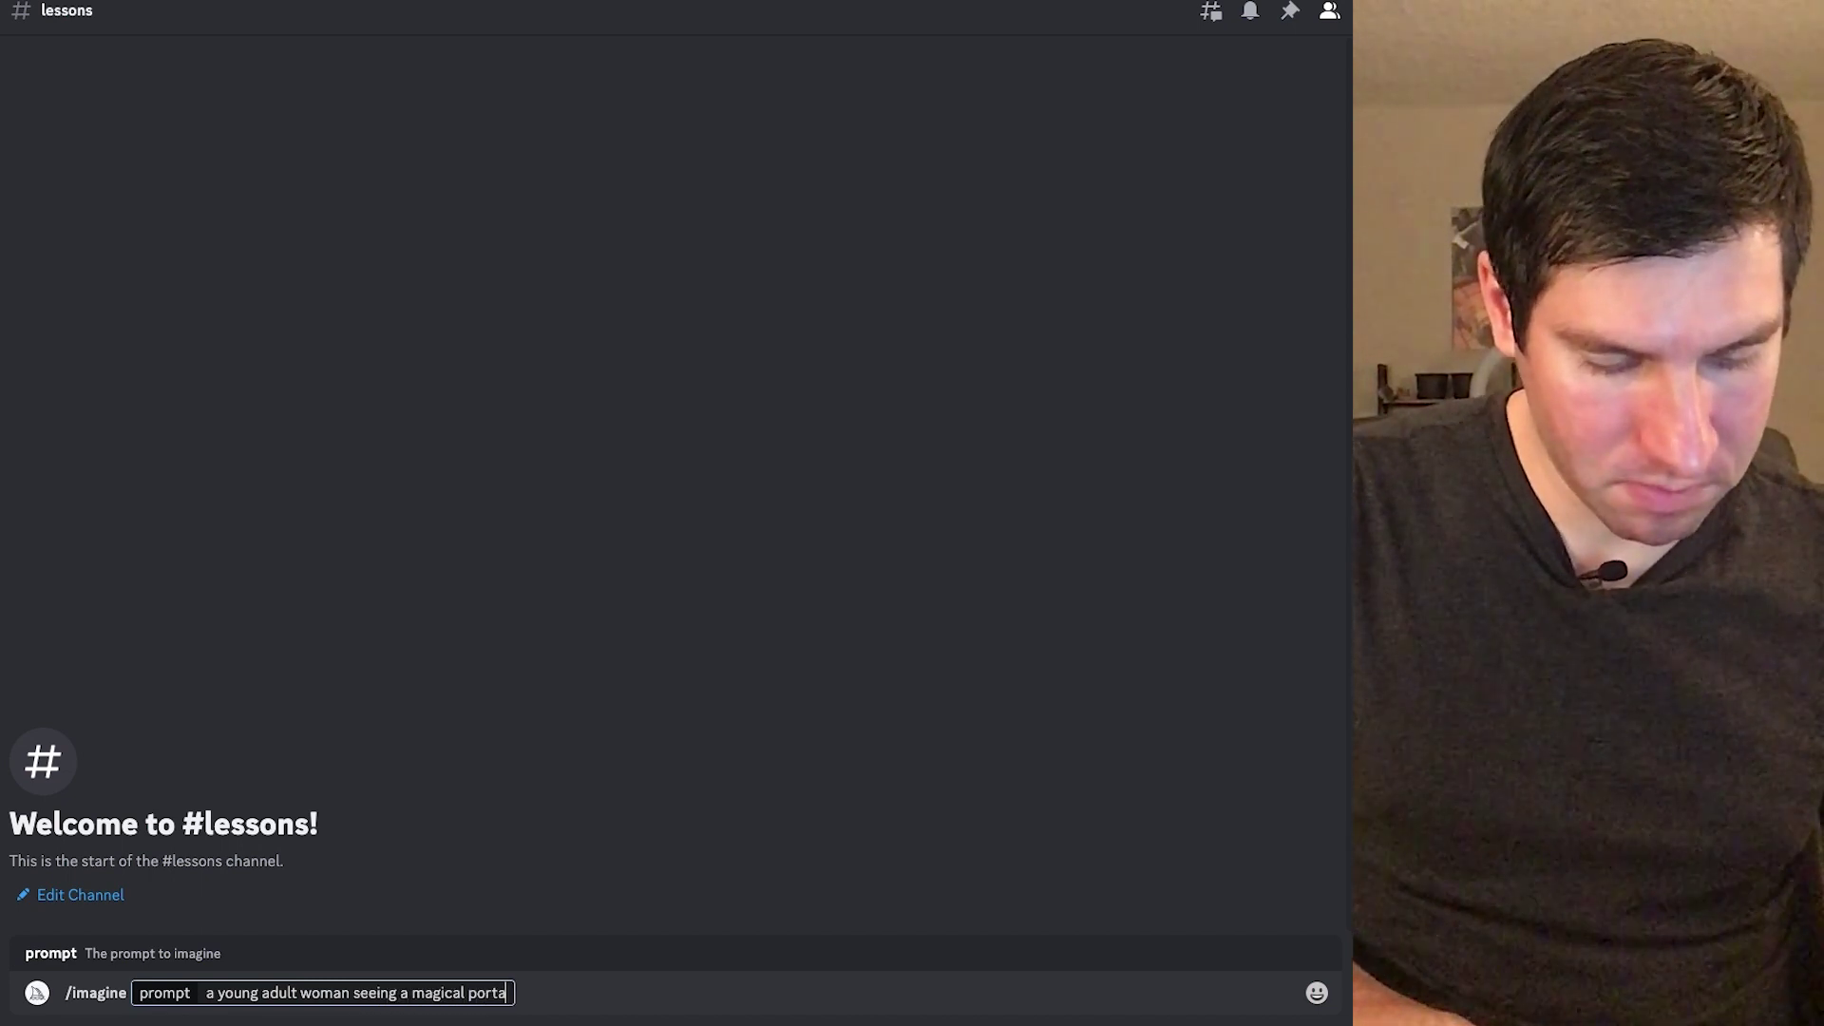
pyautogui.write('l to a di')
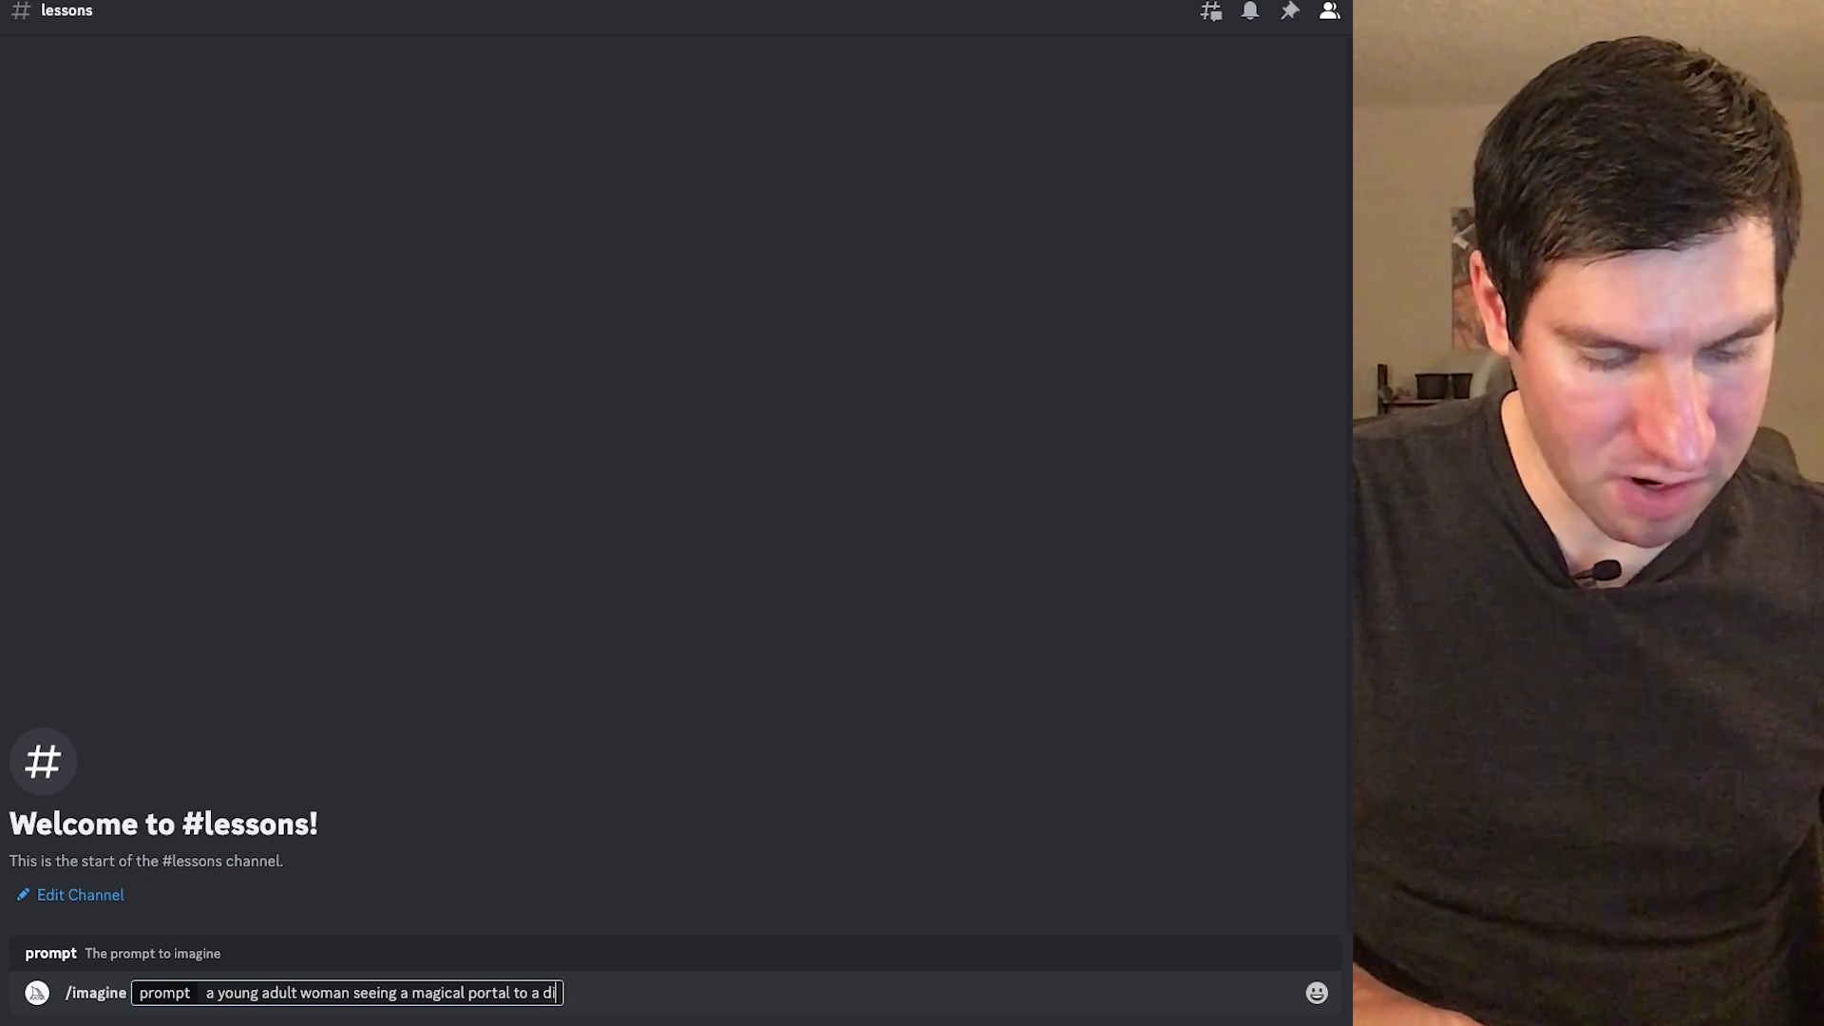
pyautogui.write('fferent world')
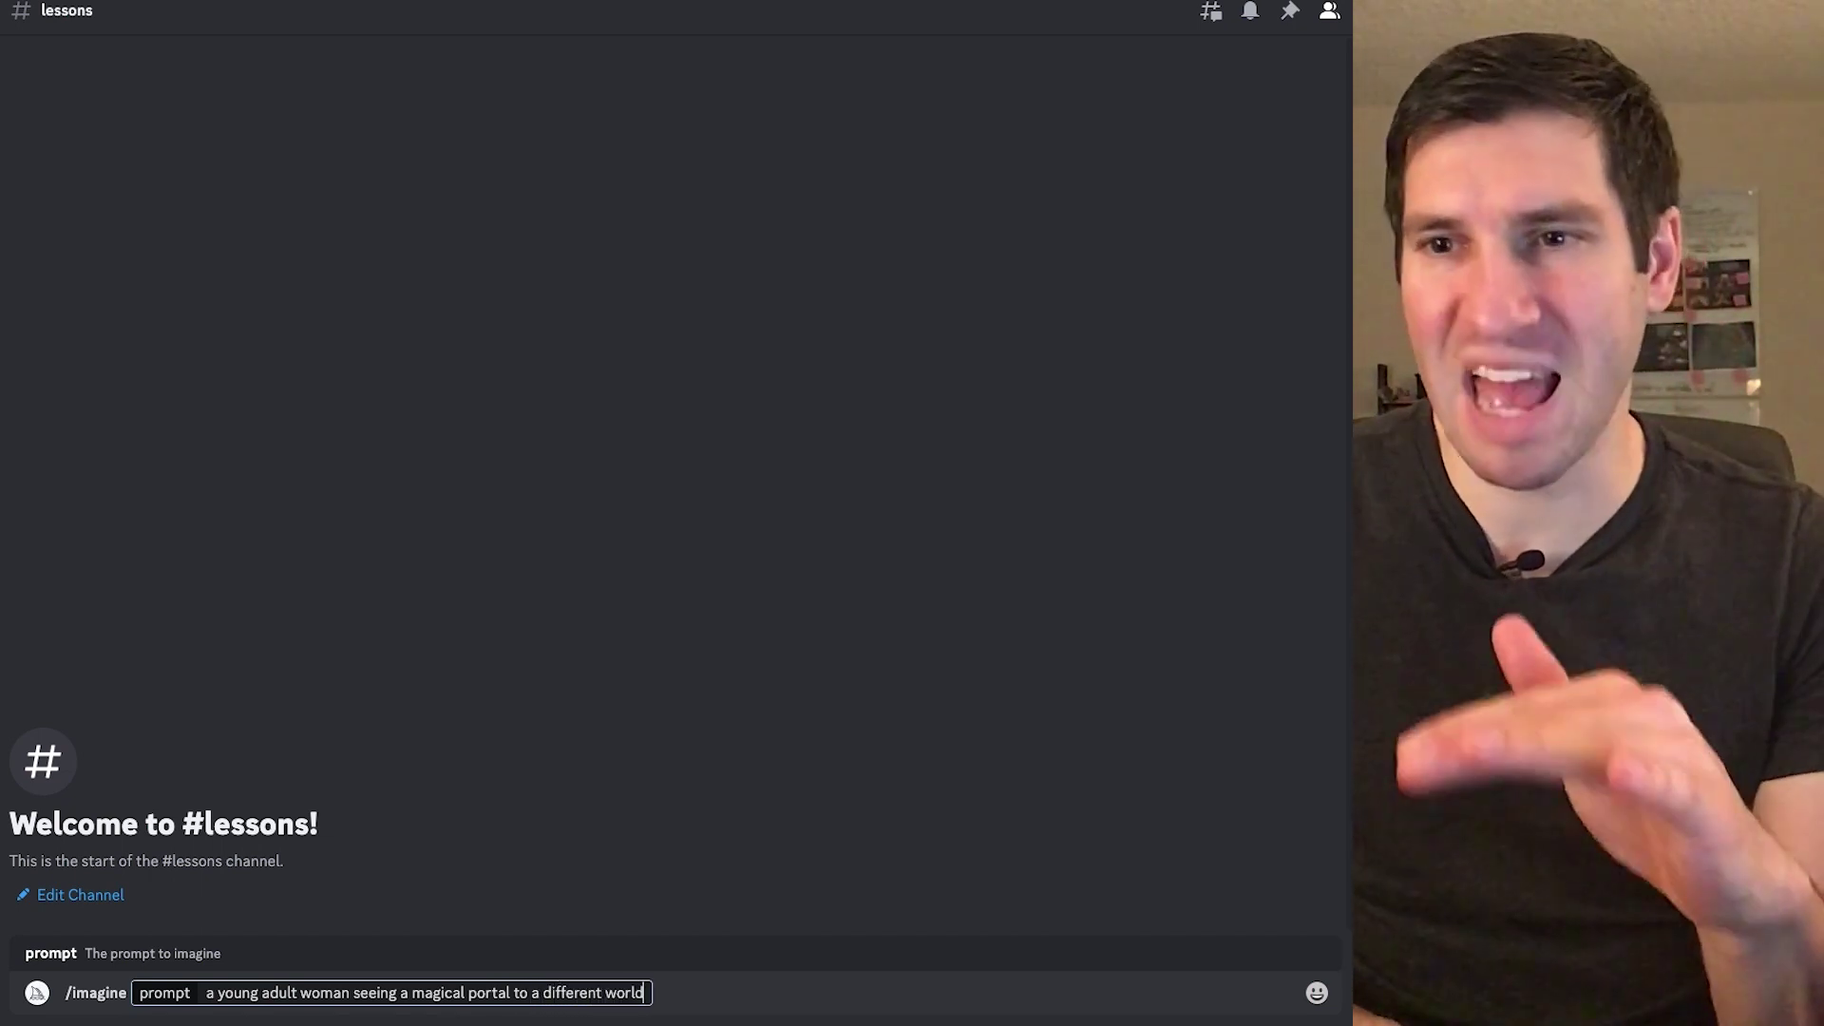
pyautogui.press('Return')
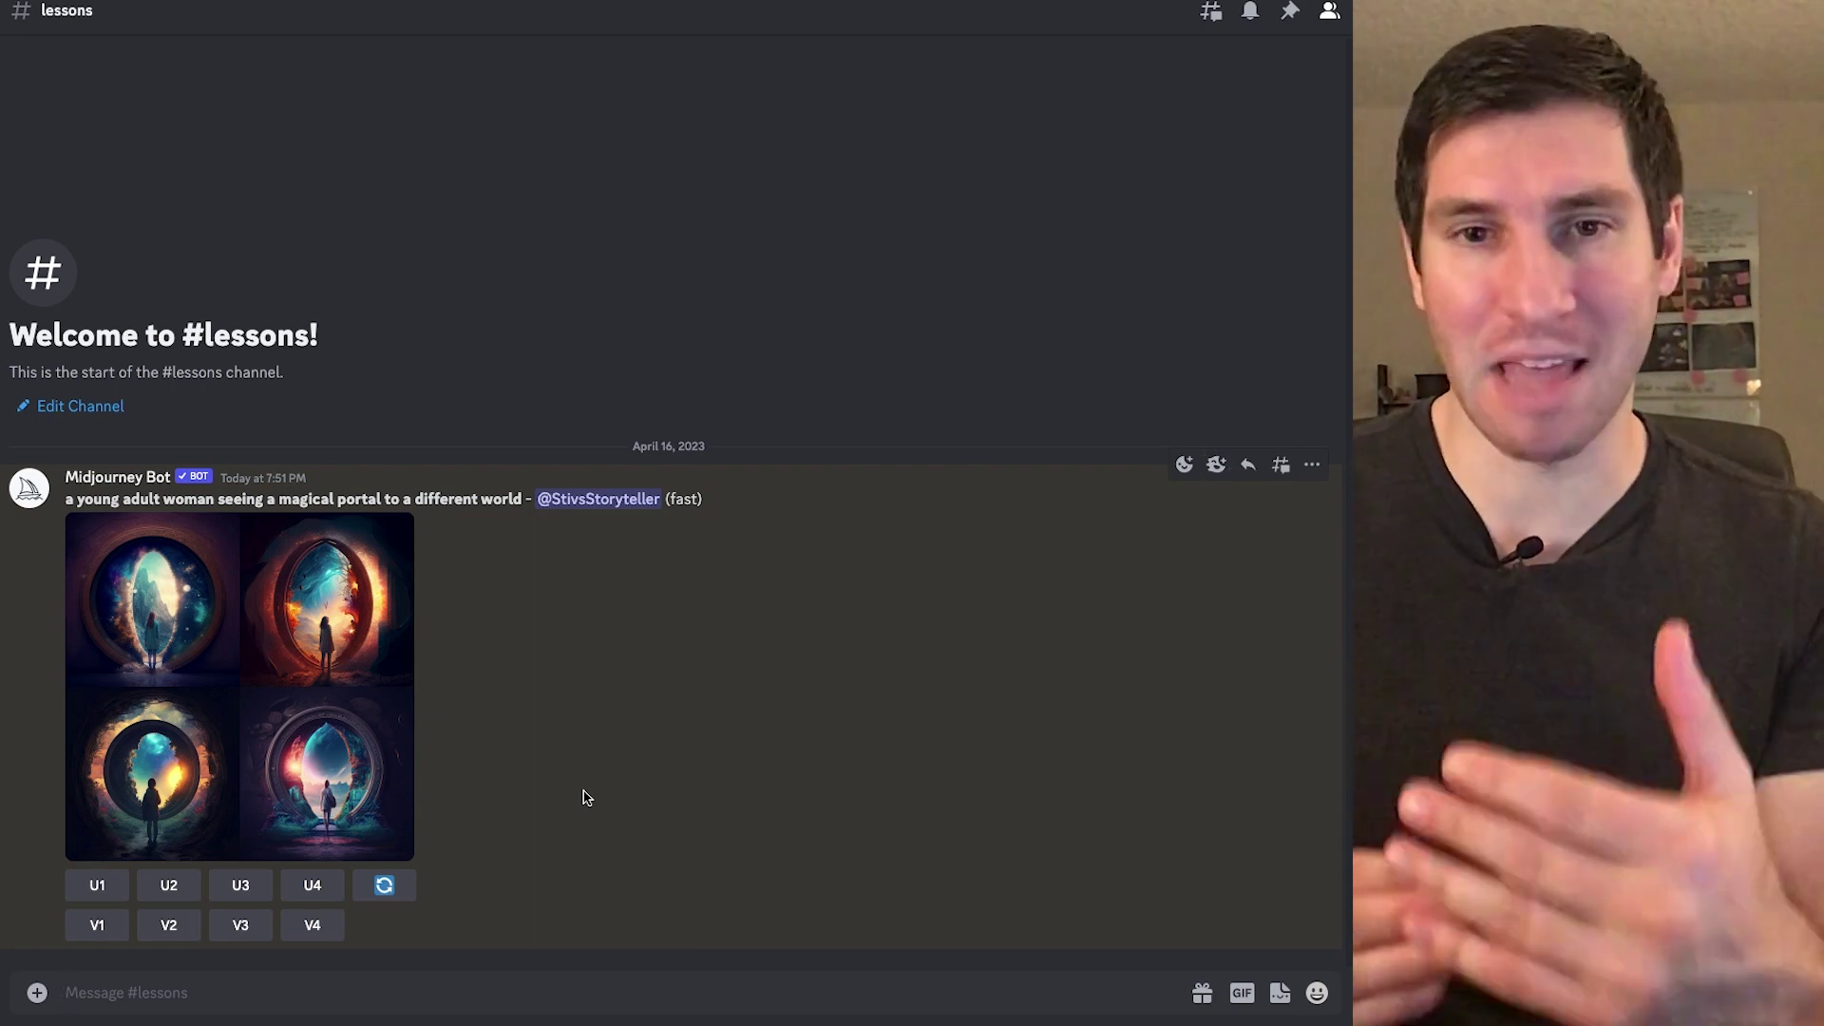
# Step: Submit the portal prompt recast as a Peter Jackson, Lord of the Rings-style fantasy scene
pyautogui.write('/')
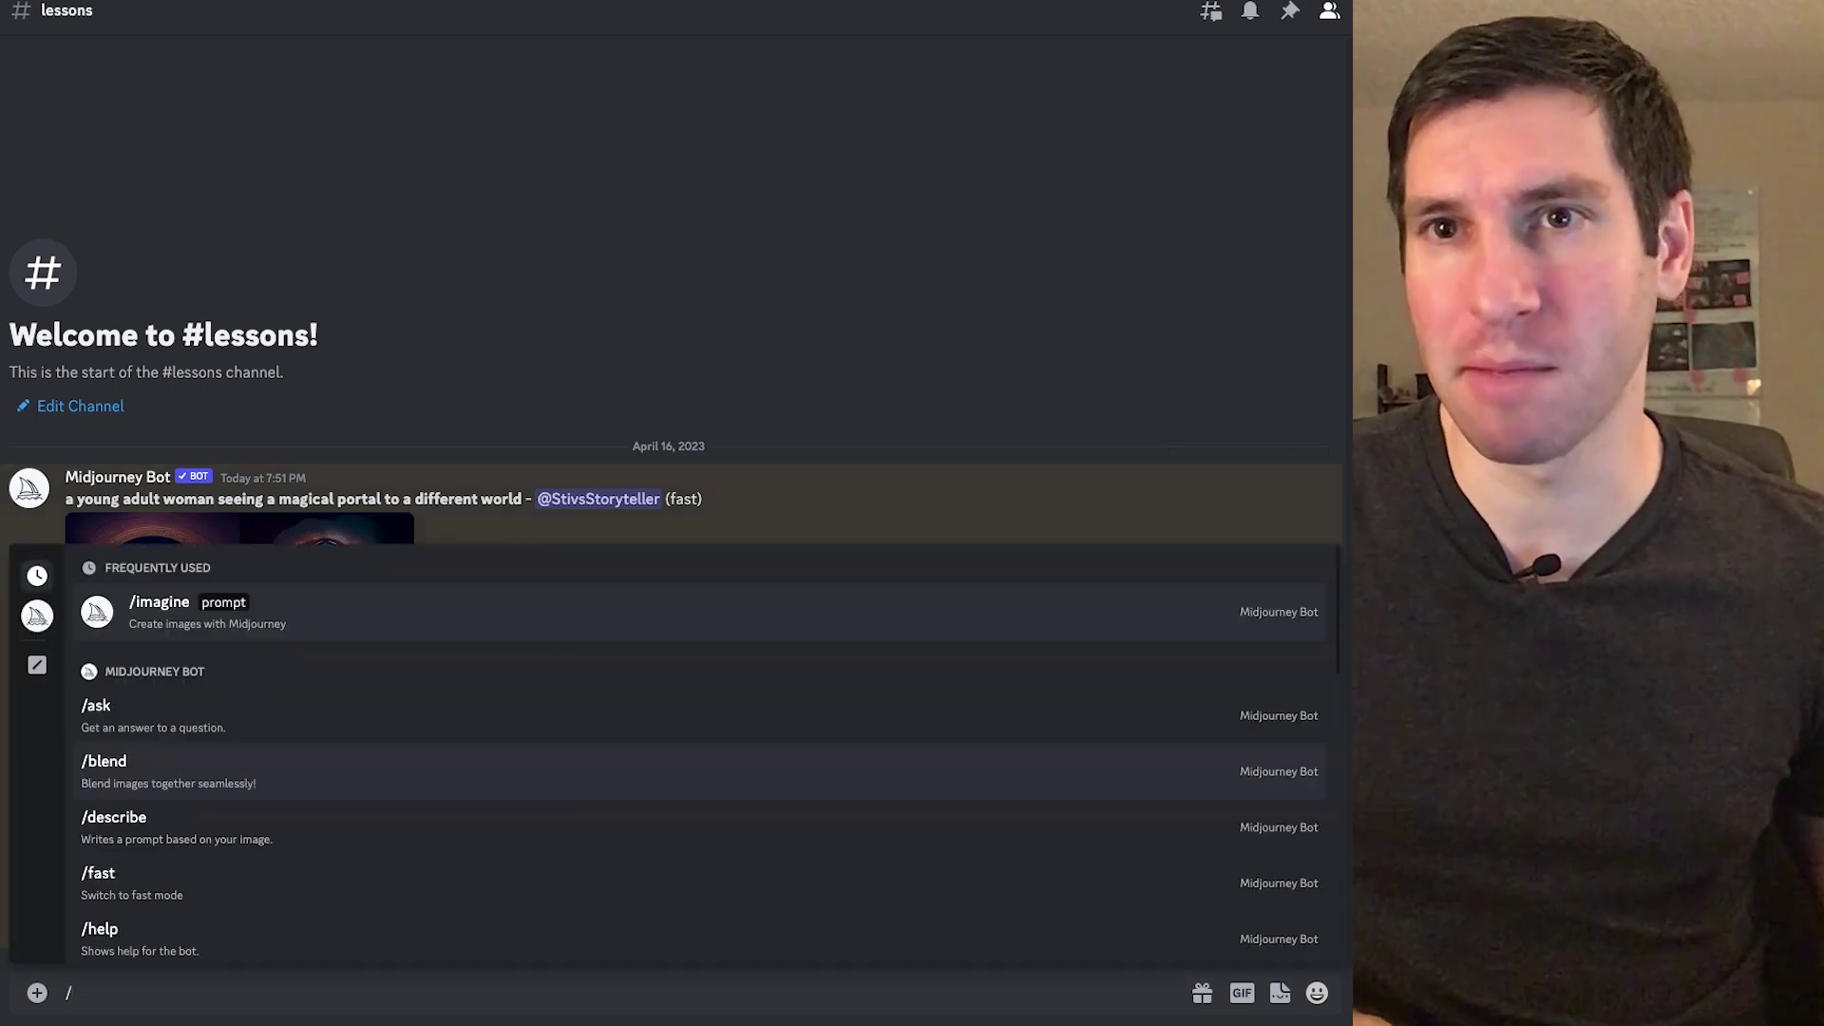
pyautogui.press('Tab')
pyautogui.write('a youn')
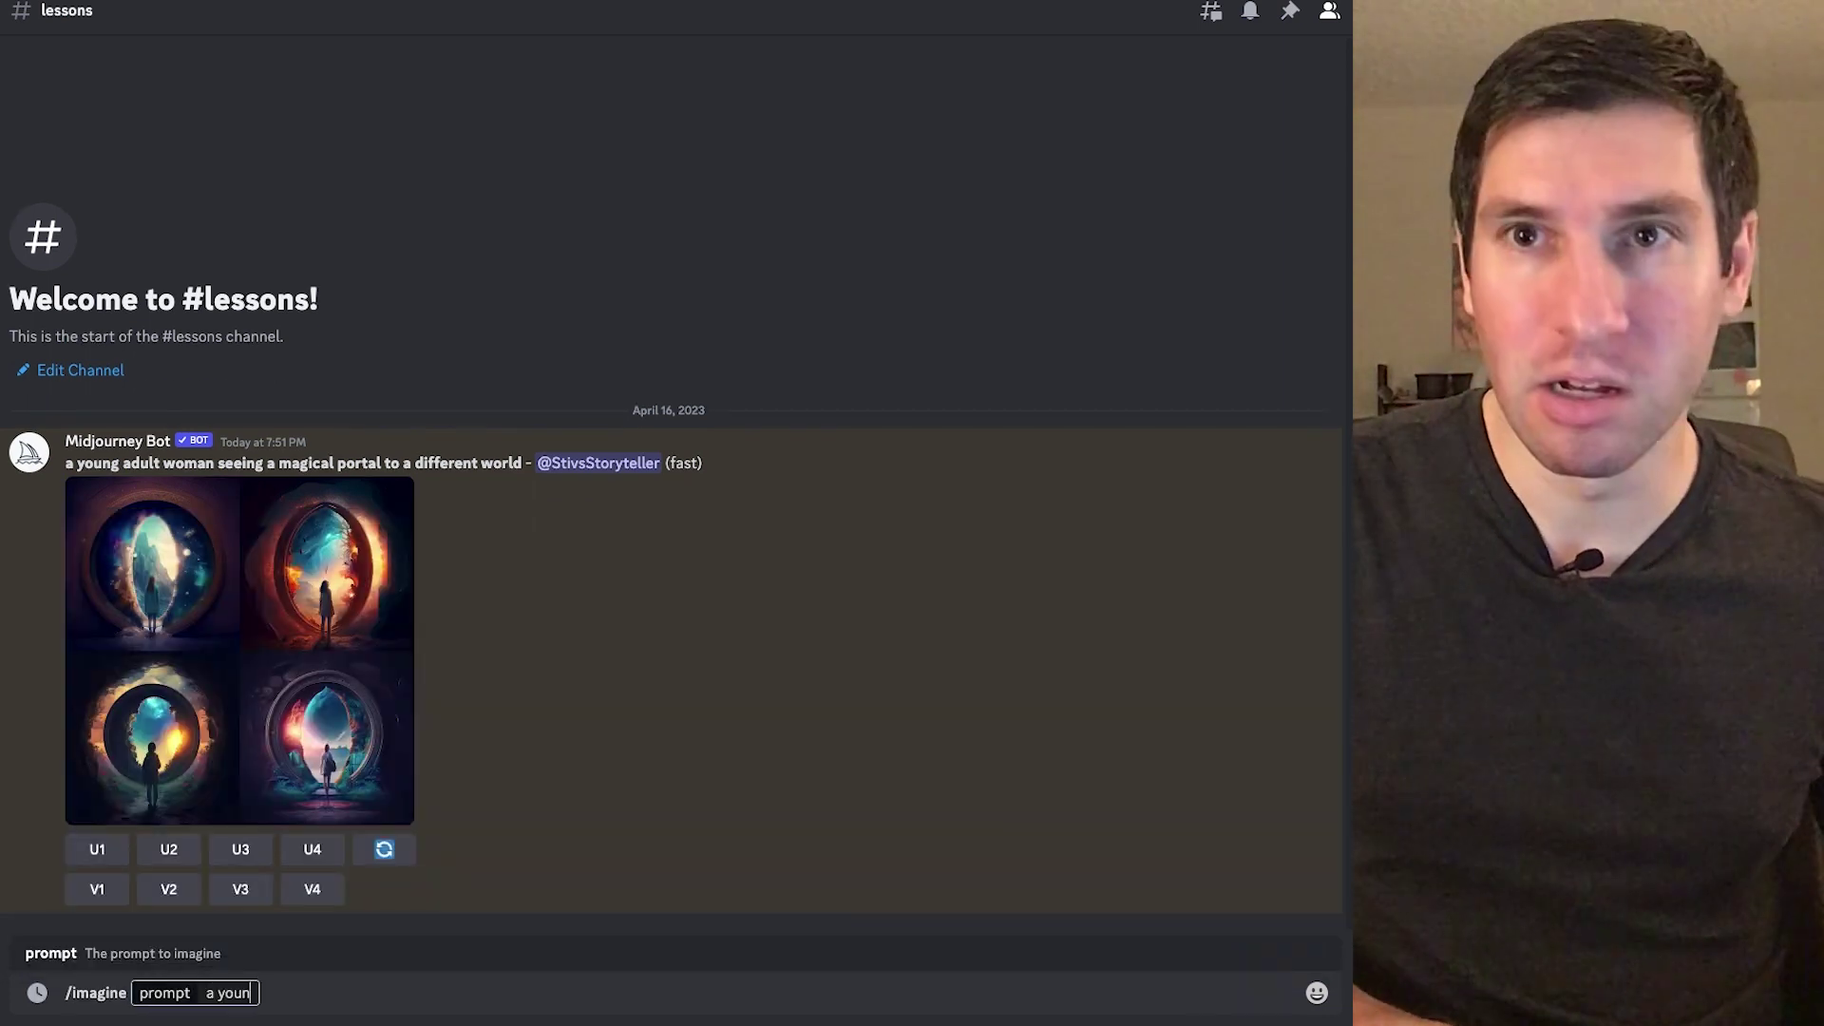
pyautogui.write('g adult woman')
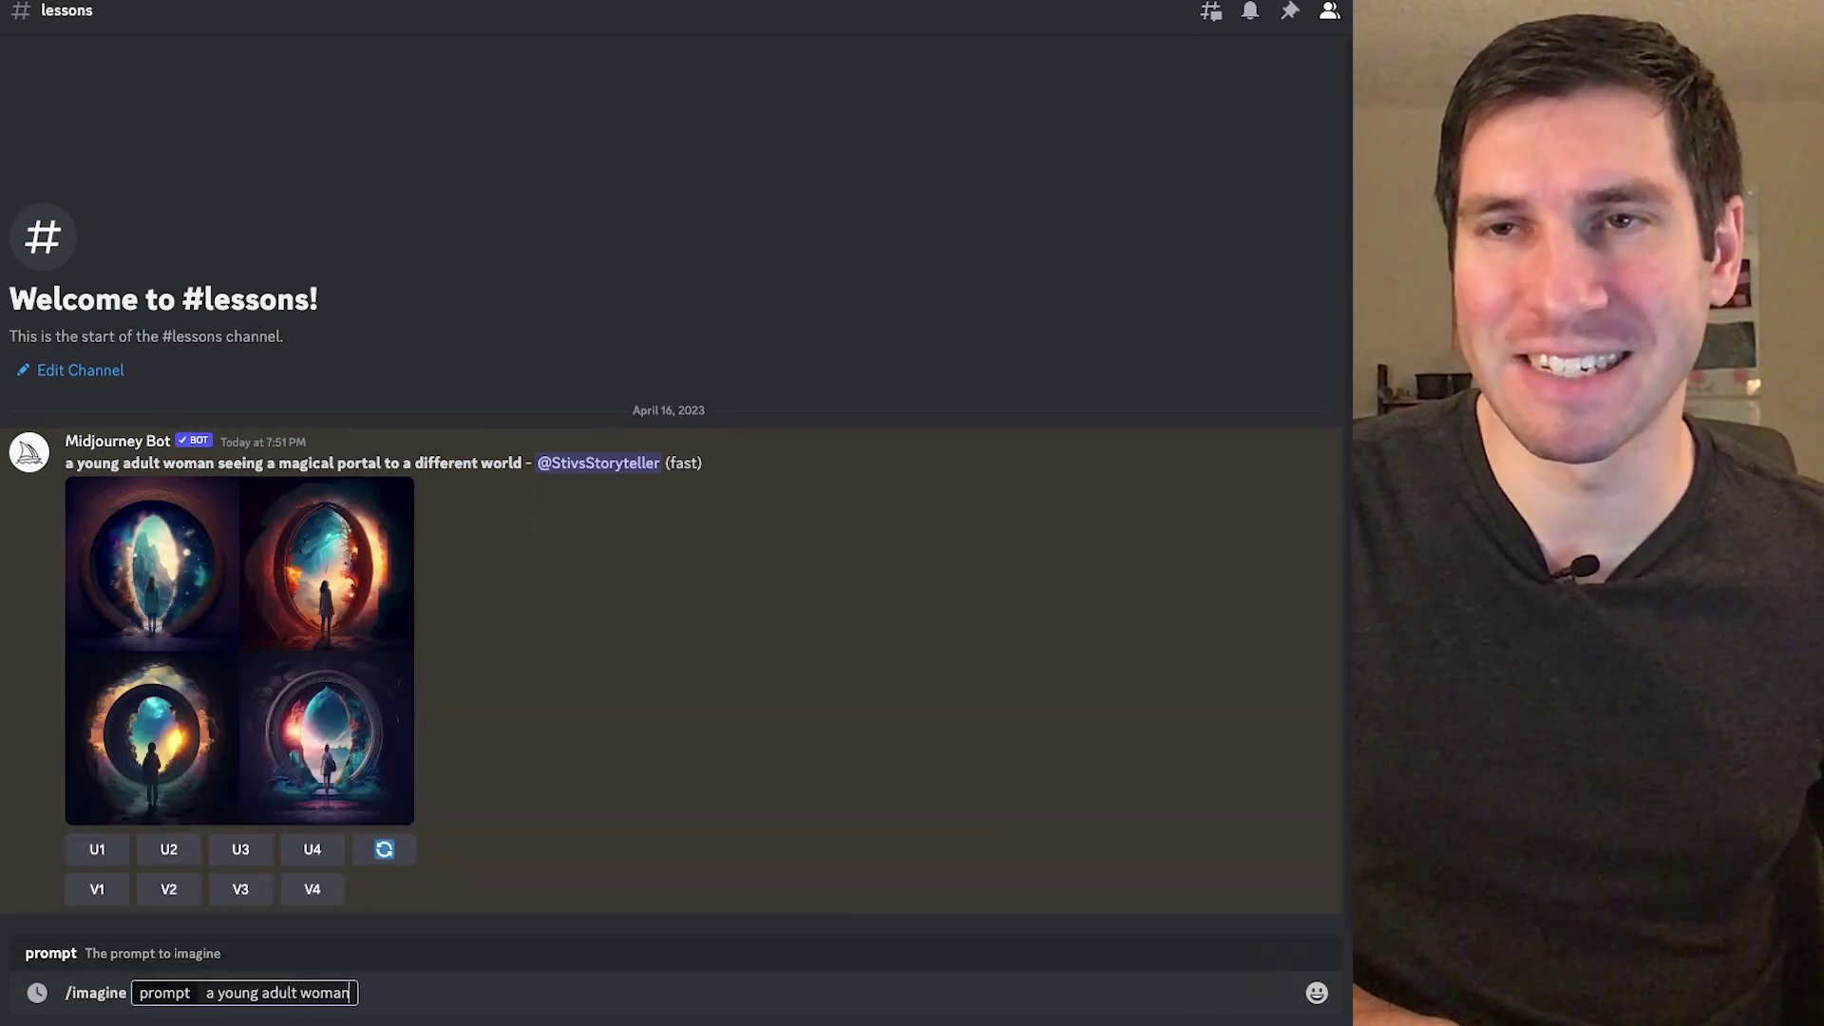
pyautogui.write(' seeing a magical')
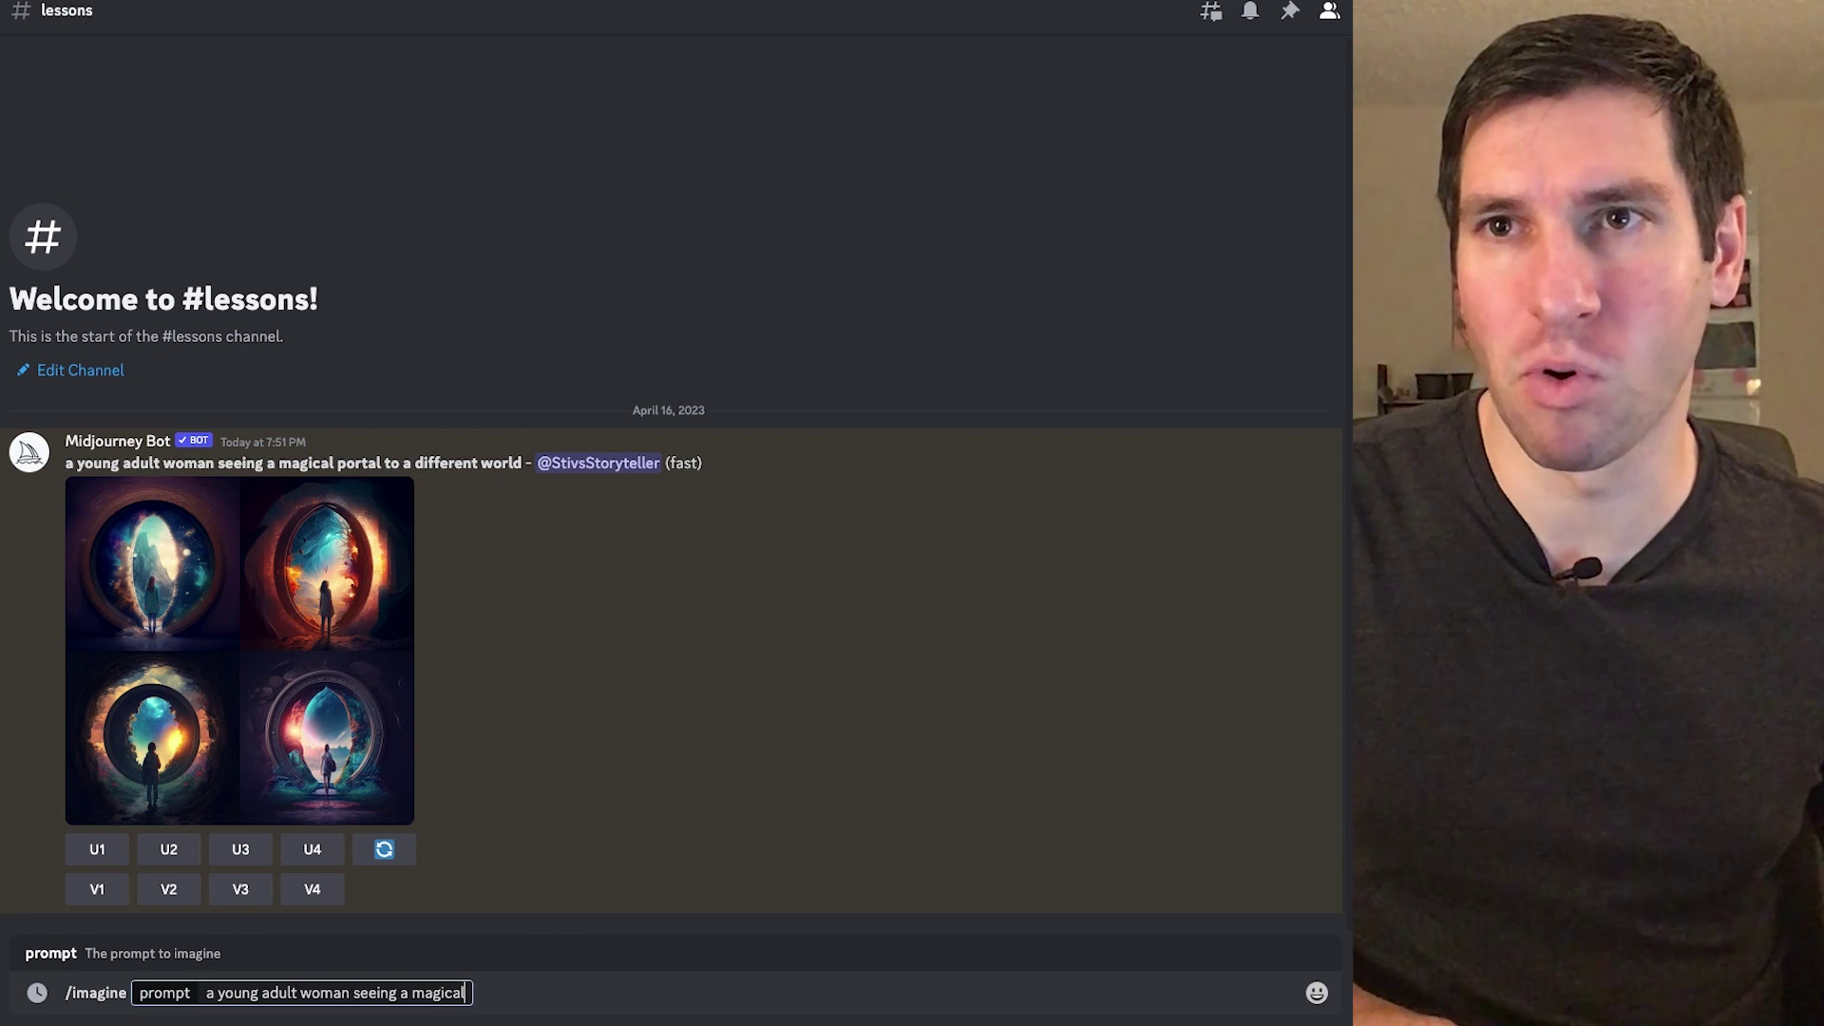
pyautogui.write(' portal to a di')
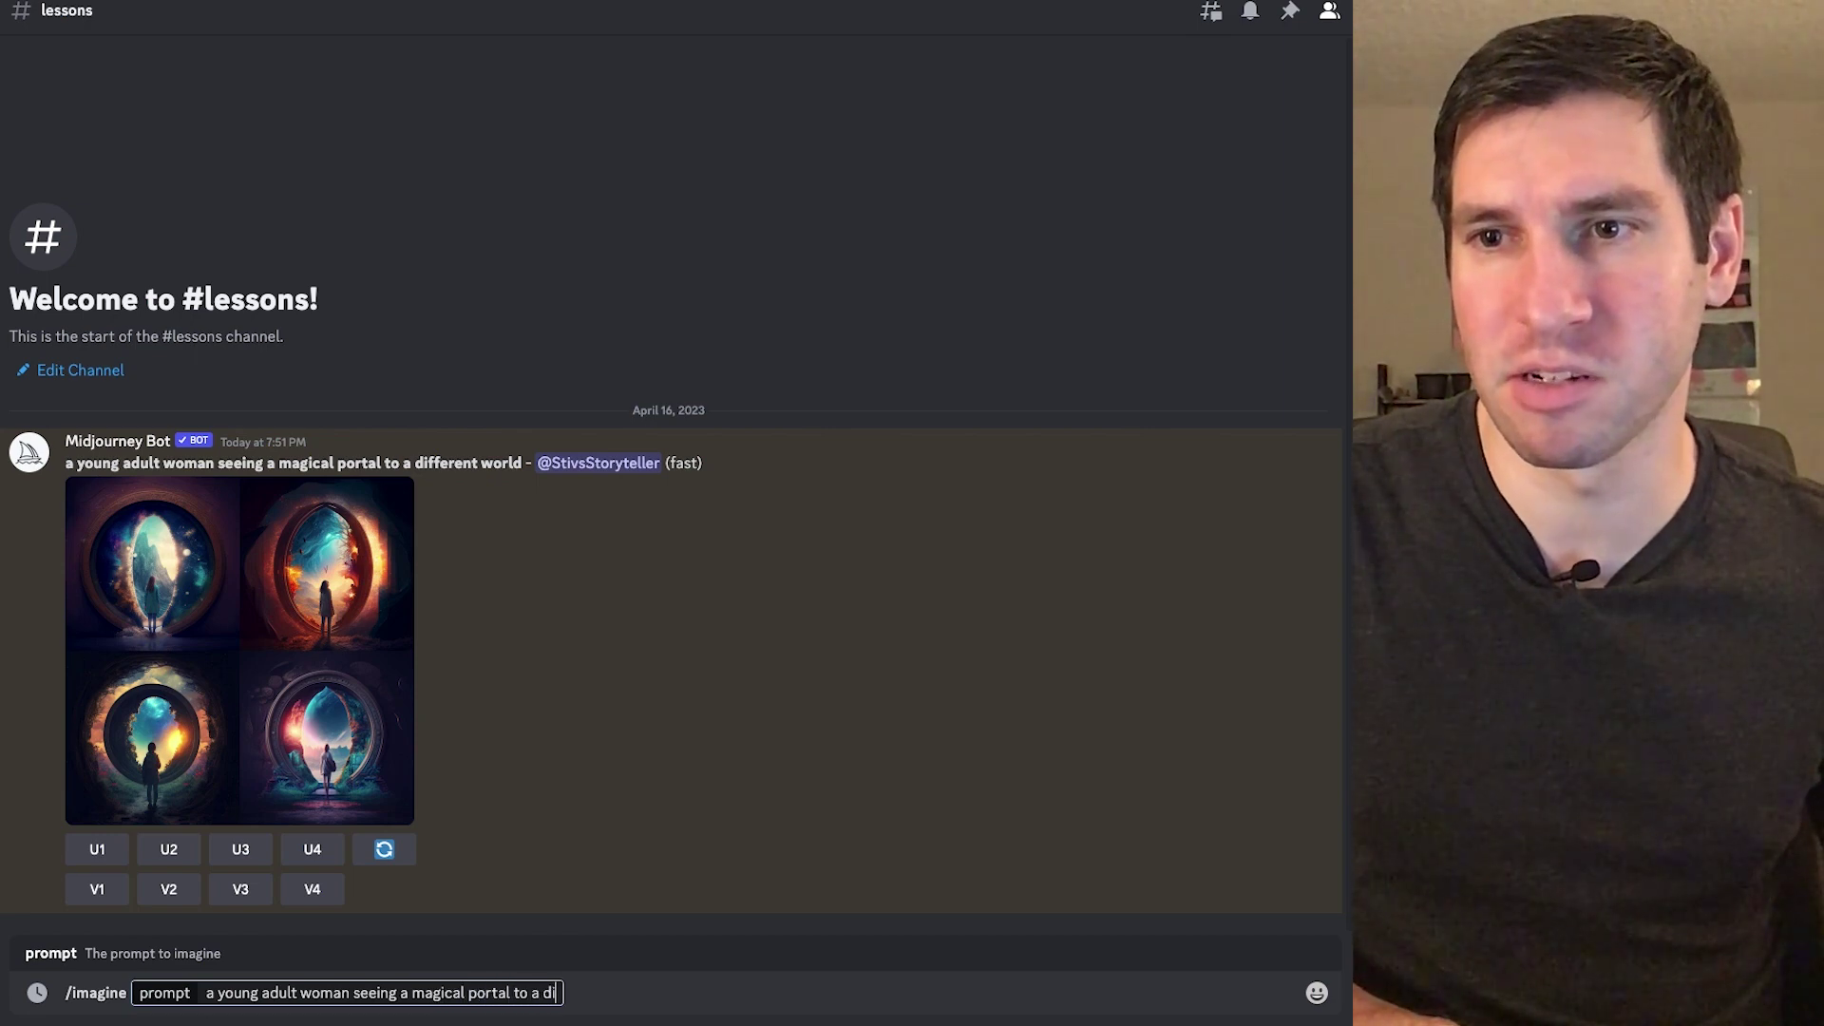
pyautogui.write('fferent world as a sce')
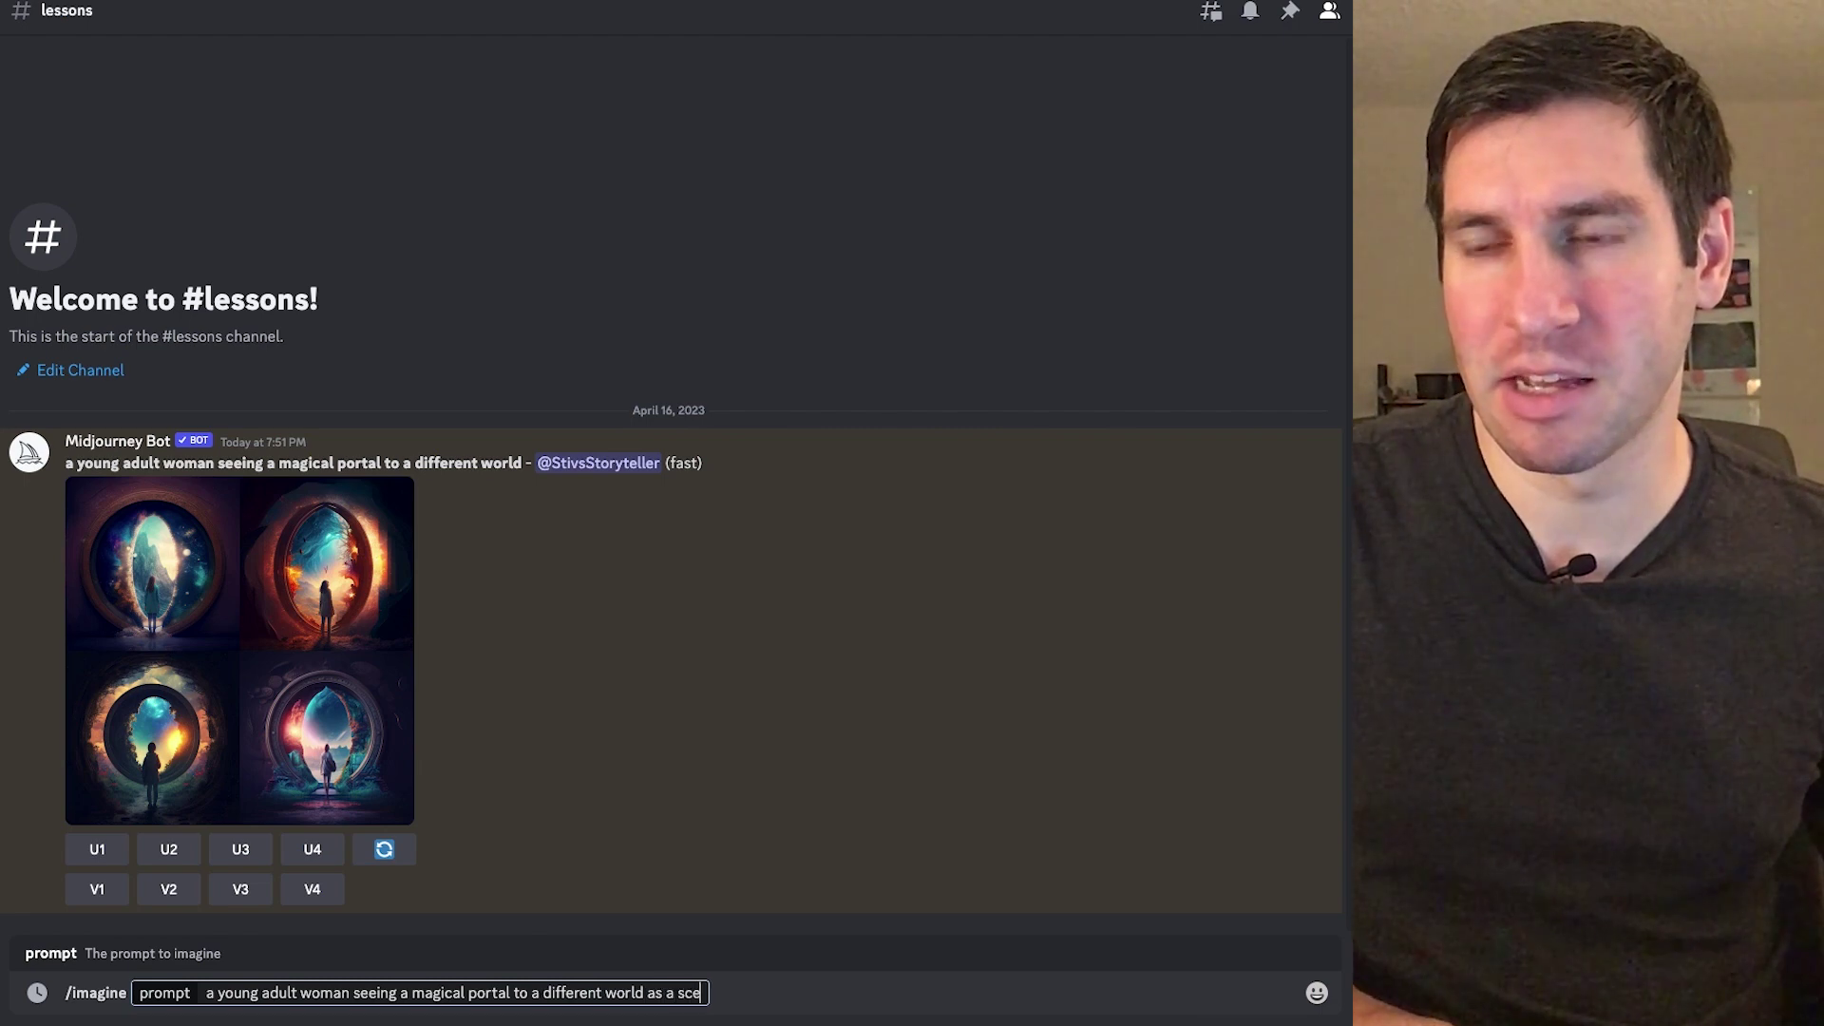
pyautogui.write('ne in a pe')
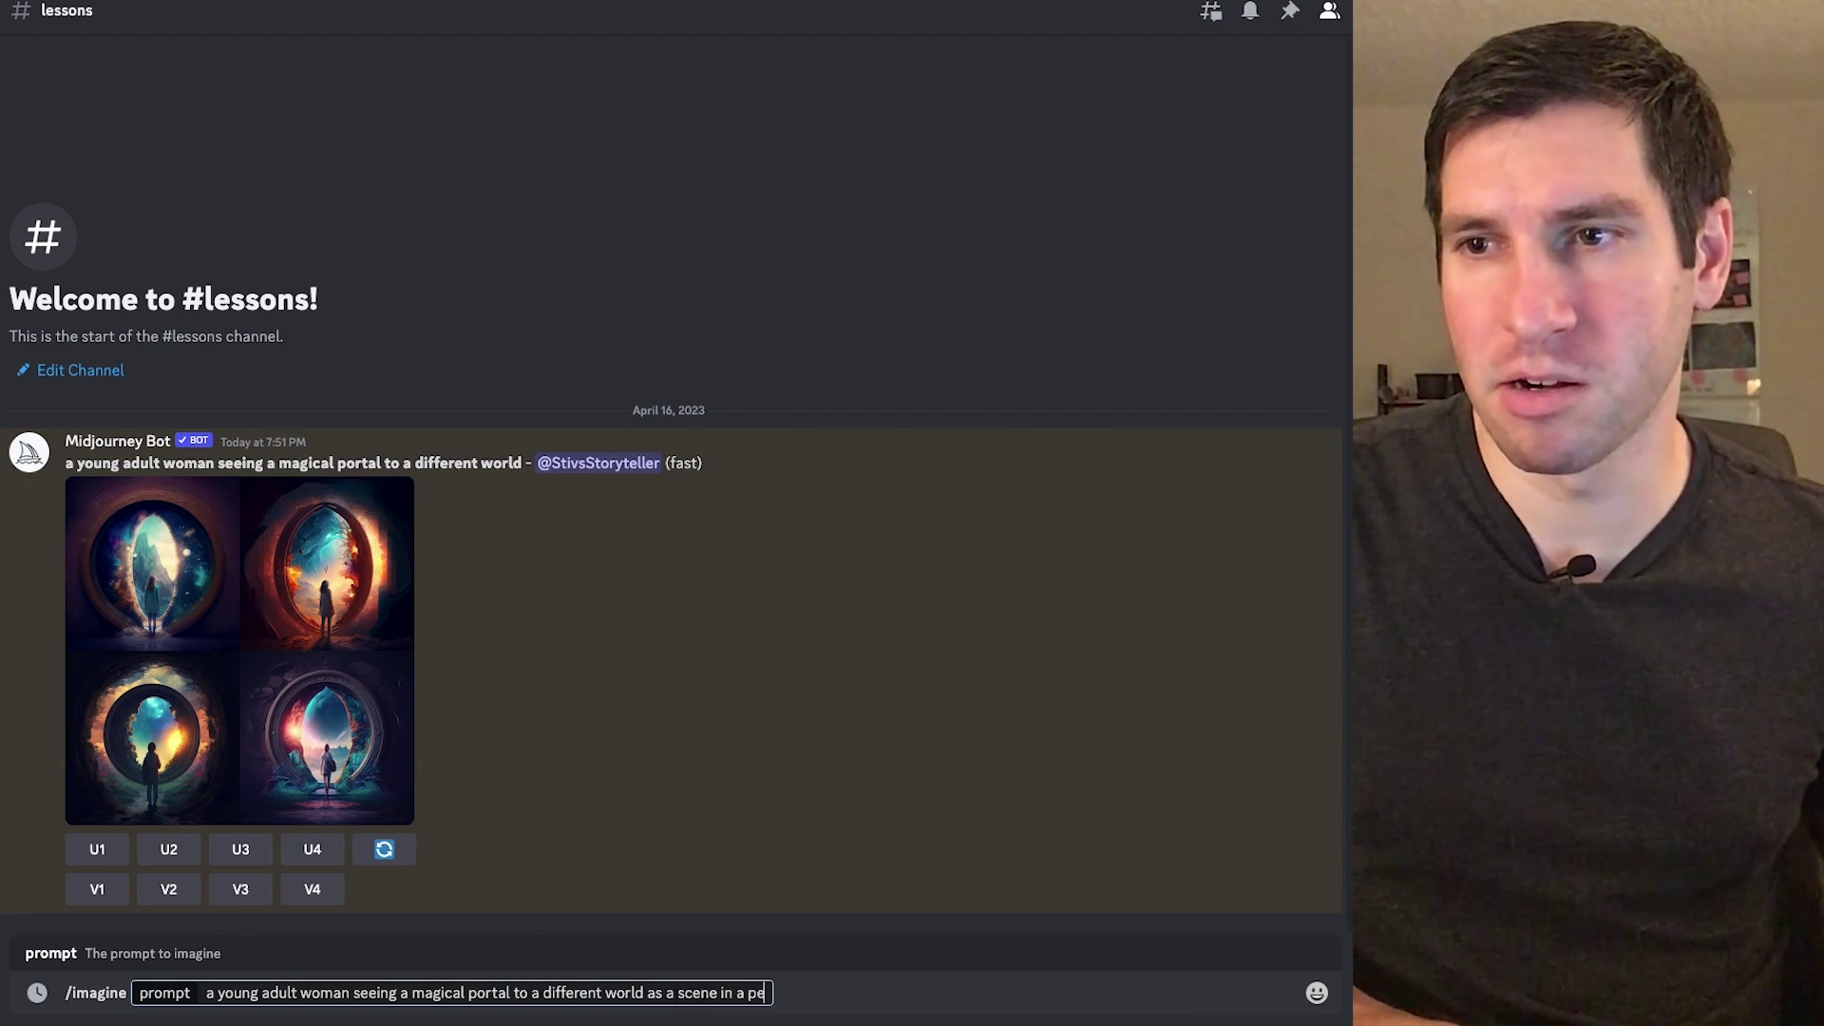
pyautogui.write('ter jackson ')
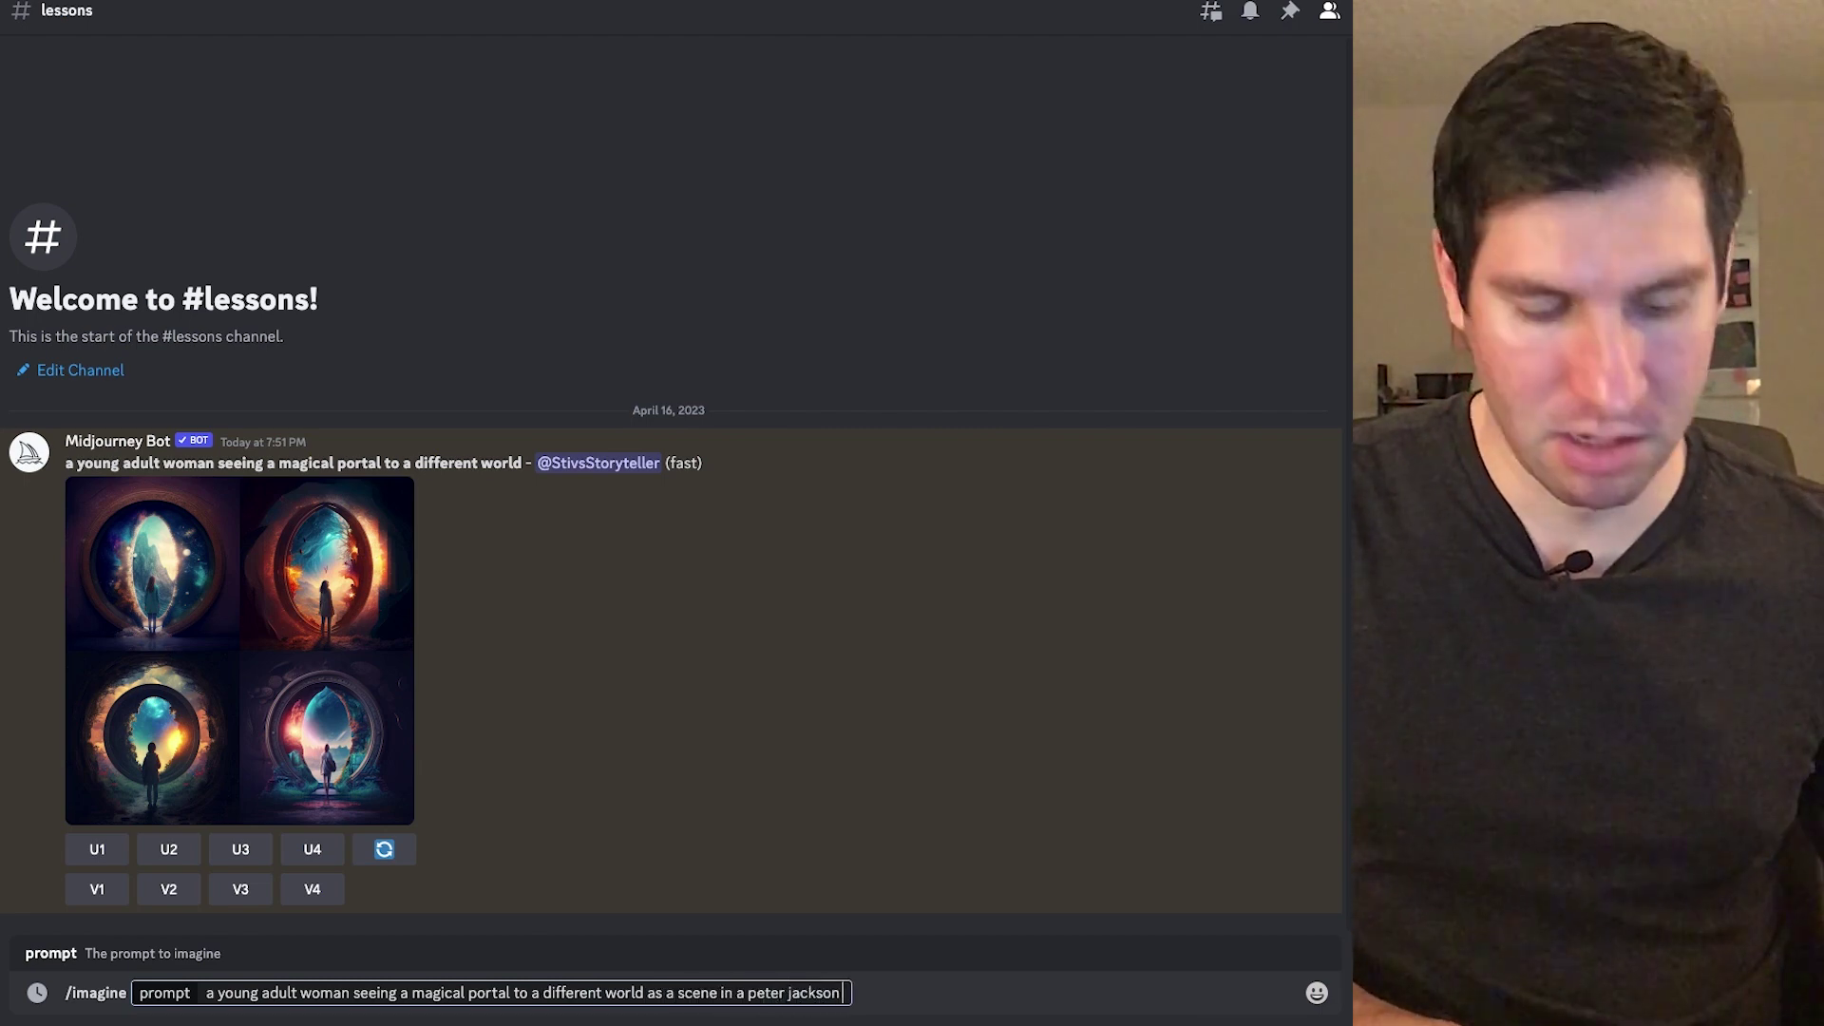
pyautogui.write('fa')
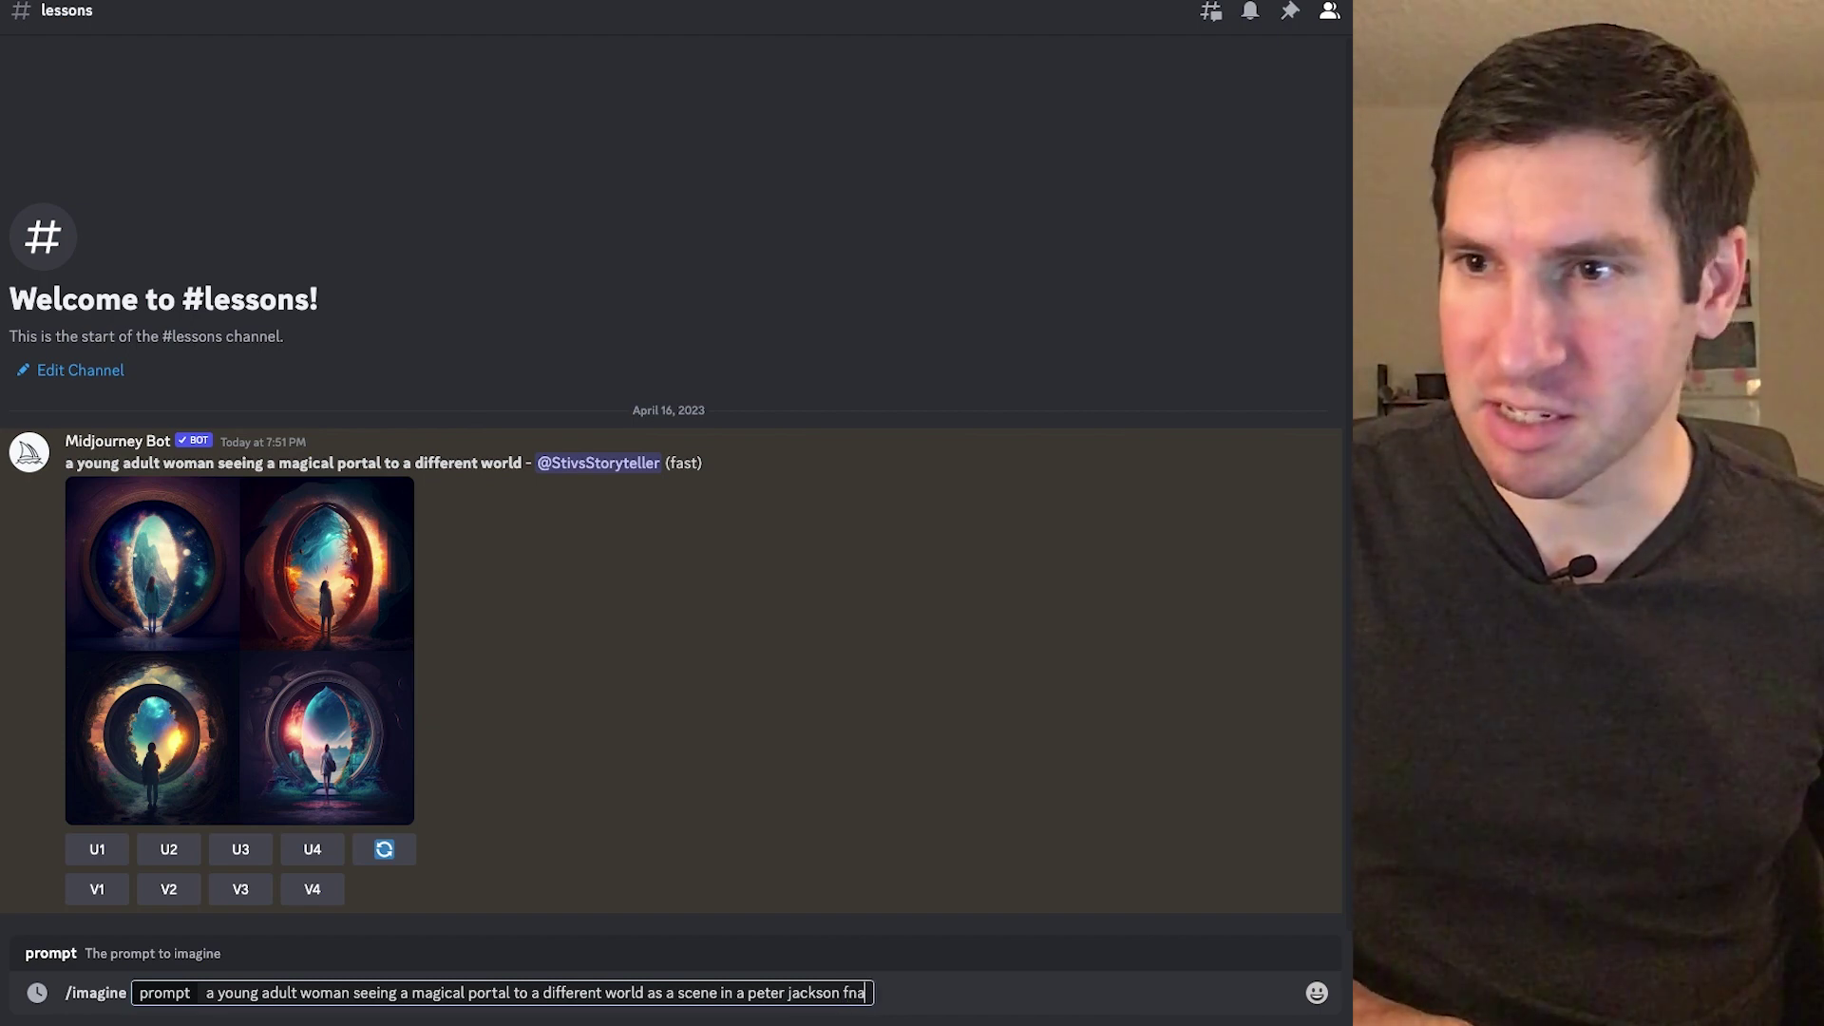
pyautogui.write('ntasy mo')
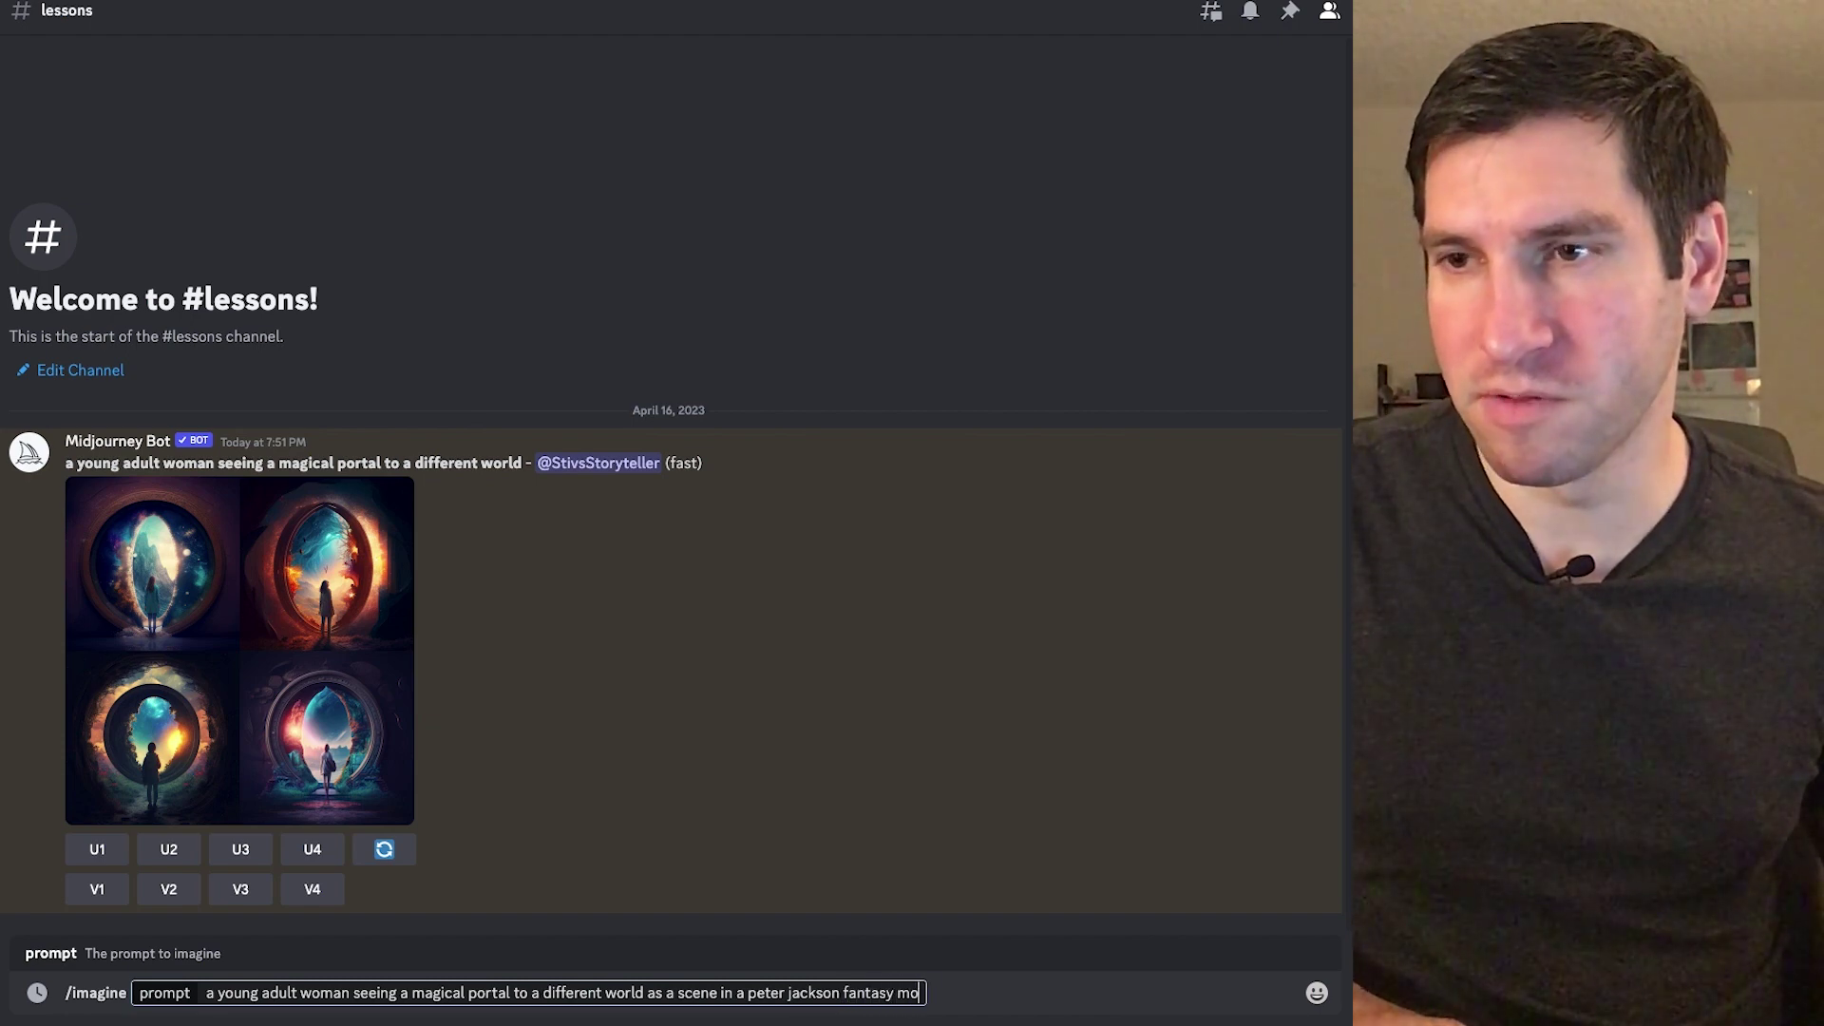
pyautogui.write('vie akin t')
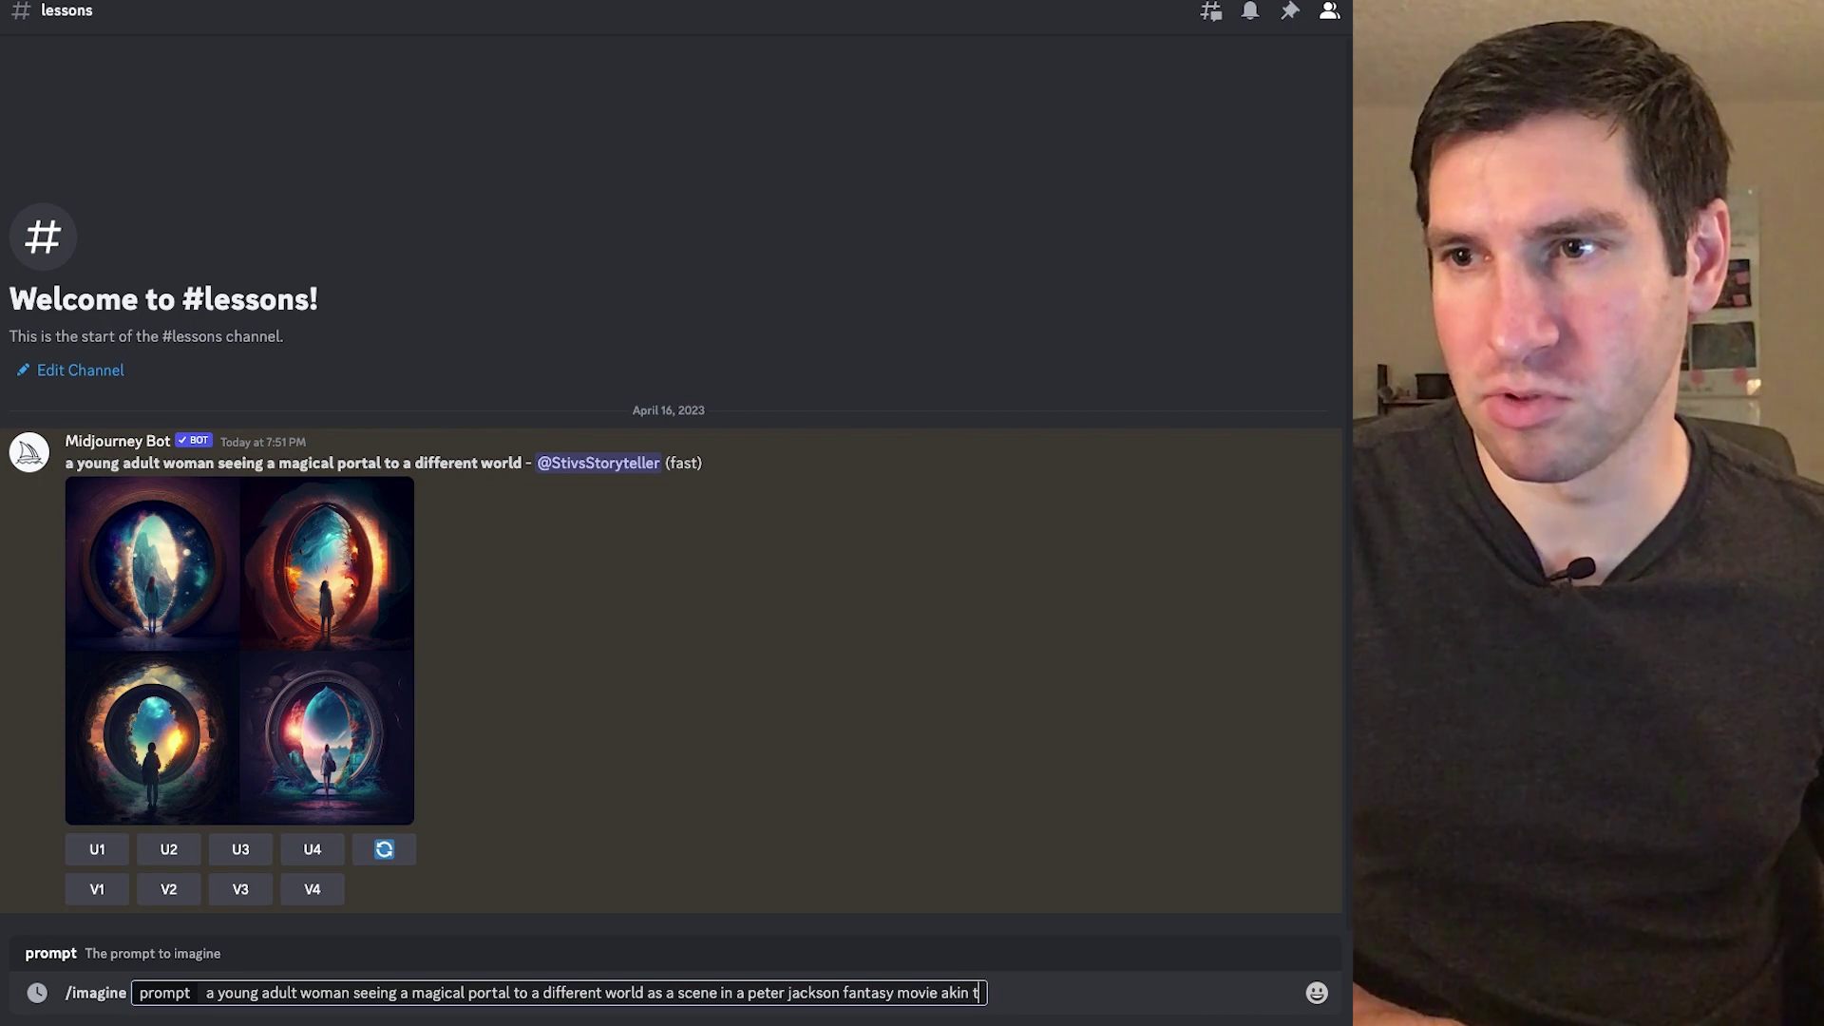
pyautogui.write('o lord of the rign')
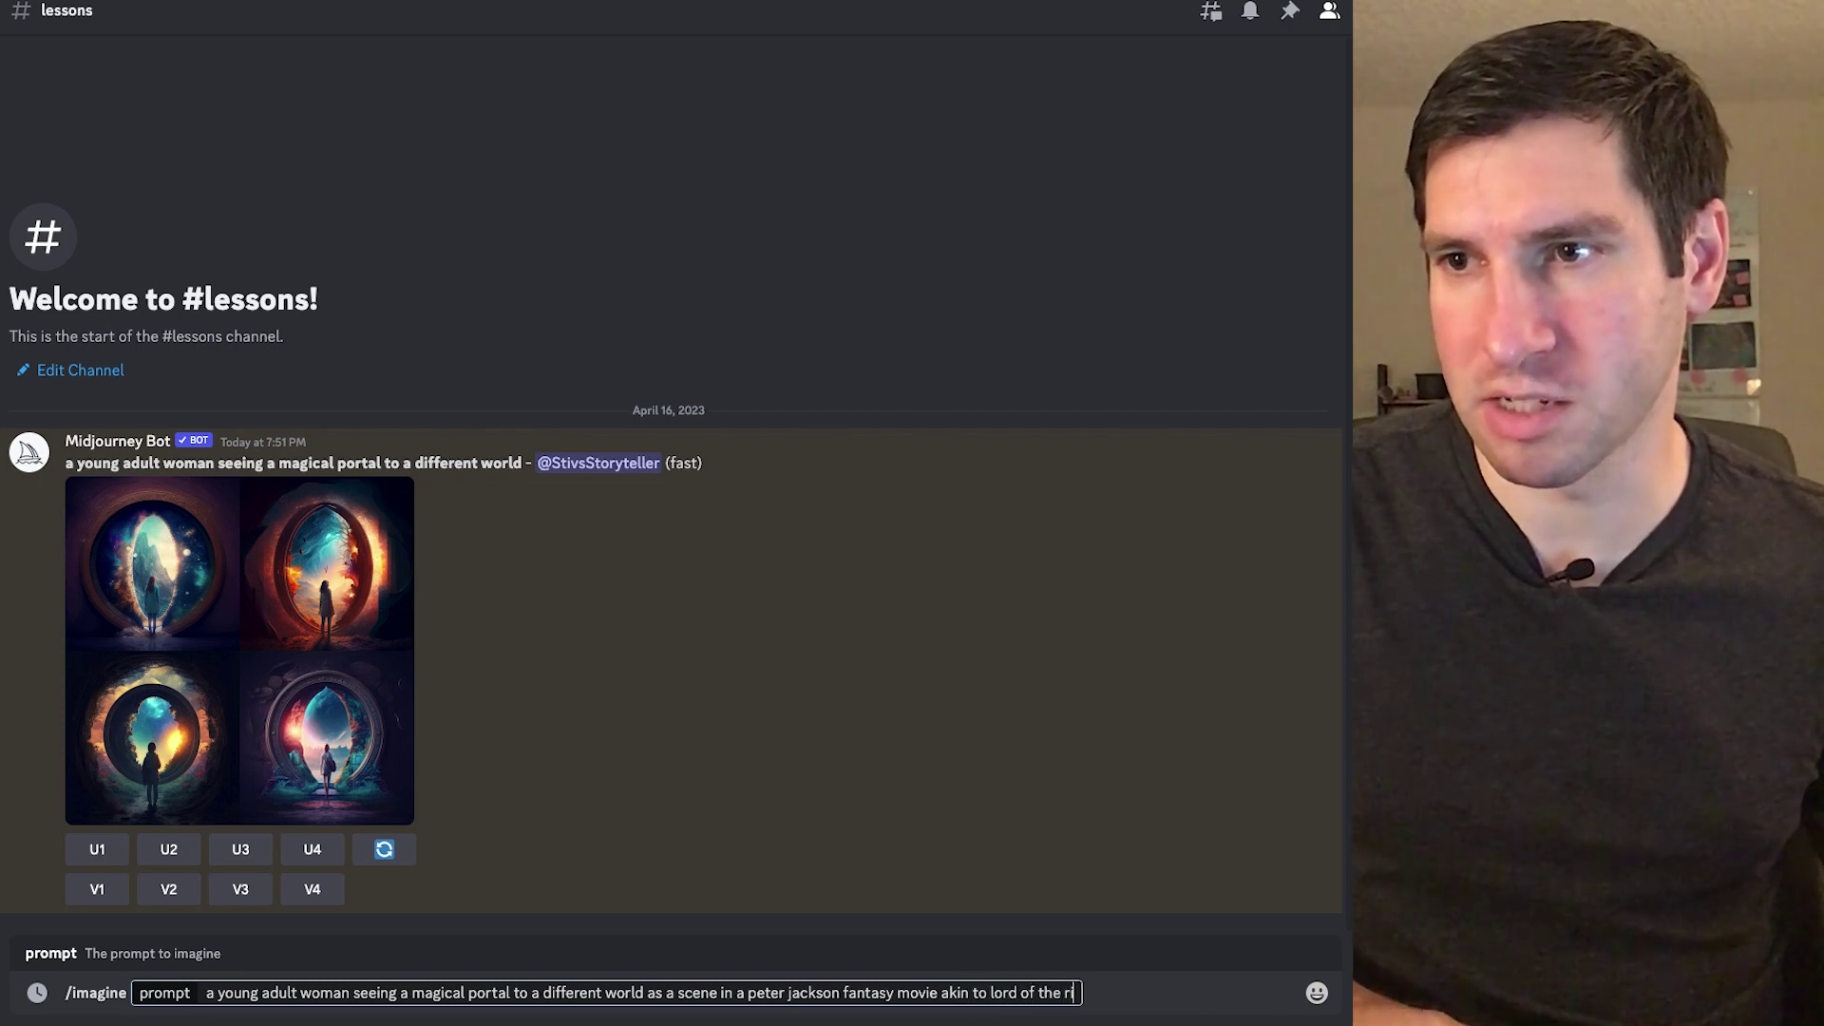
pyautogui.write('ings')
pyautogui.press('Return')
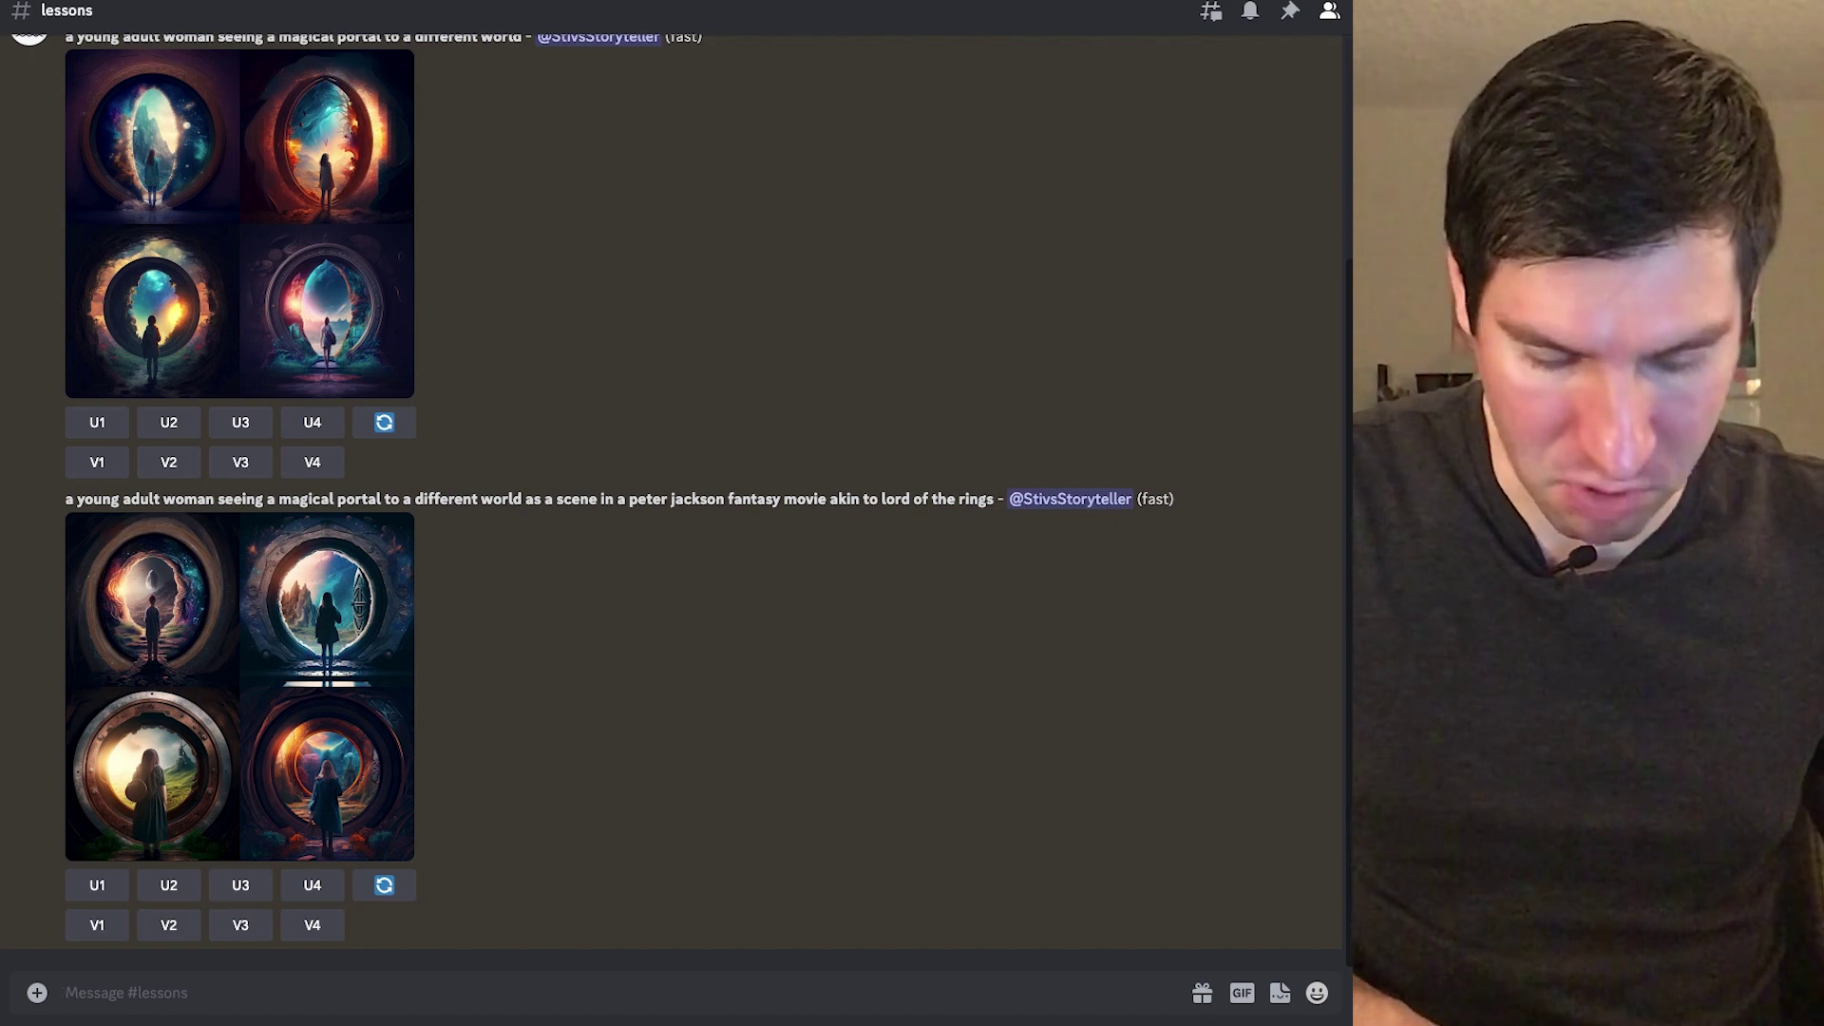
# Step: Submit the portal prompt as a scene in a Marx Brothers comedy movie, replacing the Chaplin reference
pyautogui.write('/')
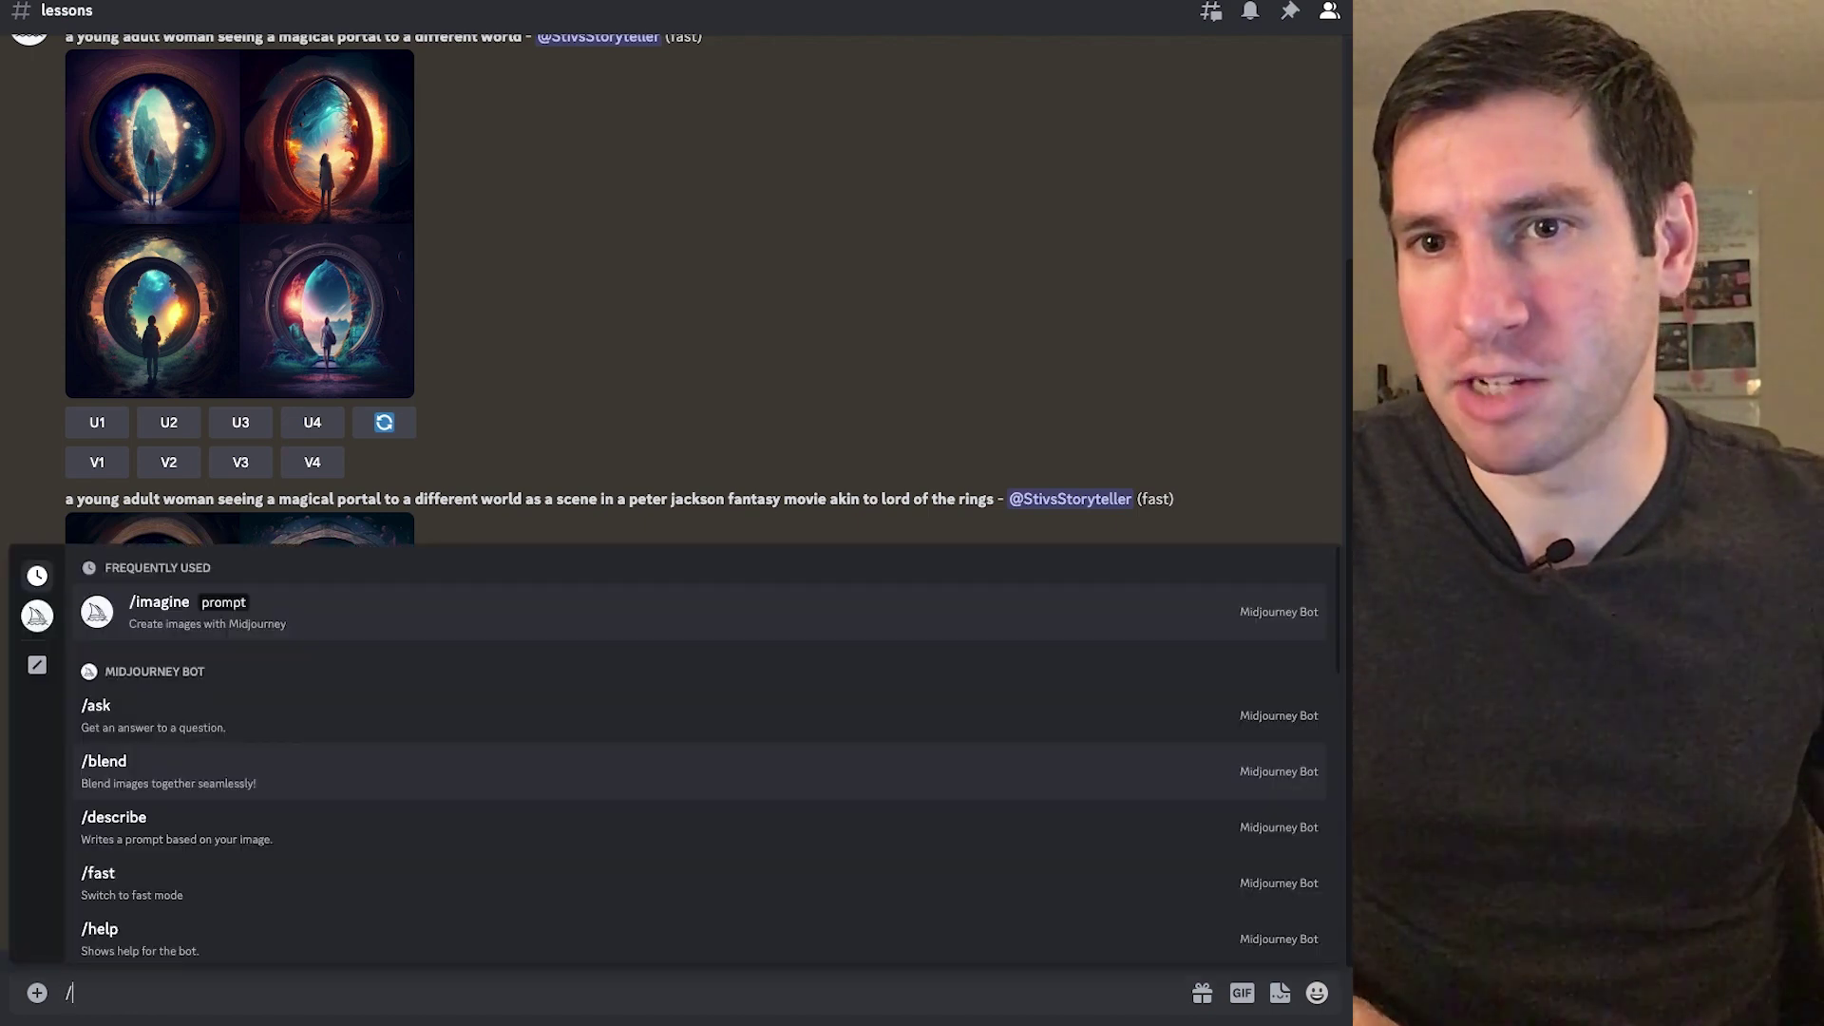
pyautogui.press('Return')
pyautogui.write('a yo')
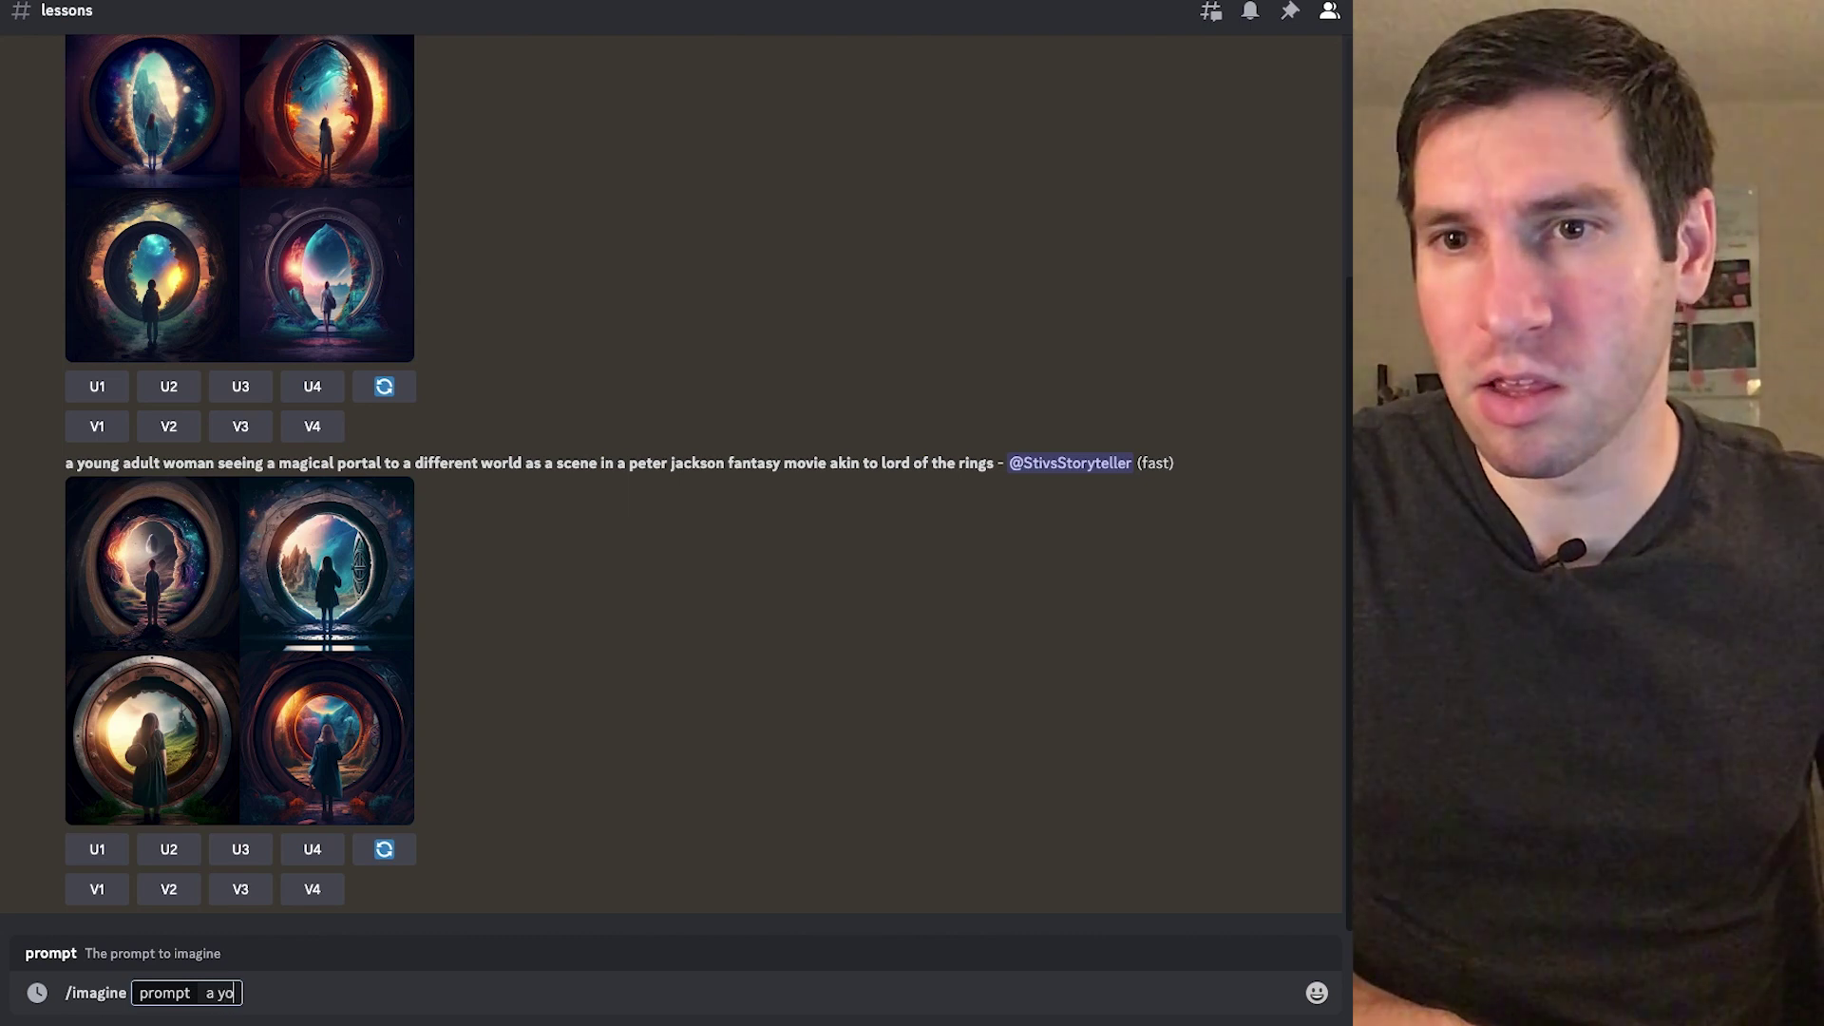
pyautogui.write('ung')
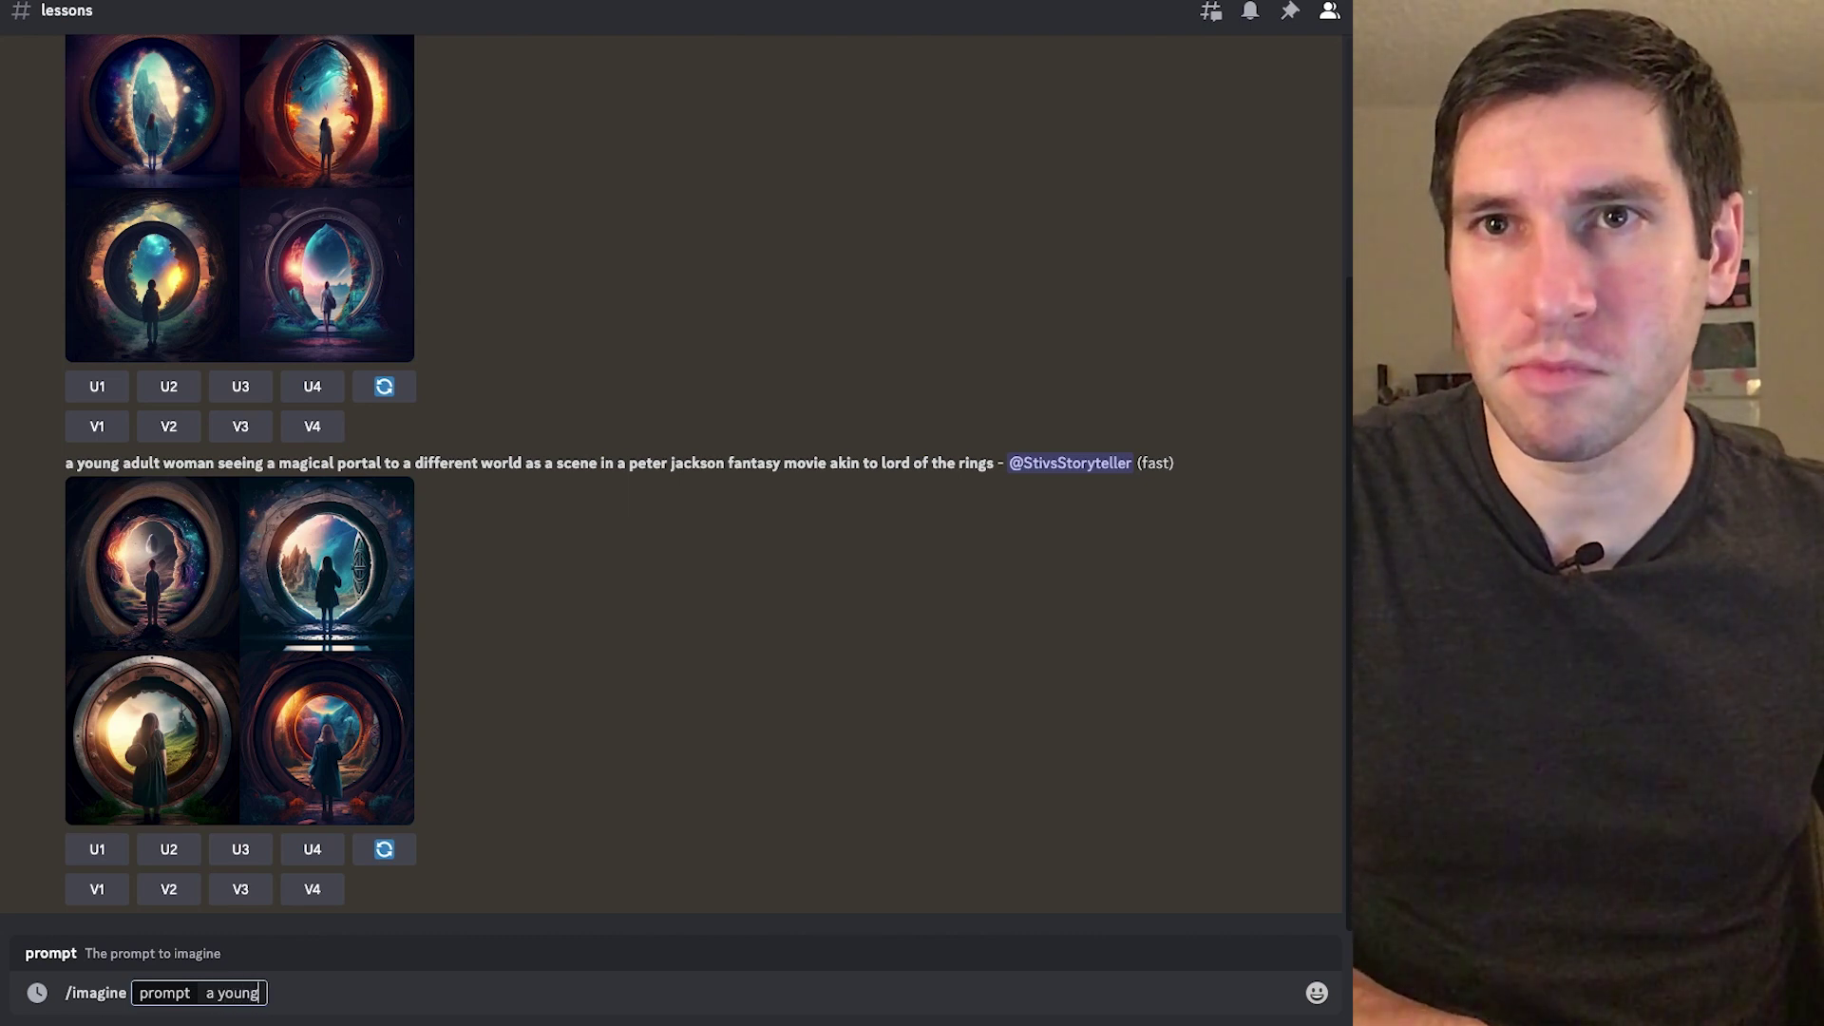
pyautogui.write(' adult wo')
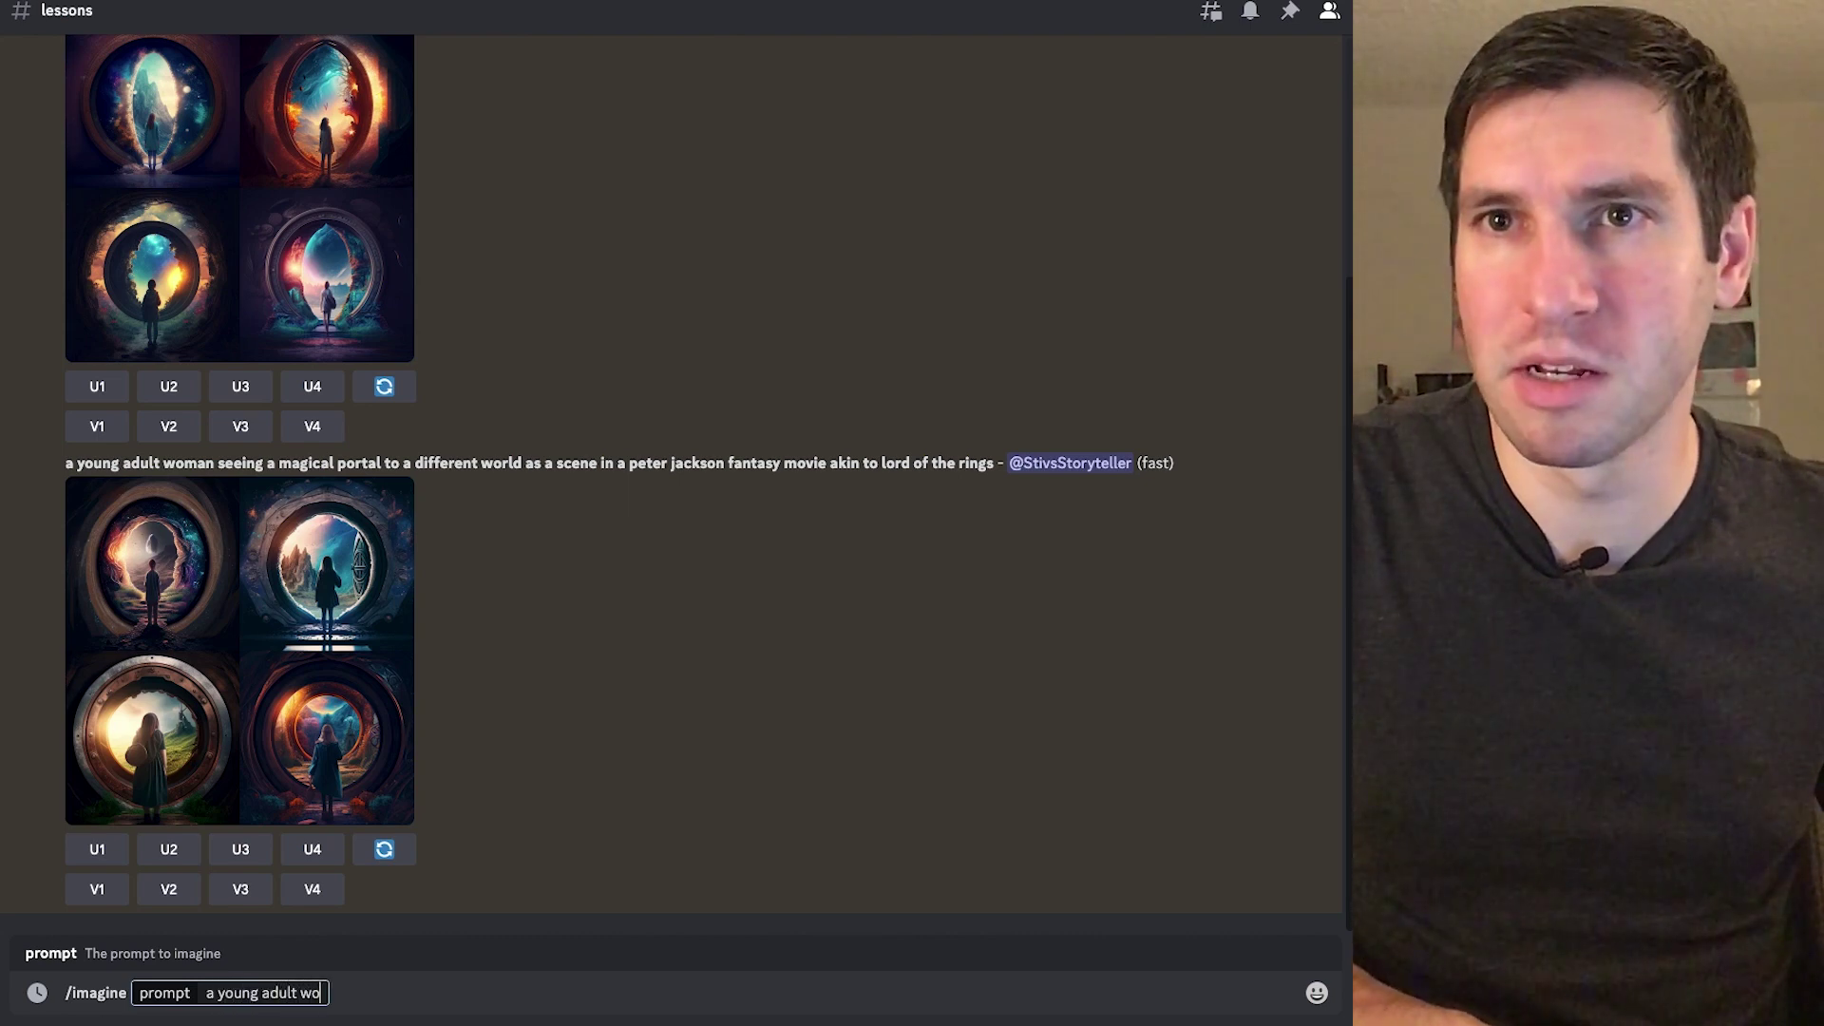
pyautogui.write('man seeing a ')
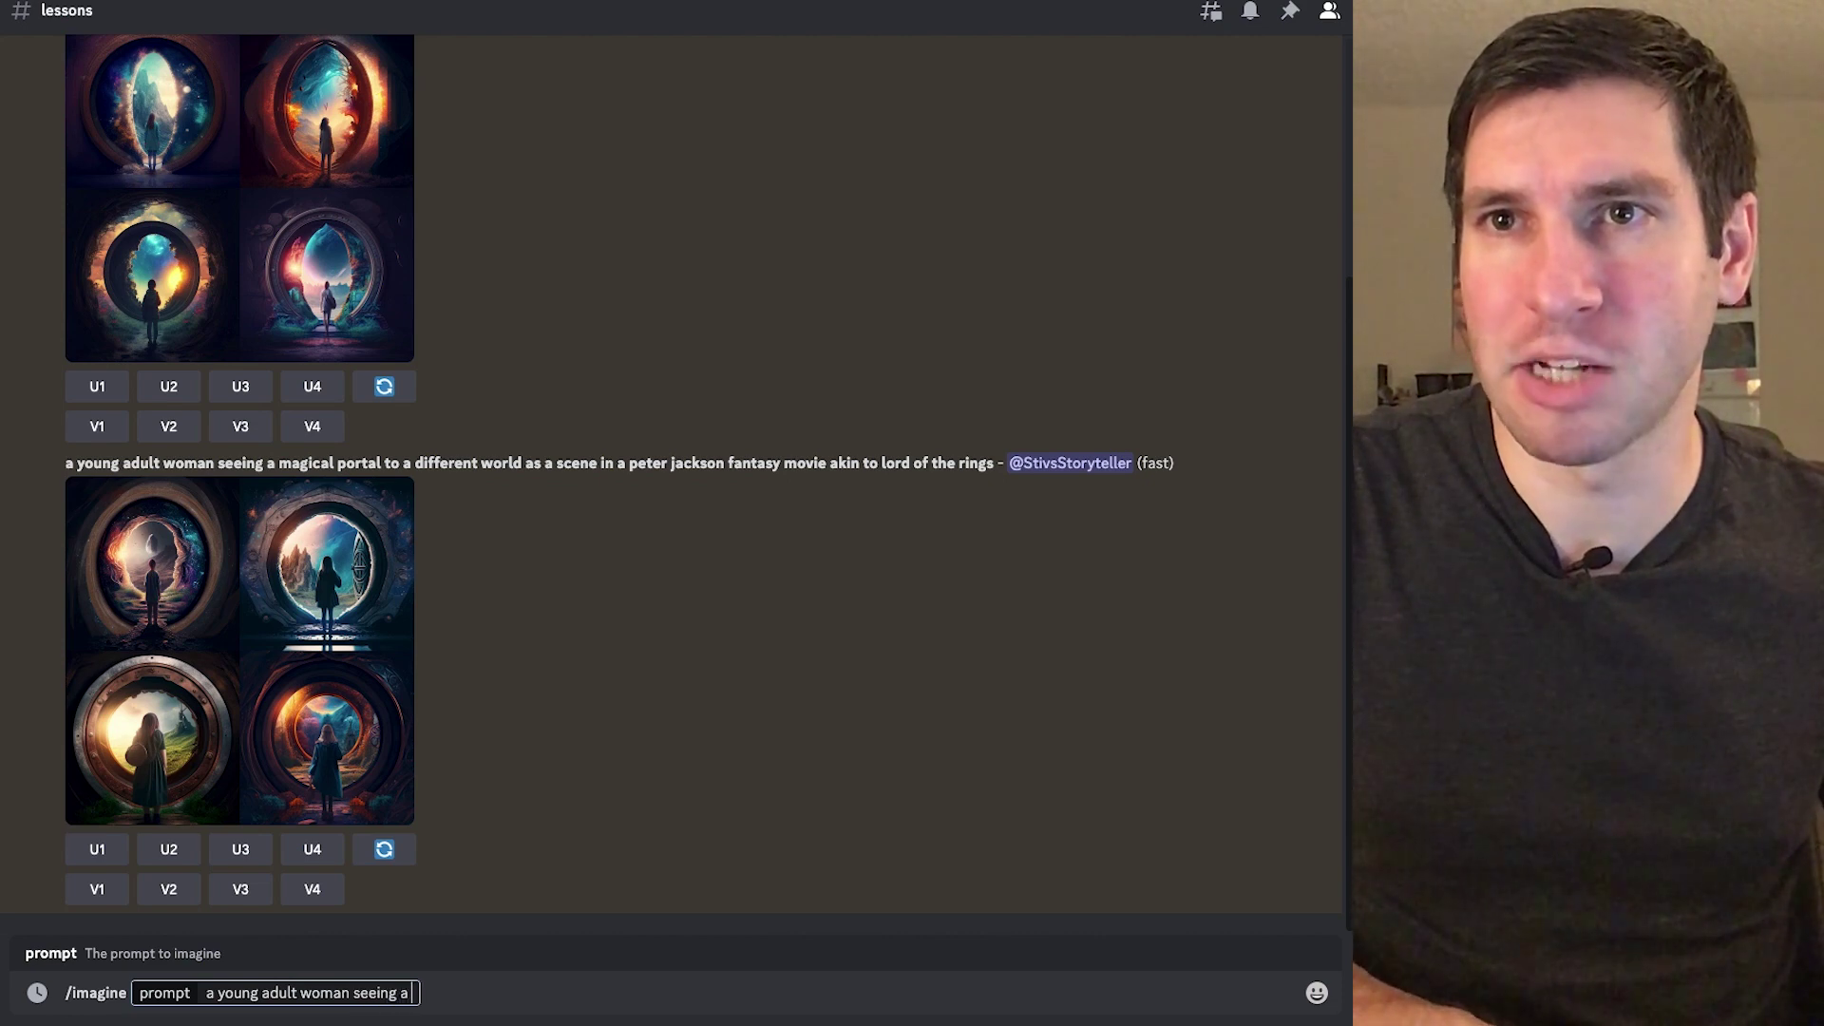
pyautogui.write('magical portal')
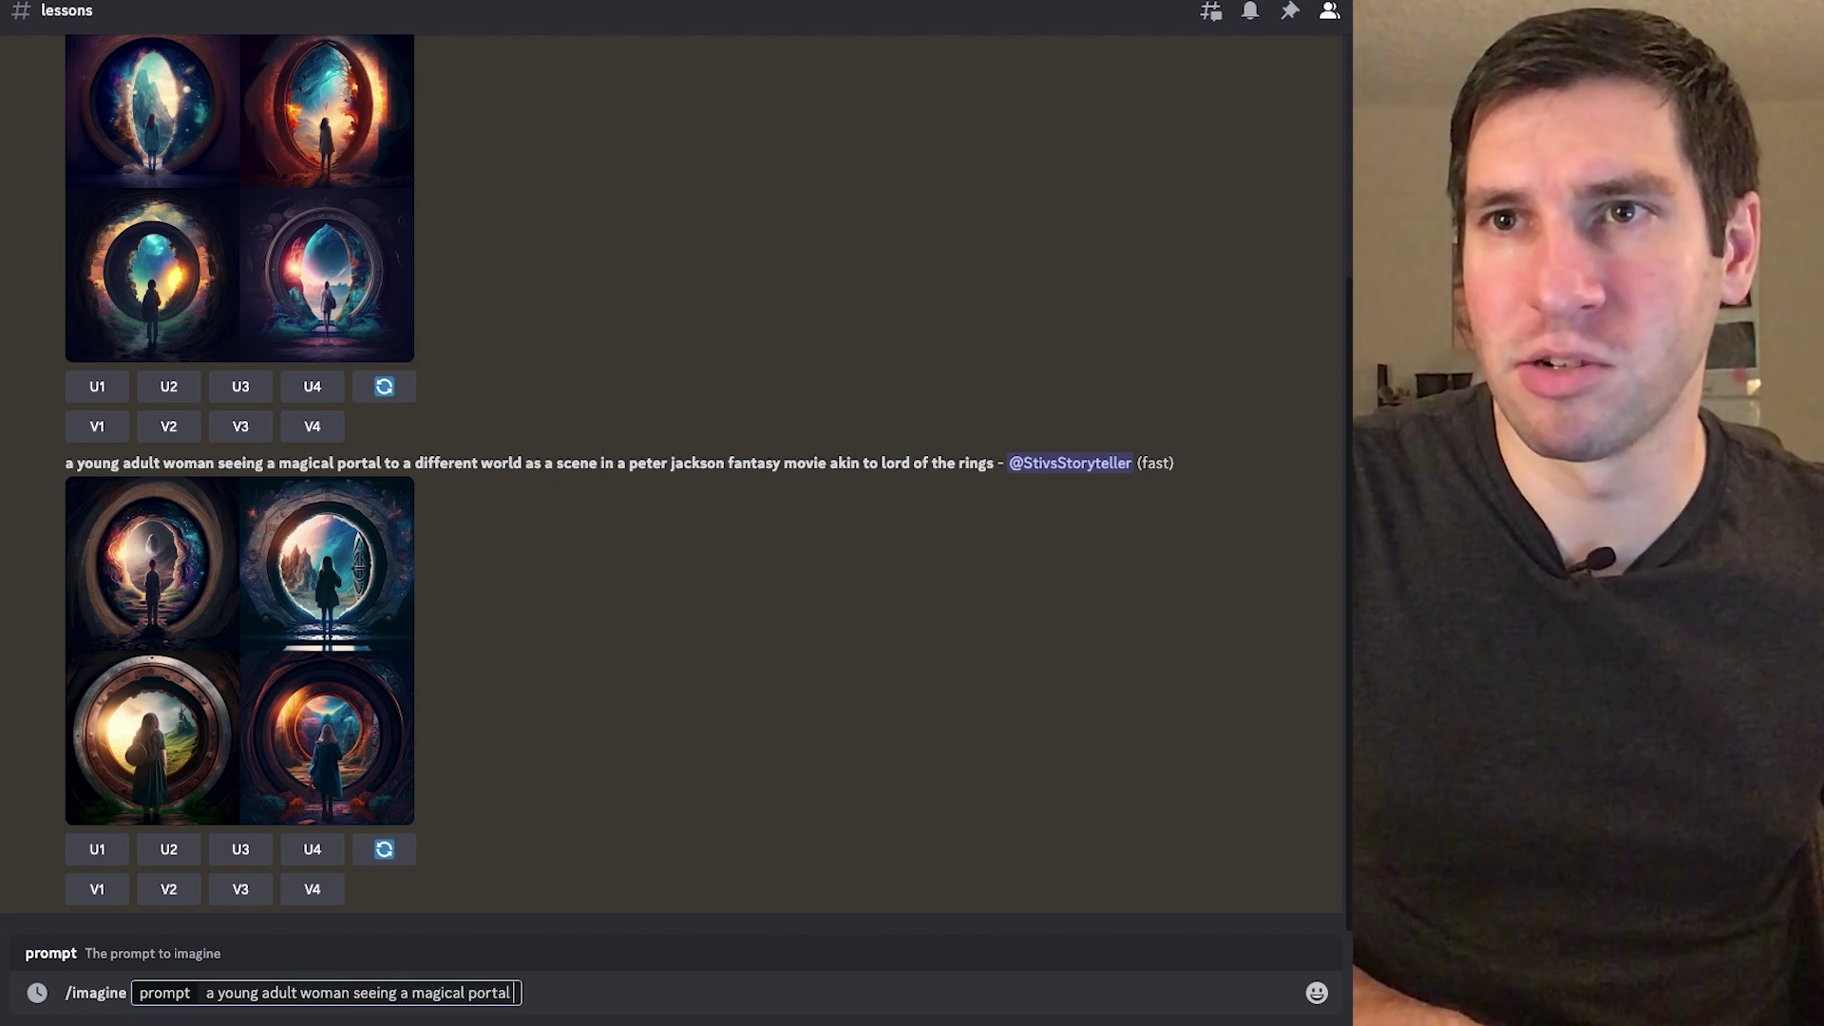
pyautogui.write(' to a different wold as a')
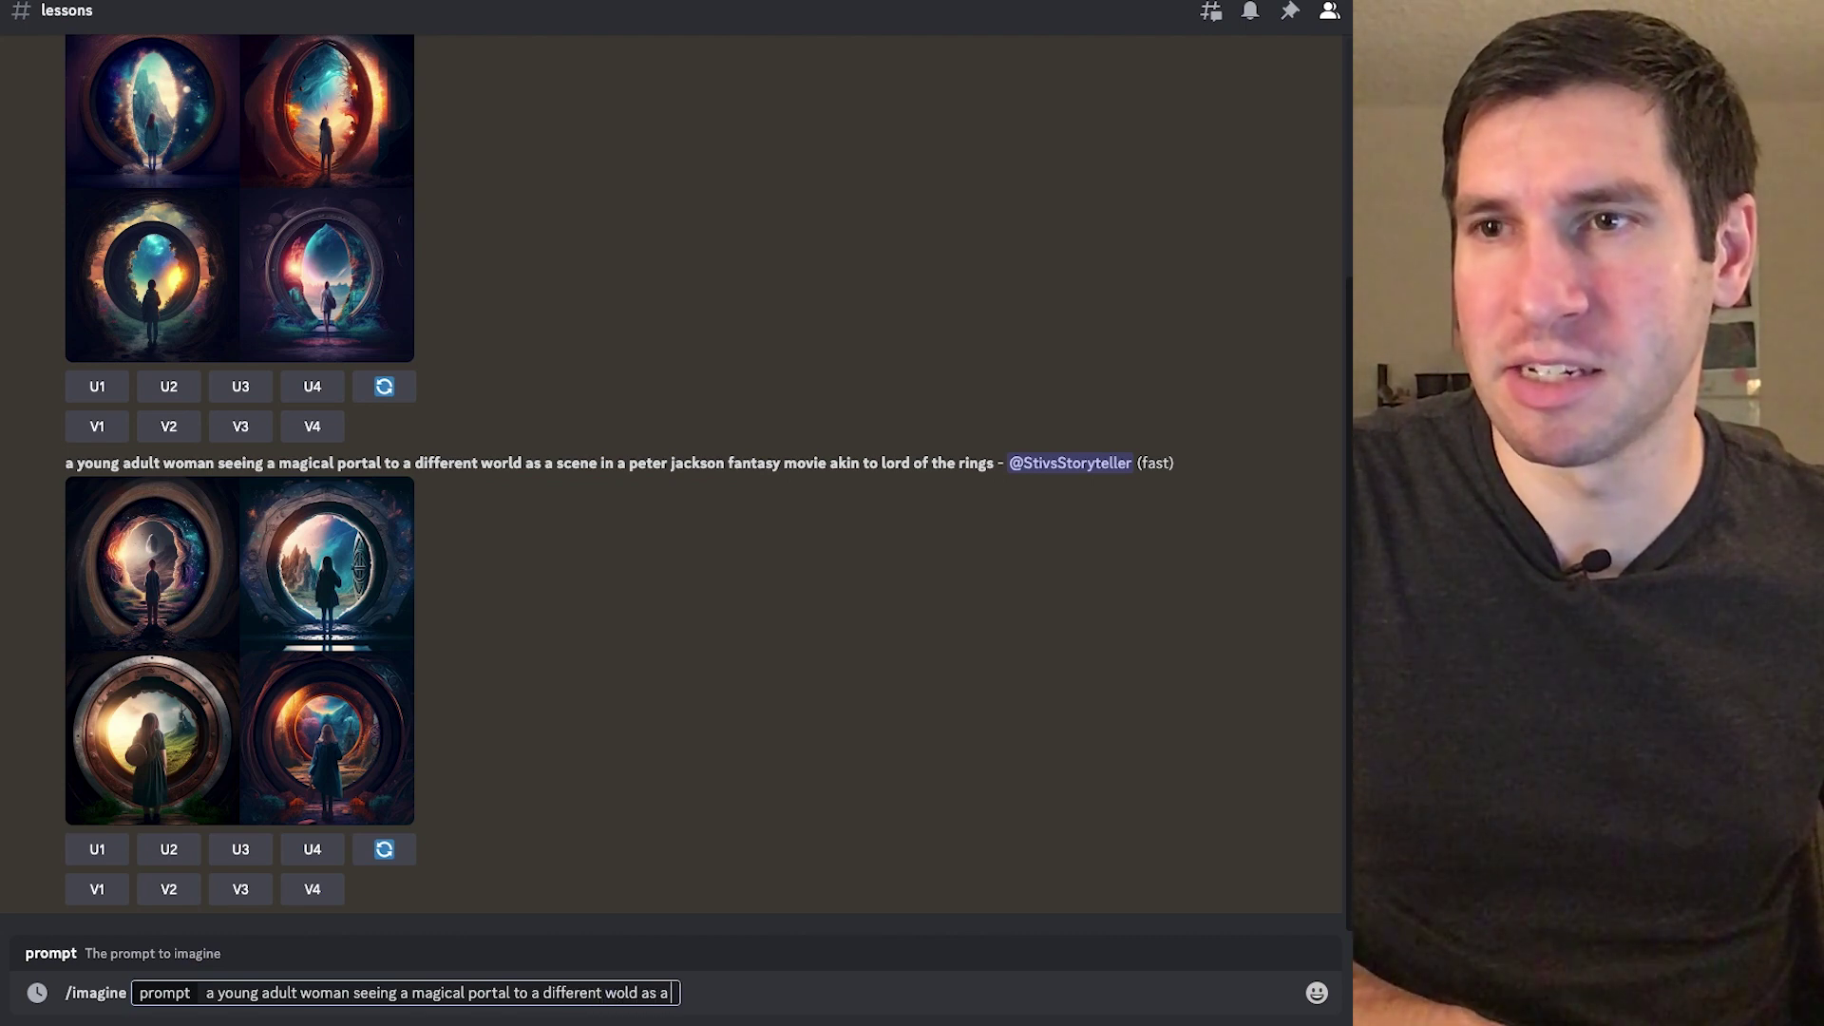
pyautogui.write(' scene in a')
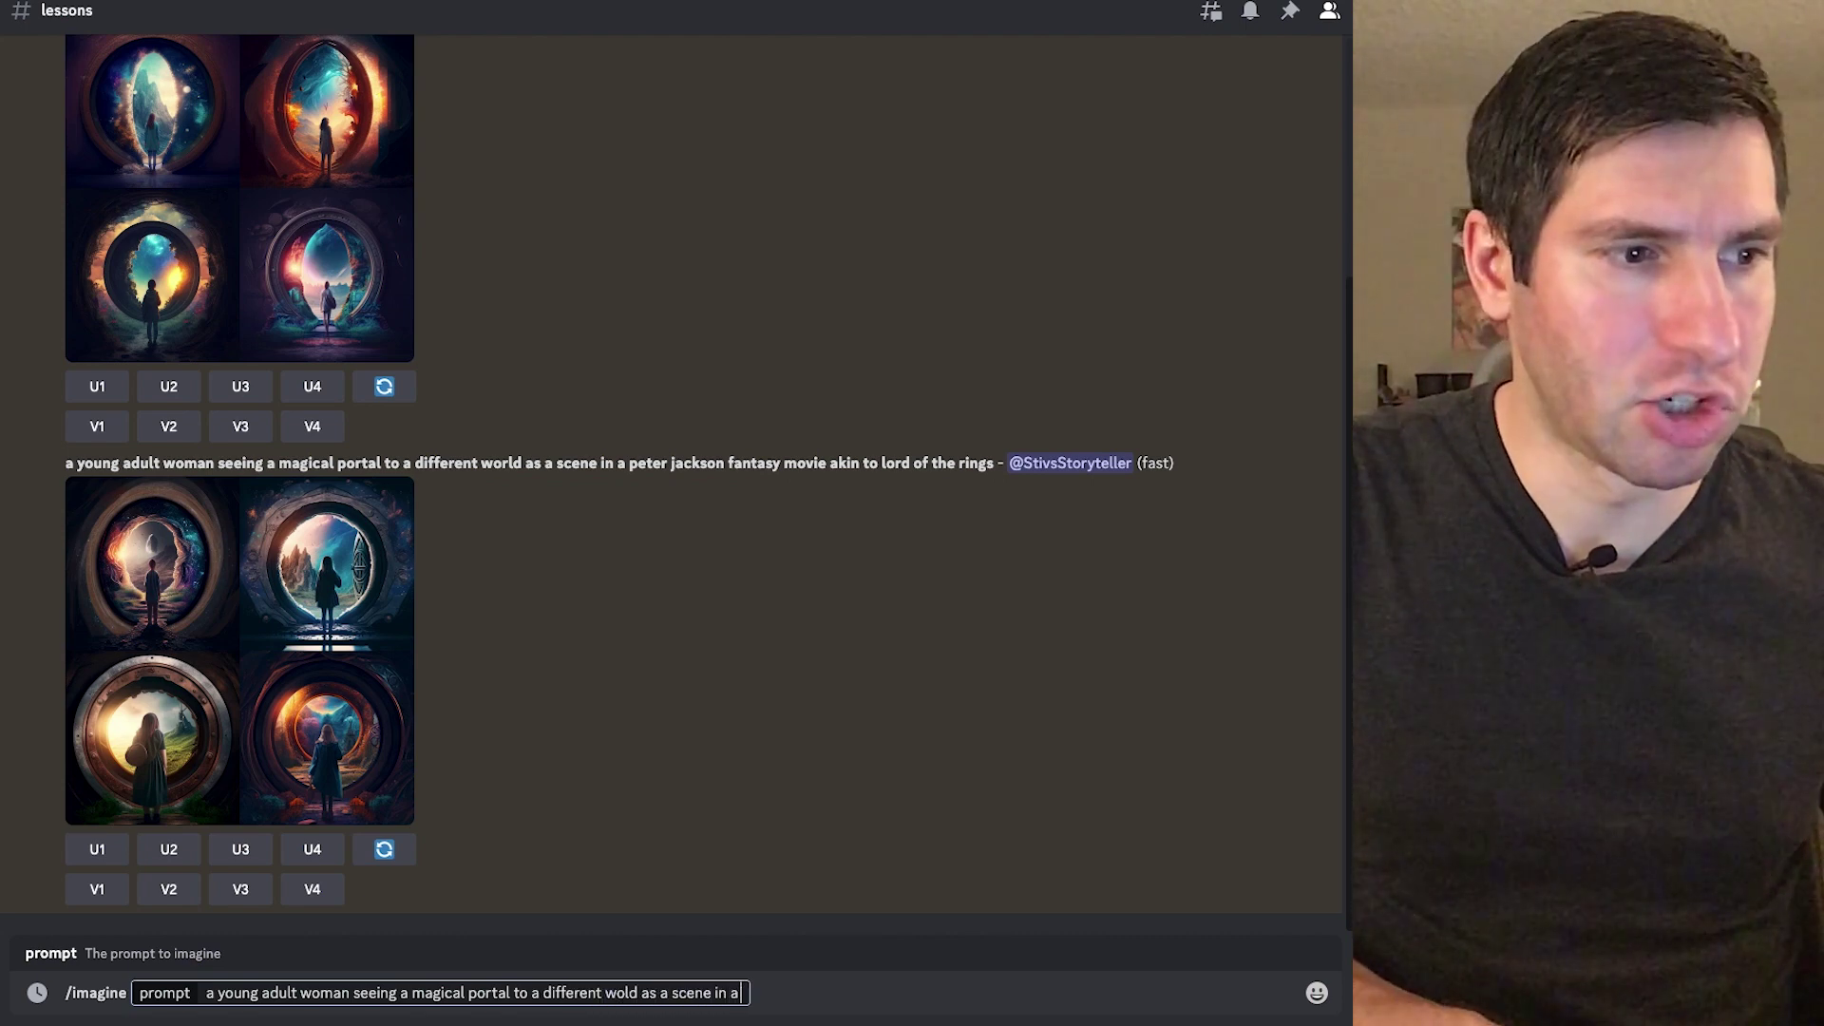
pyautogui.write(' charlie cha')
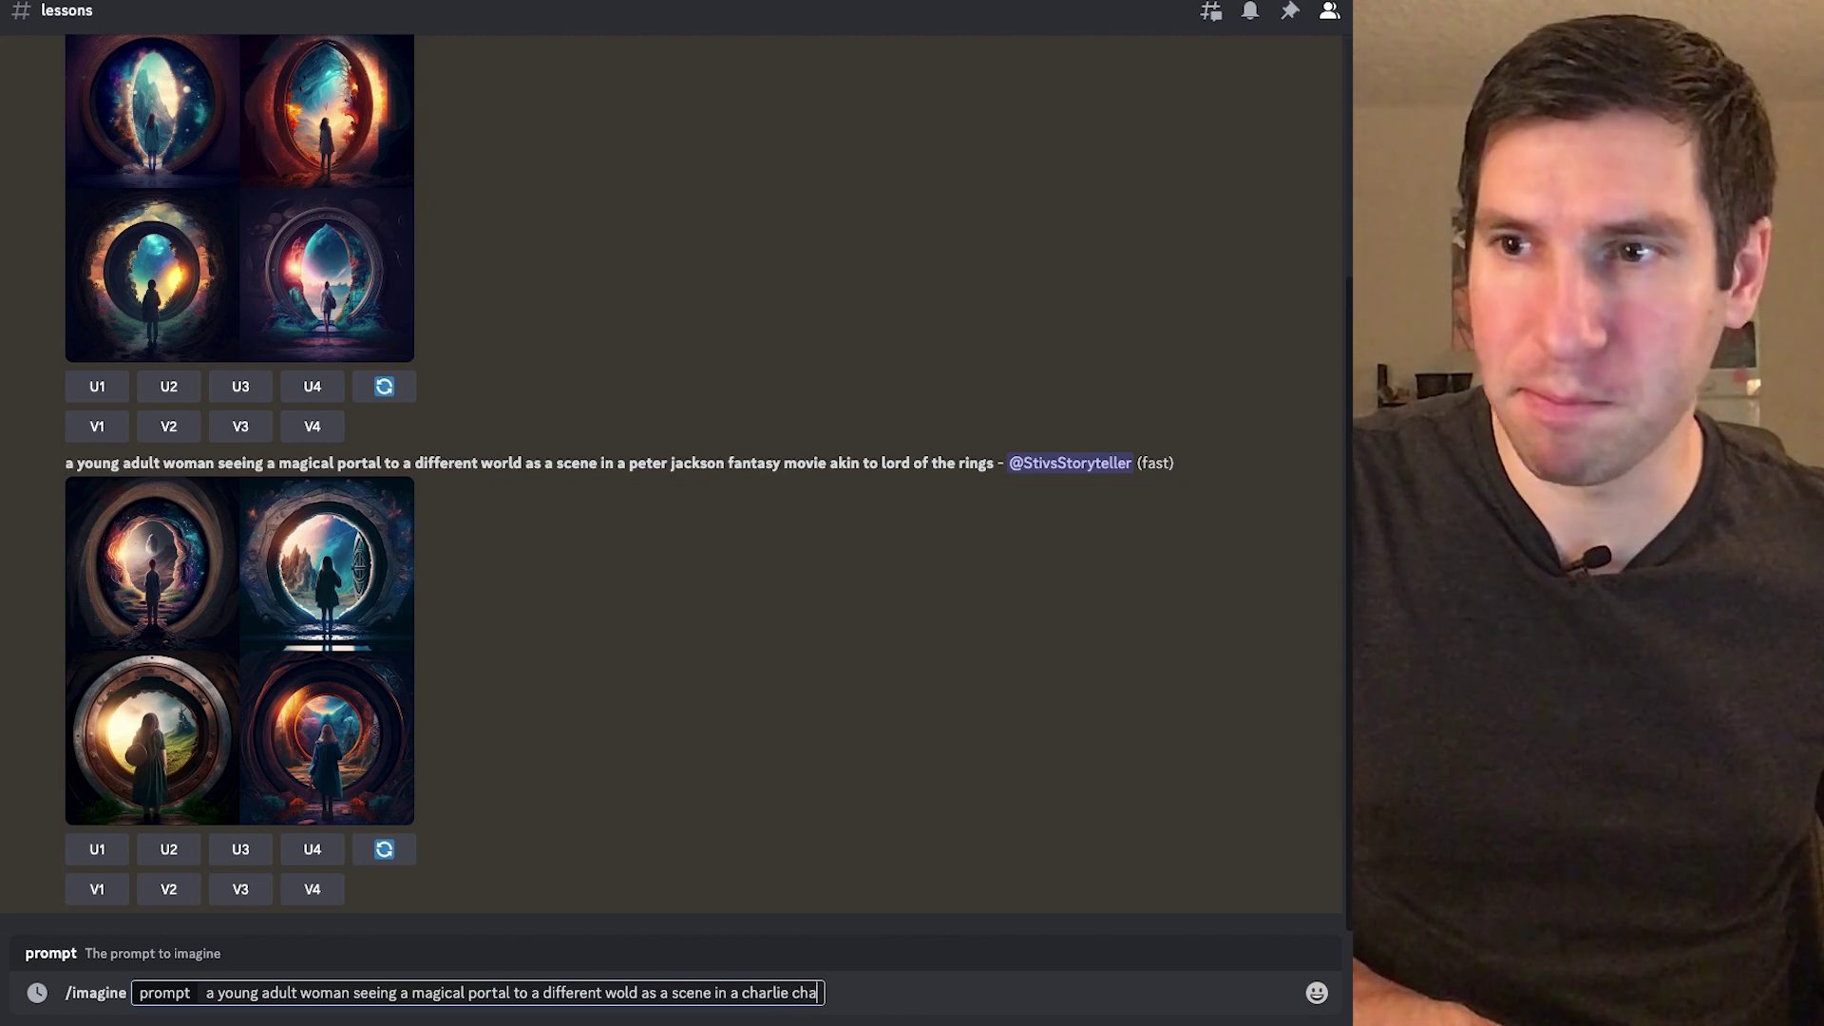
pyautogui.press('BackSpace')
pyautogui.press('BackSpace')
pyautogui.press('BackSpace')
pyautogui.press('BackSpace')
pyautogui.press('BackSpace')
pyautogui.press('BackSpace')
pyautogui.press('BackSpace')
pyautogui.press('BackSpace')
pyautogui.press('BackSpace')
pyautogui.press('BackSpace')
pyautogui.press('BackSpace')
pyautogui.press('BackSpace')
pyautogui.press('BackSpace')
pyautogui.press('BackSpace')
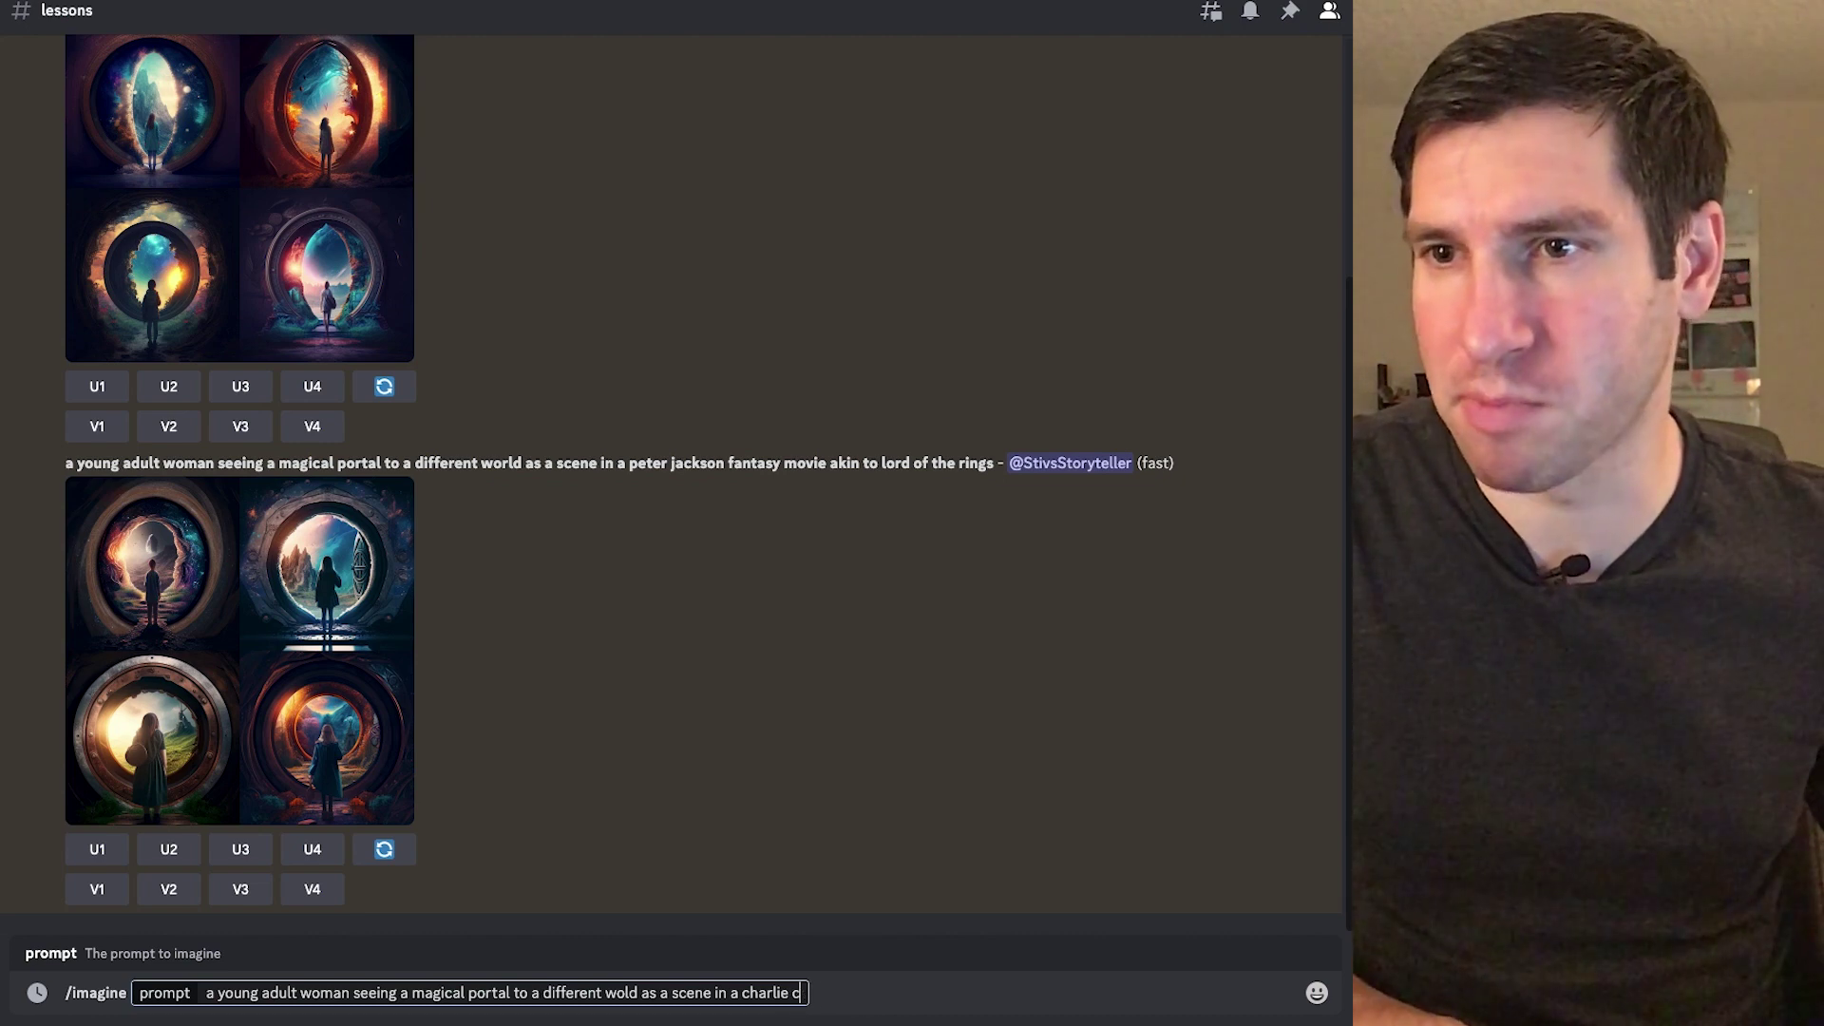
pyautogui.write('mar')
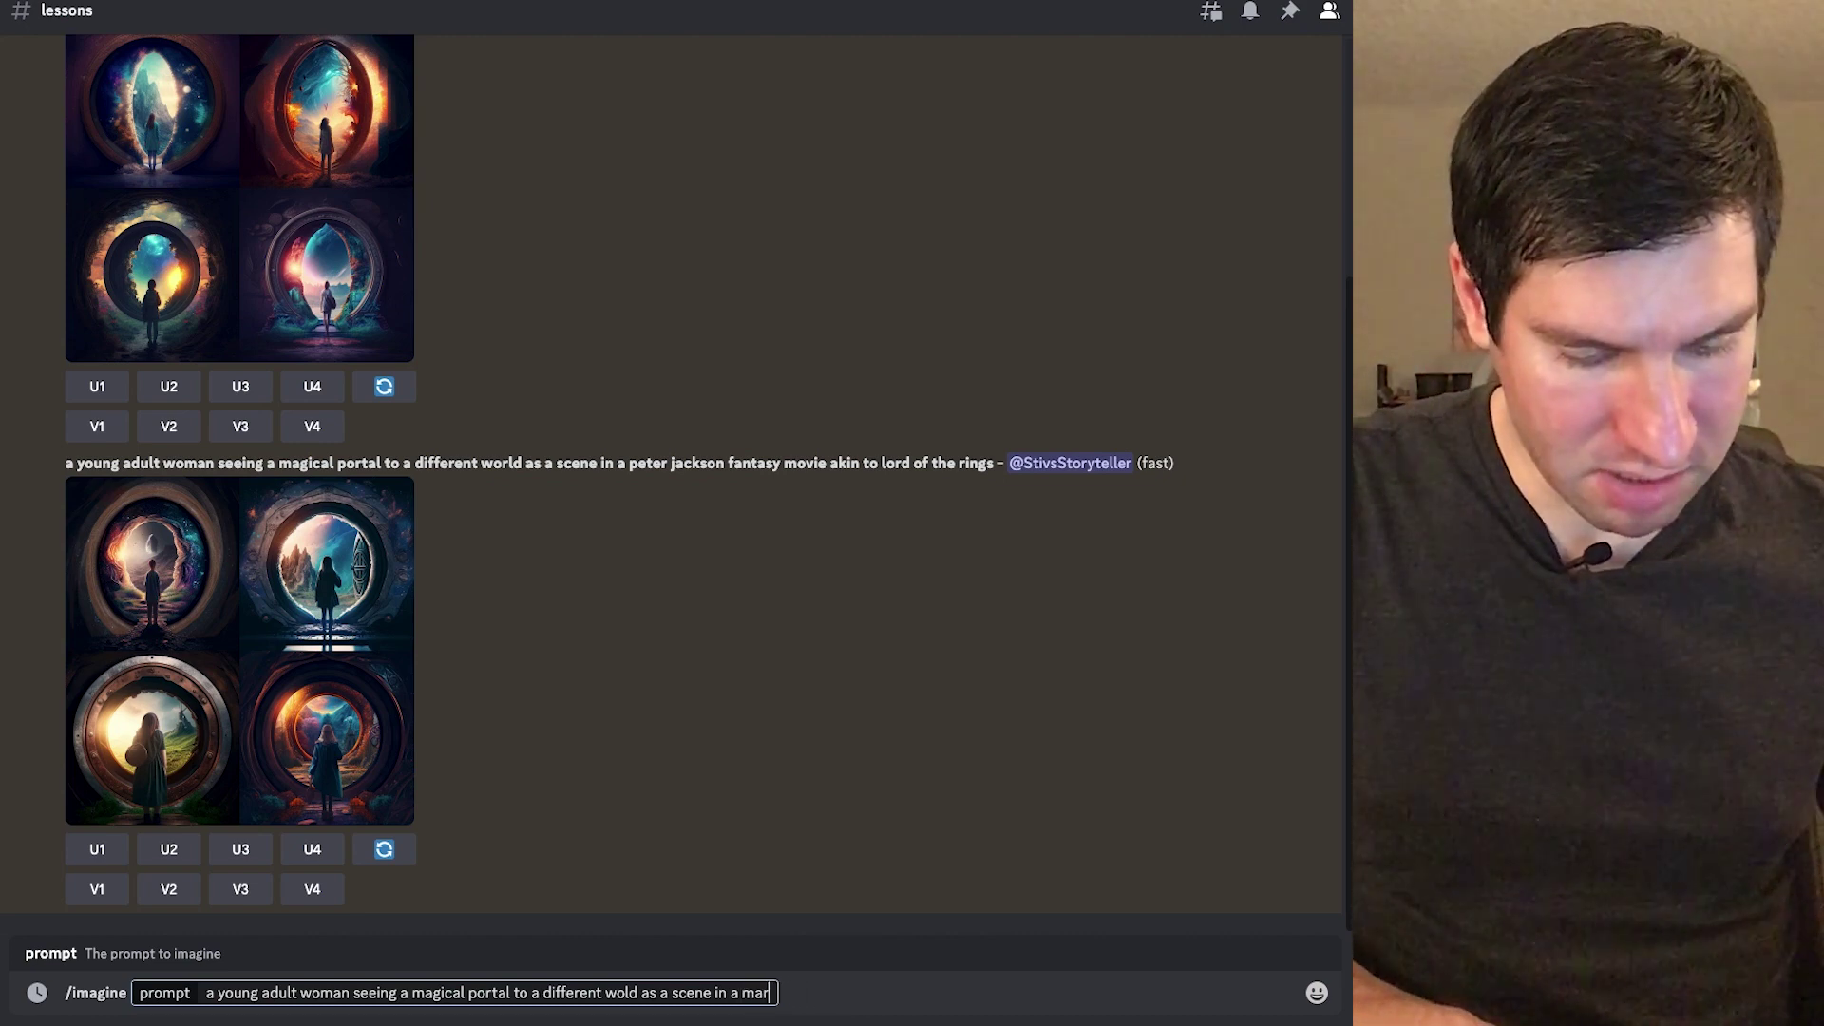
pyautogui.write('x brother')
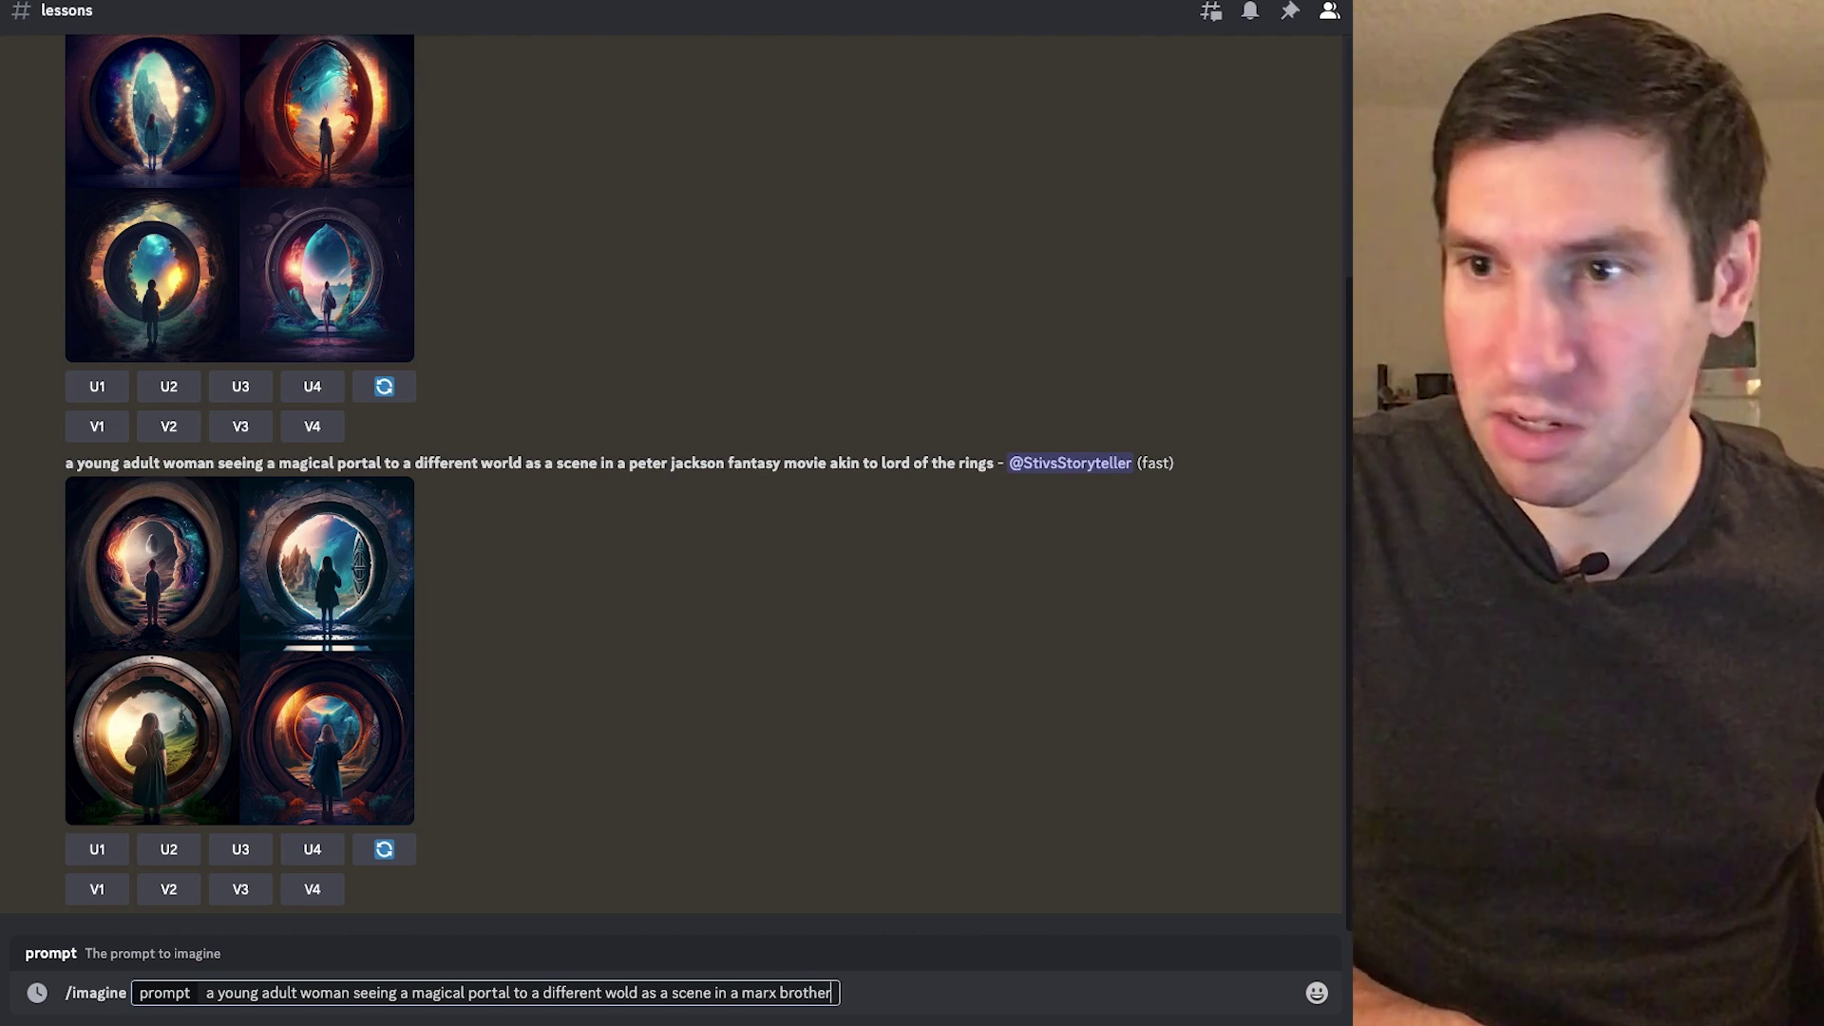
pyautogui.write('s comedy movie')
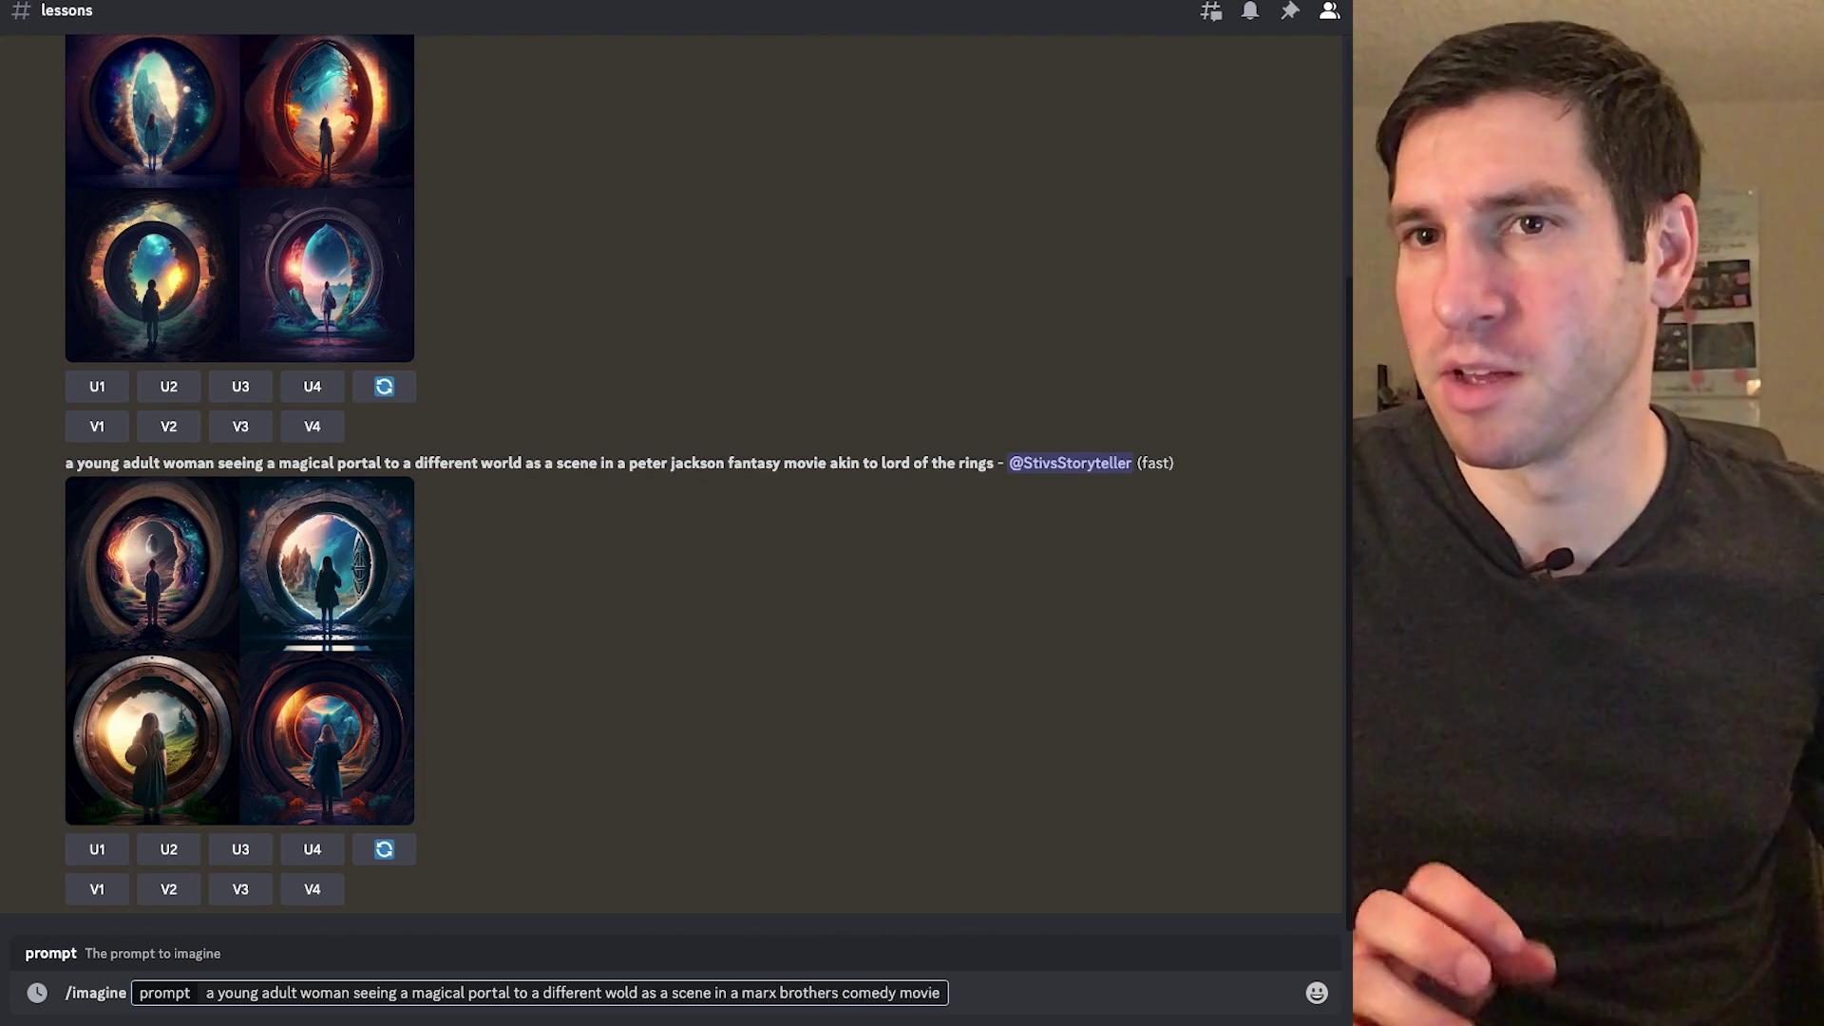
pyautogui.press('Return')
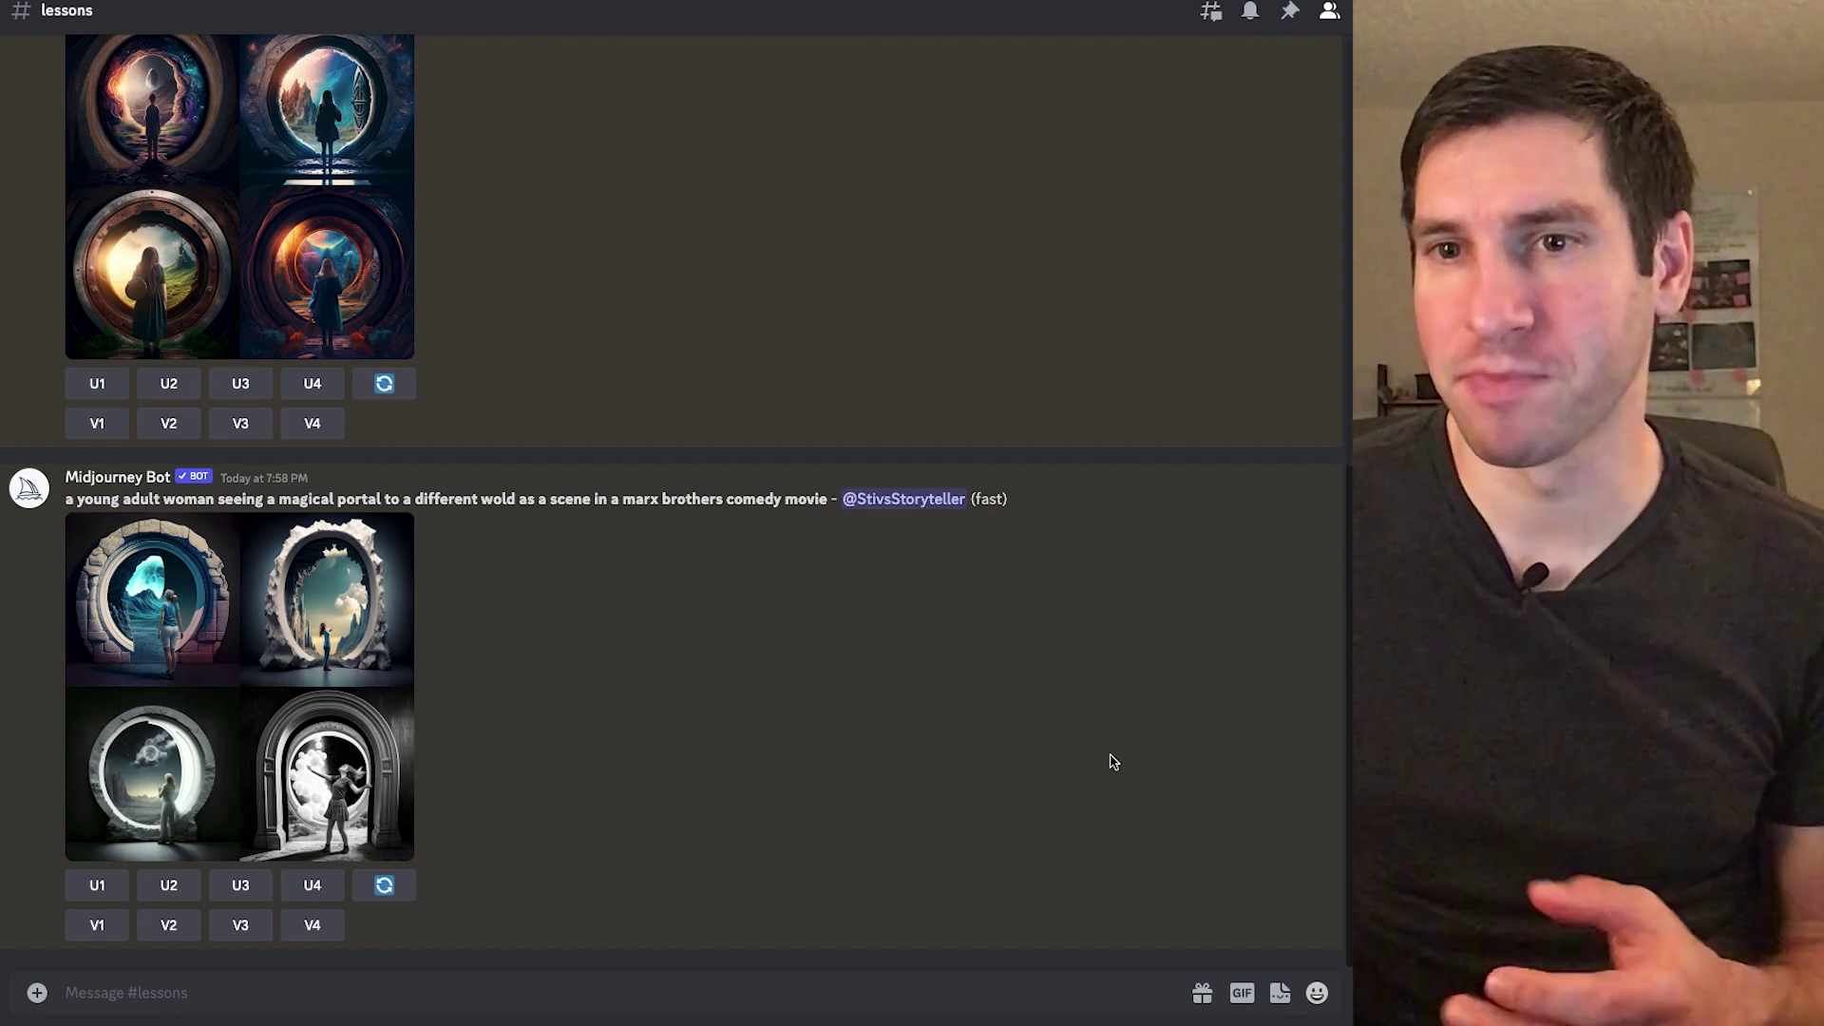
# Step: Wait for the Marx Brothers grid, then focus the message box
pyautogui.click(620, 991)
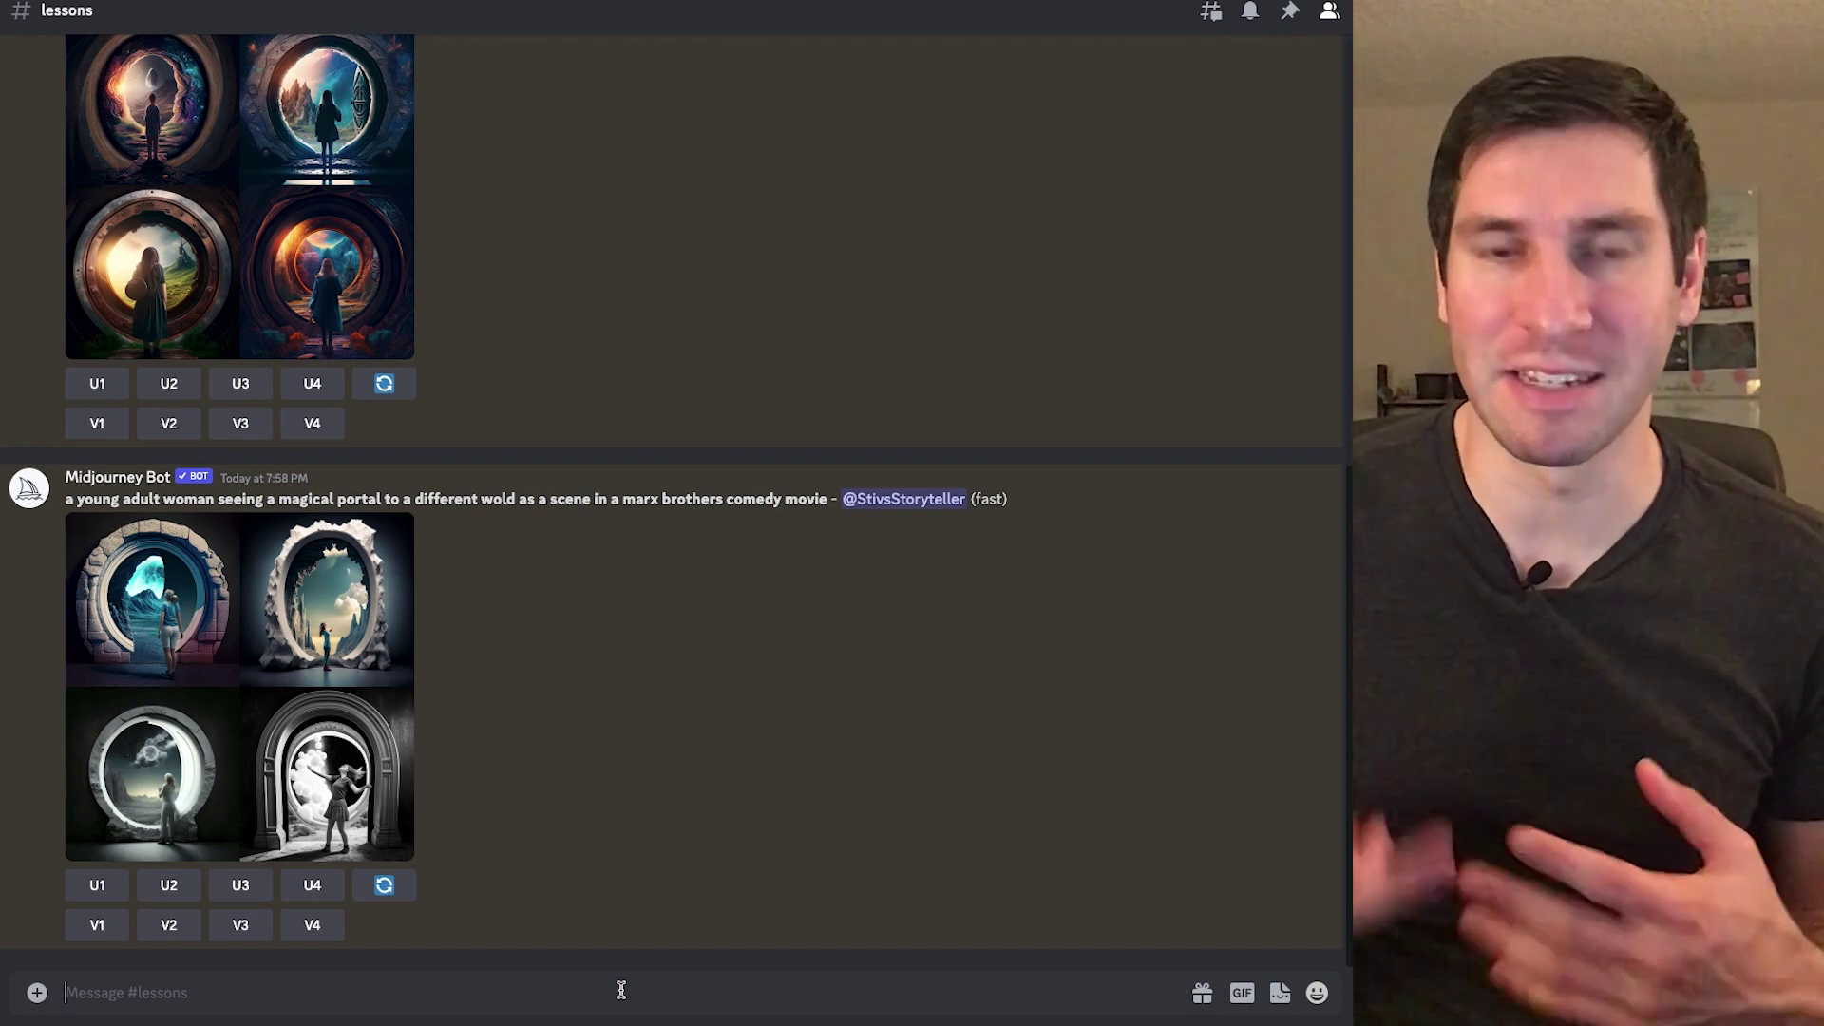
# Step: Submit /imagine with the portal prompt as a scene in a Sergio Leone western
pyautogui.write('/im')
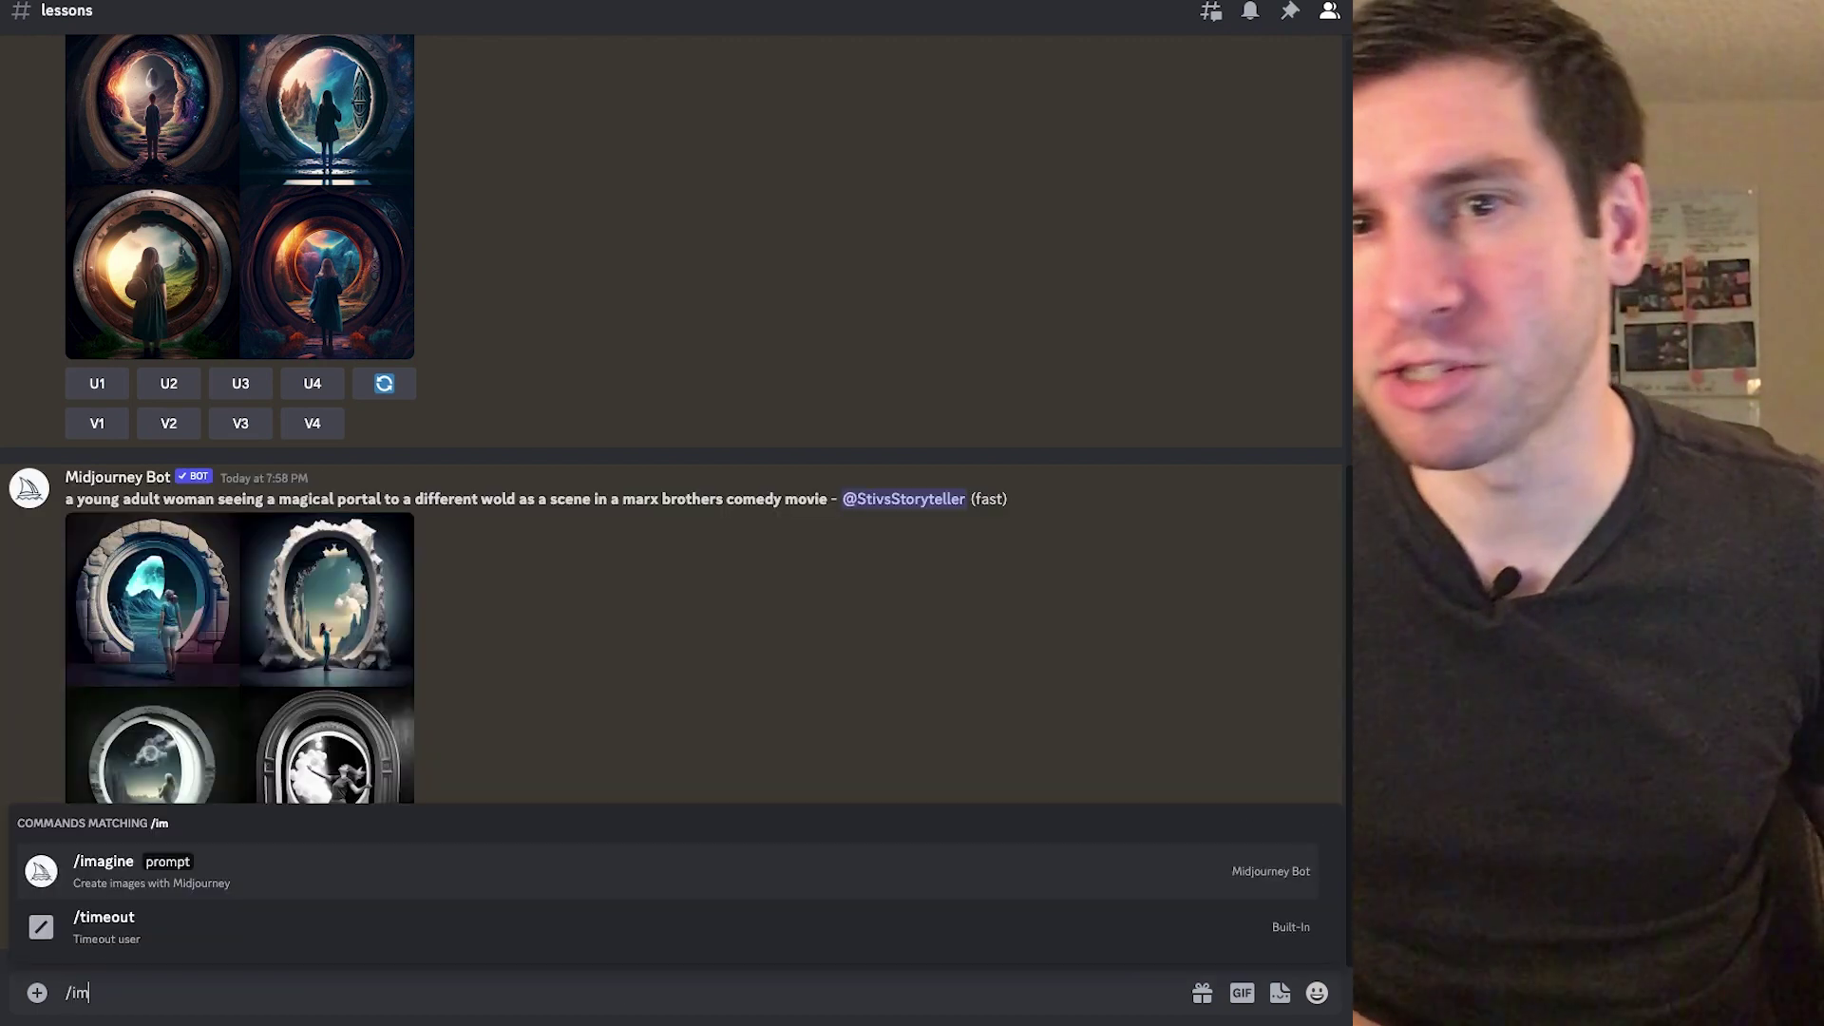
pyautogui.press('Tab')
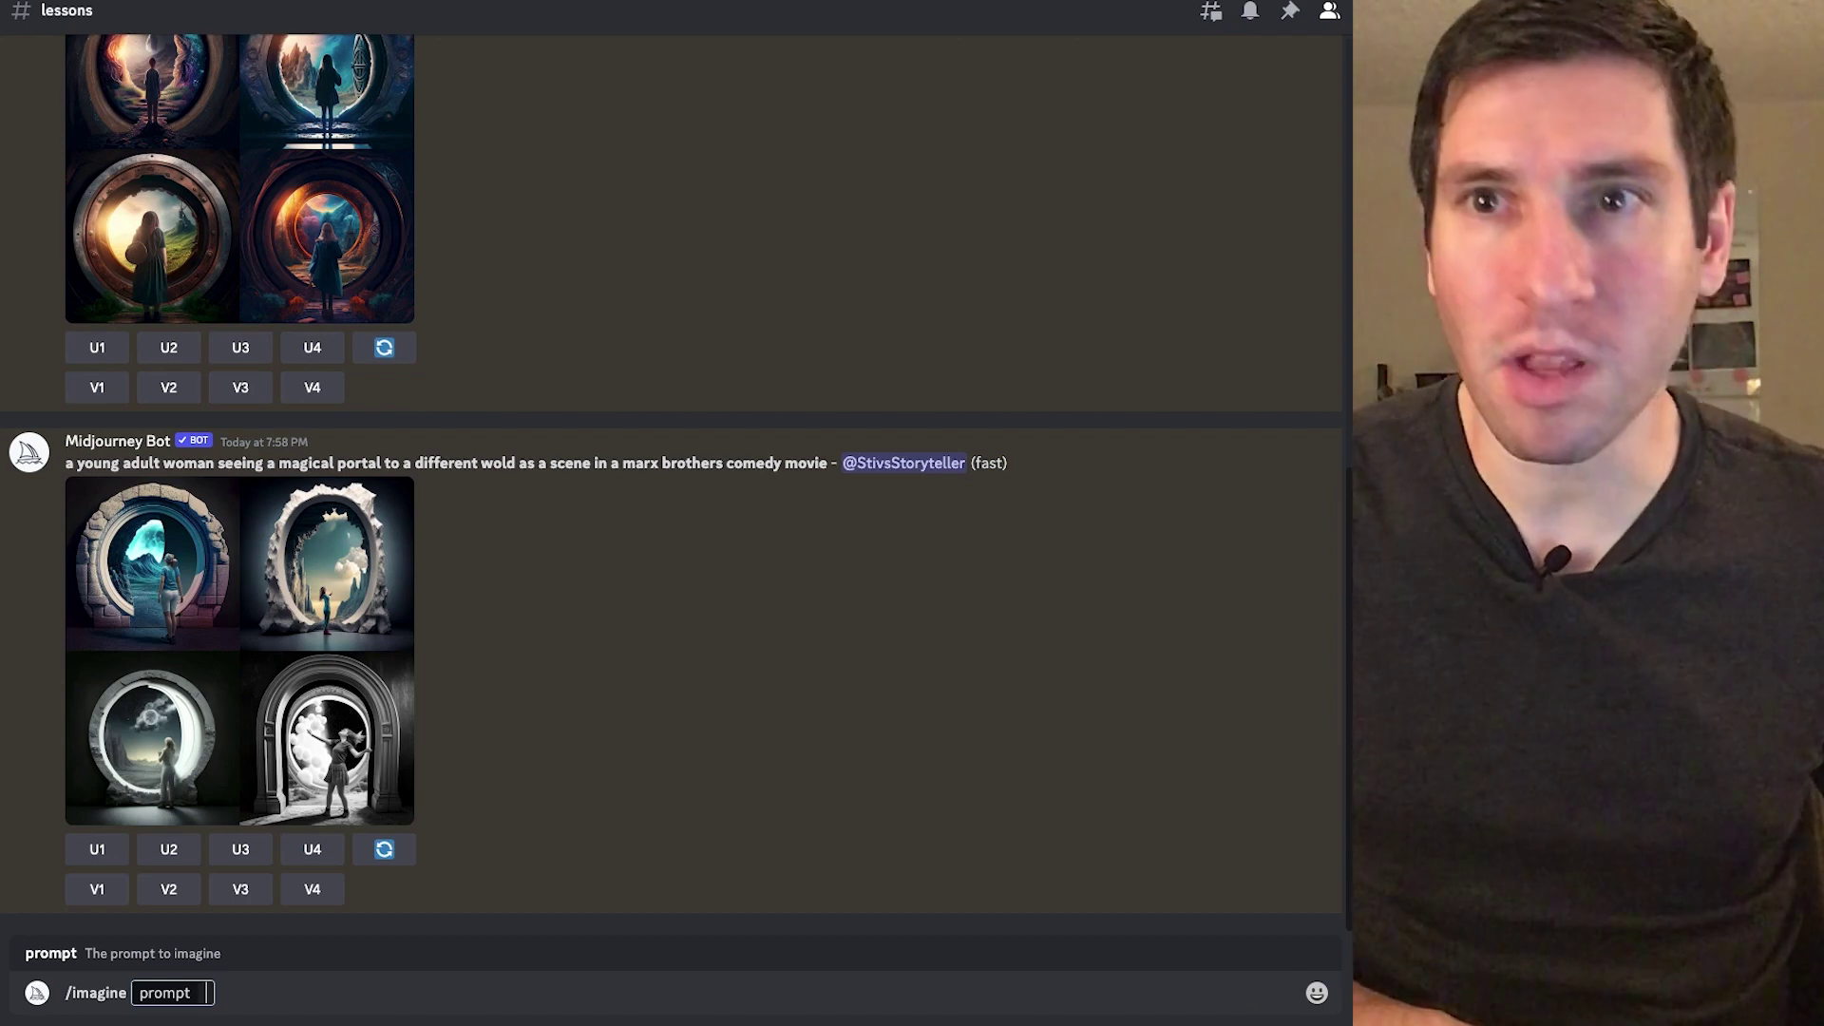
pyautogui.write('a youn')
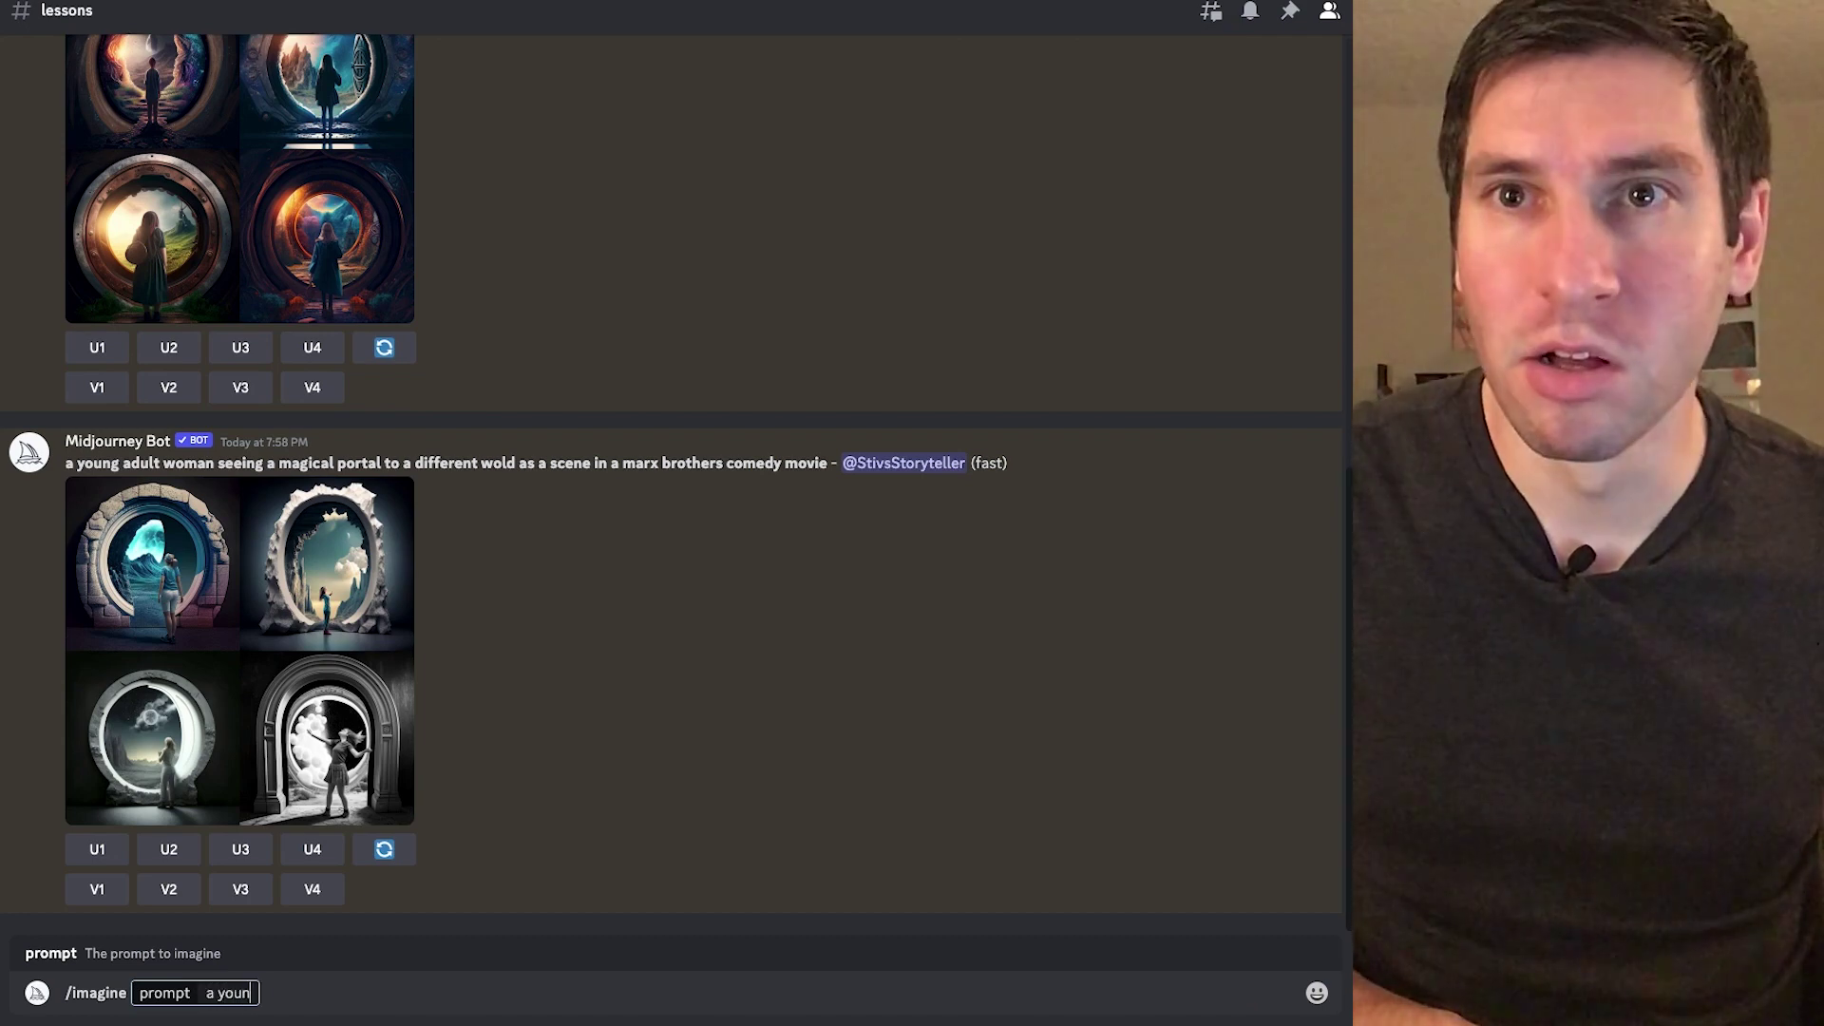
pyautogui.write('g adult')
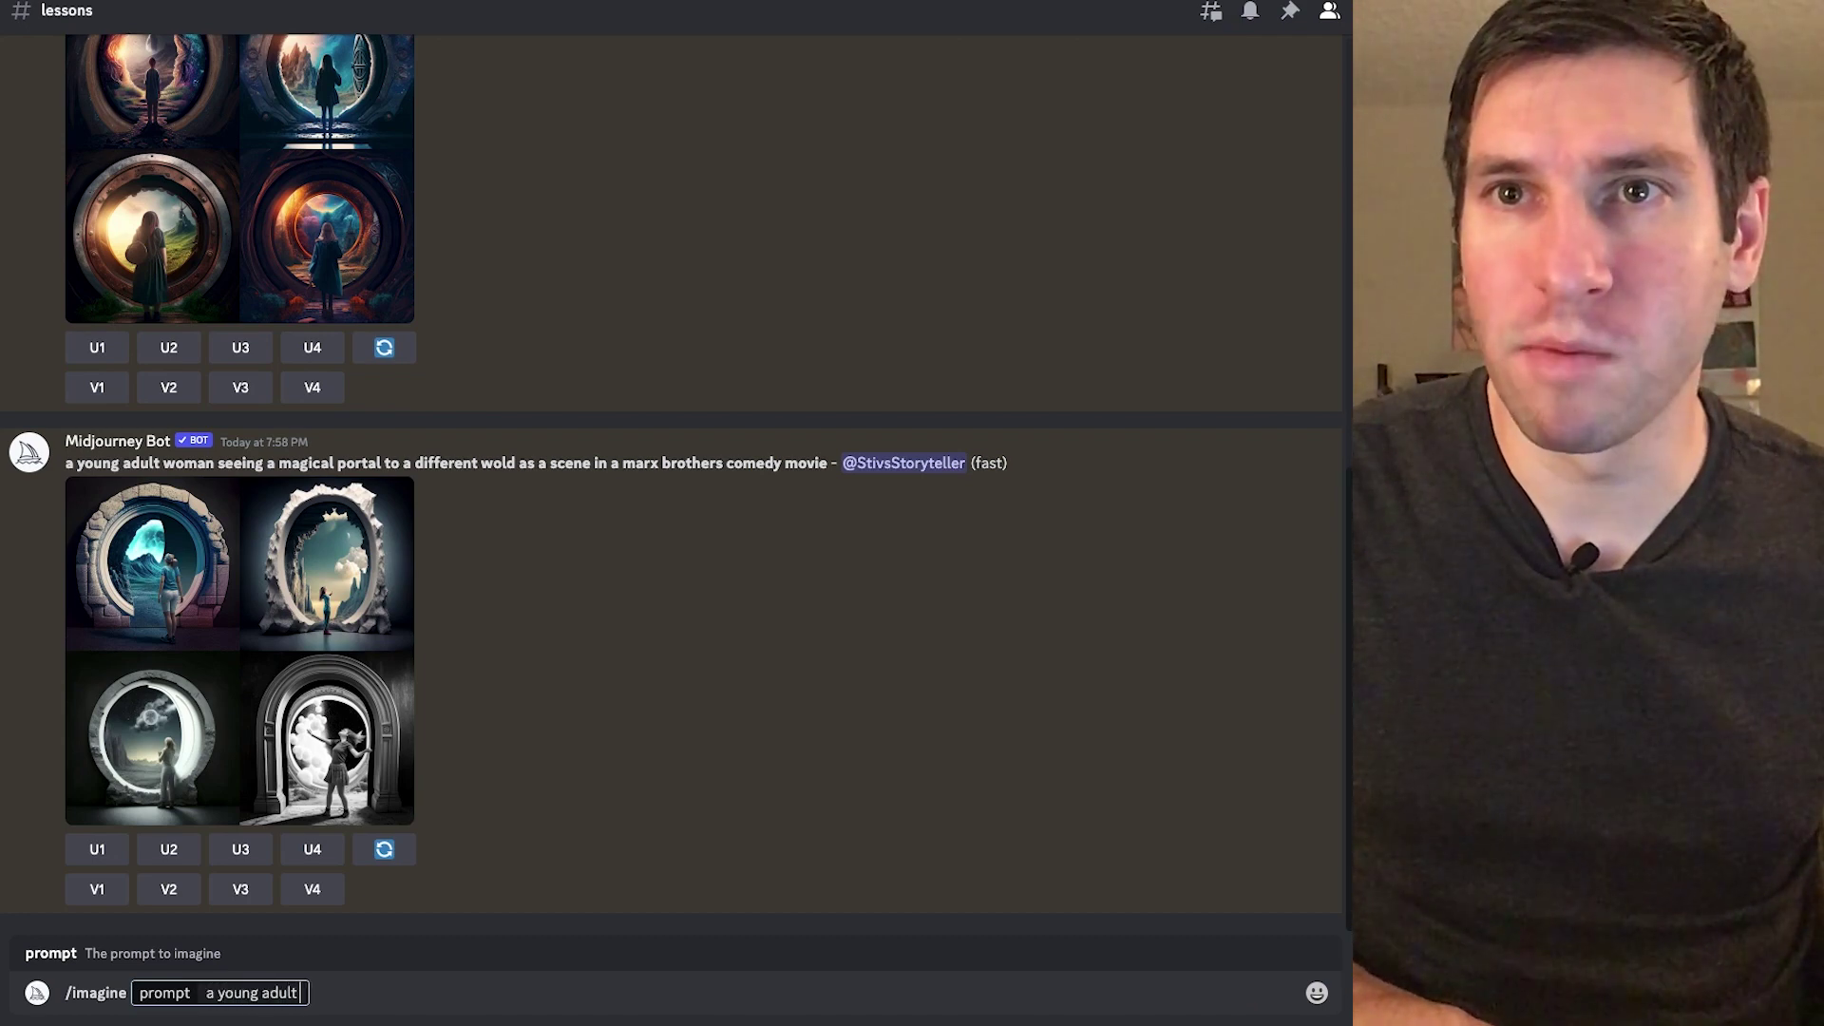
pyautogui.write(' woman seeing a ma')
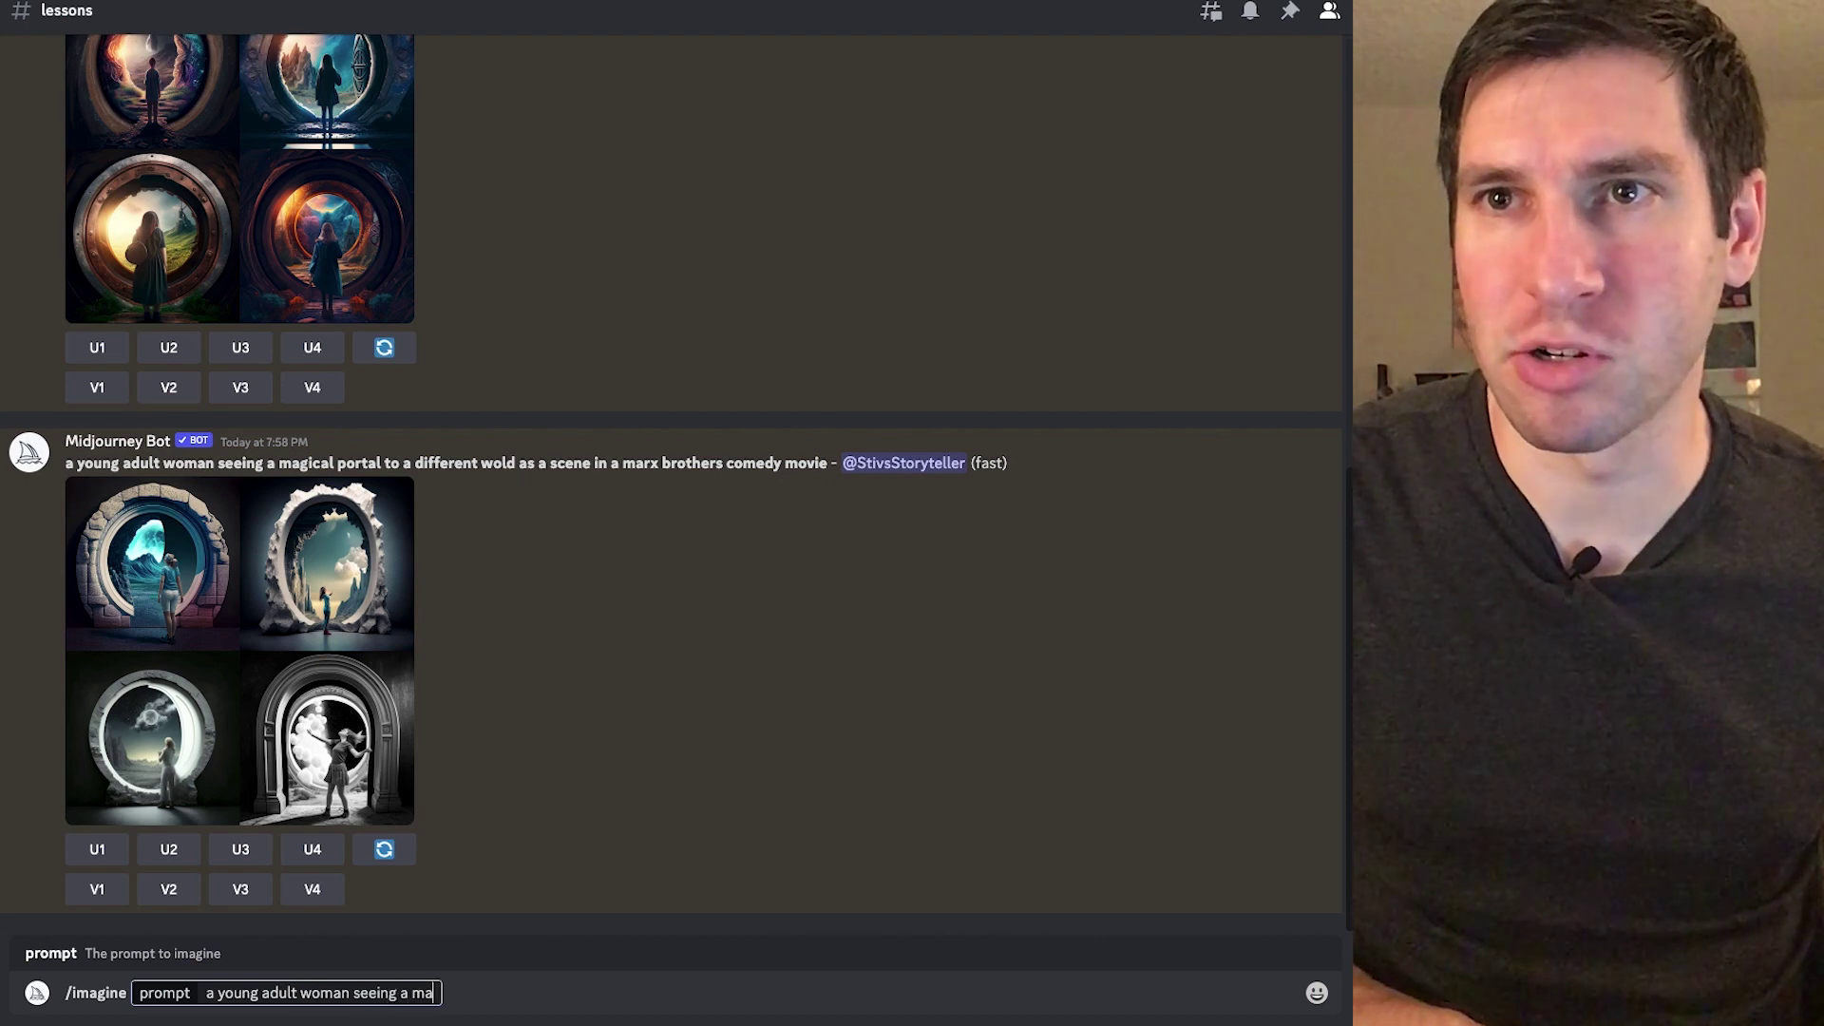
pyautogui.write('gical portal to')
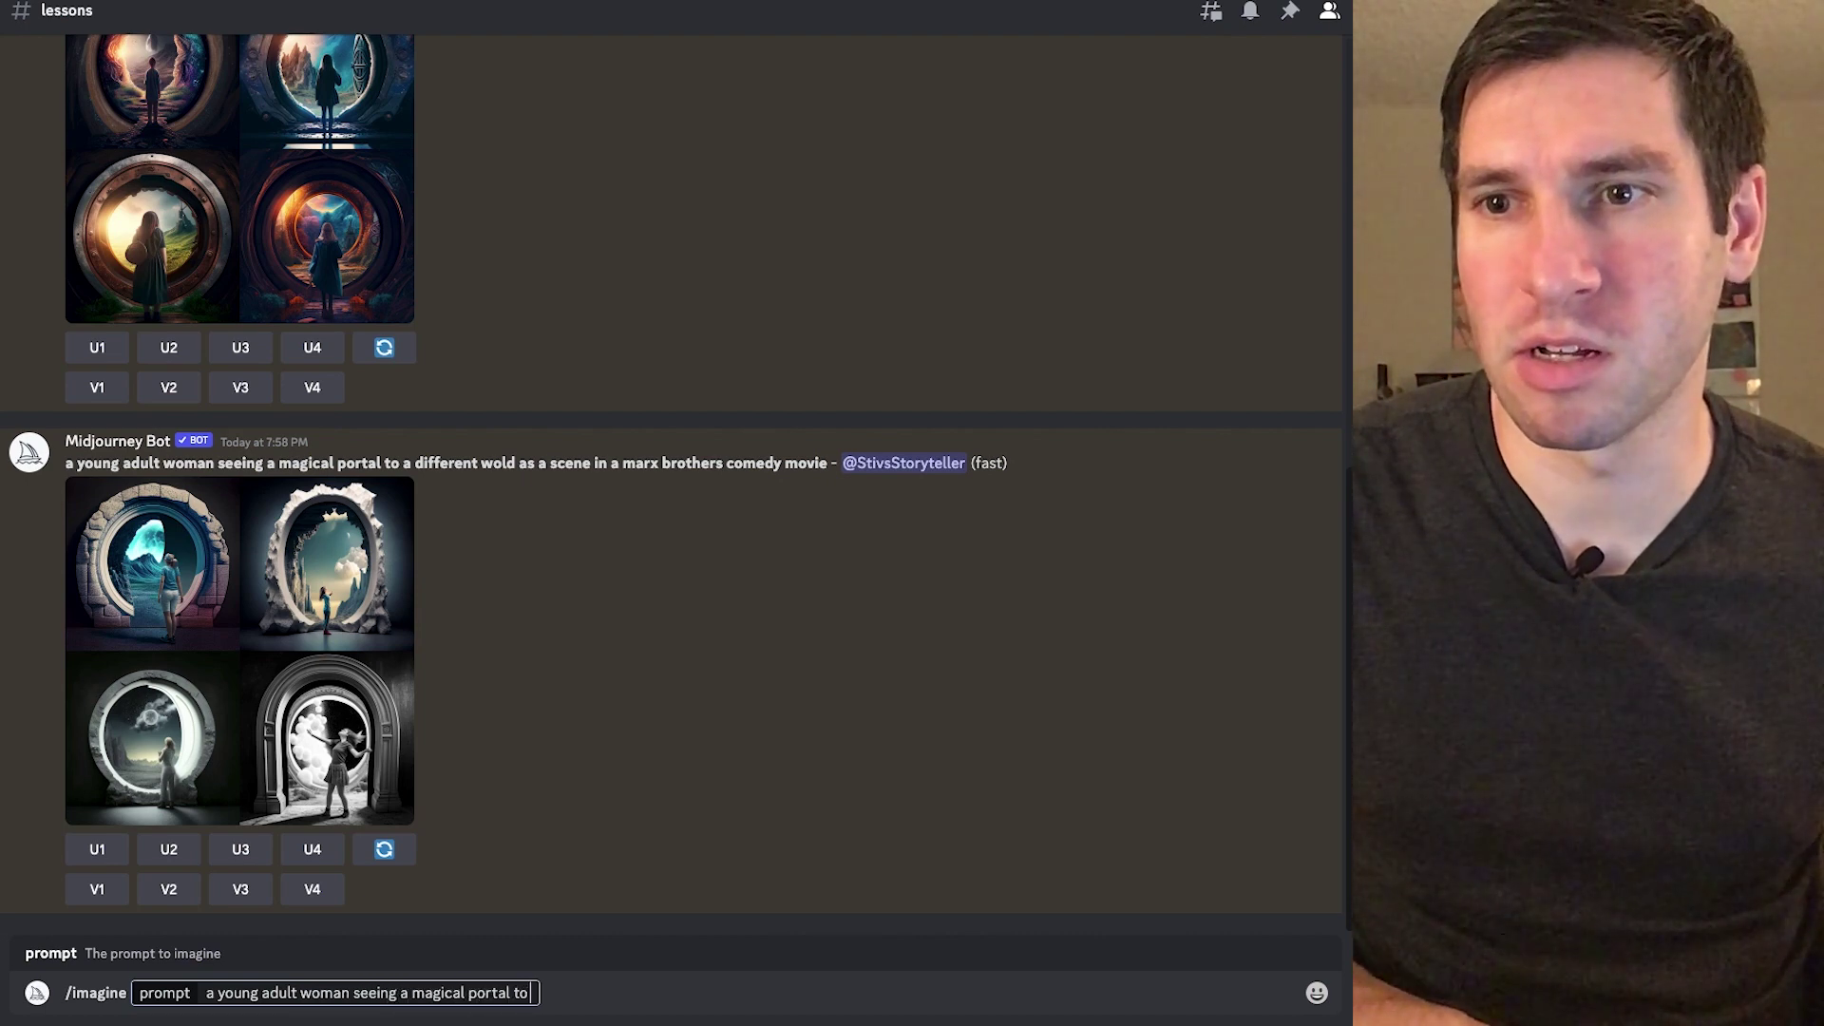
pyautogui.write(' a differ')
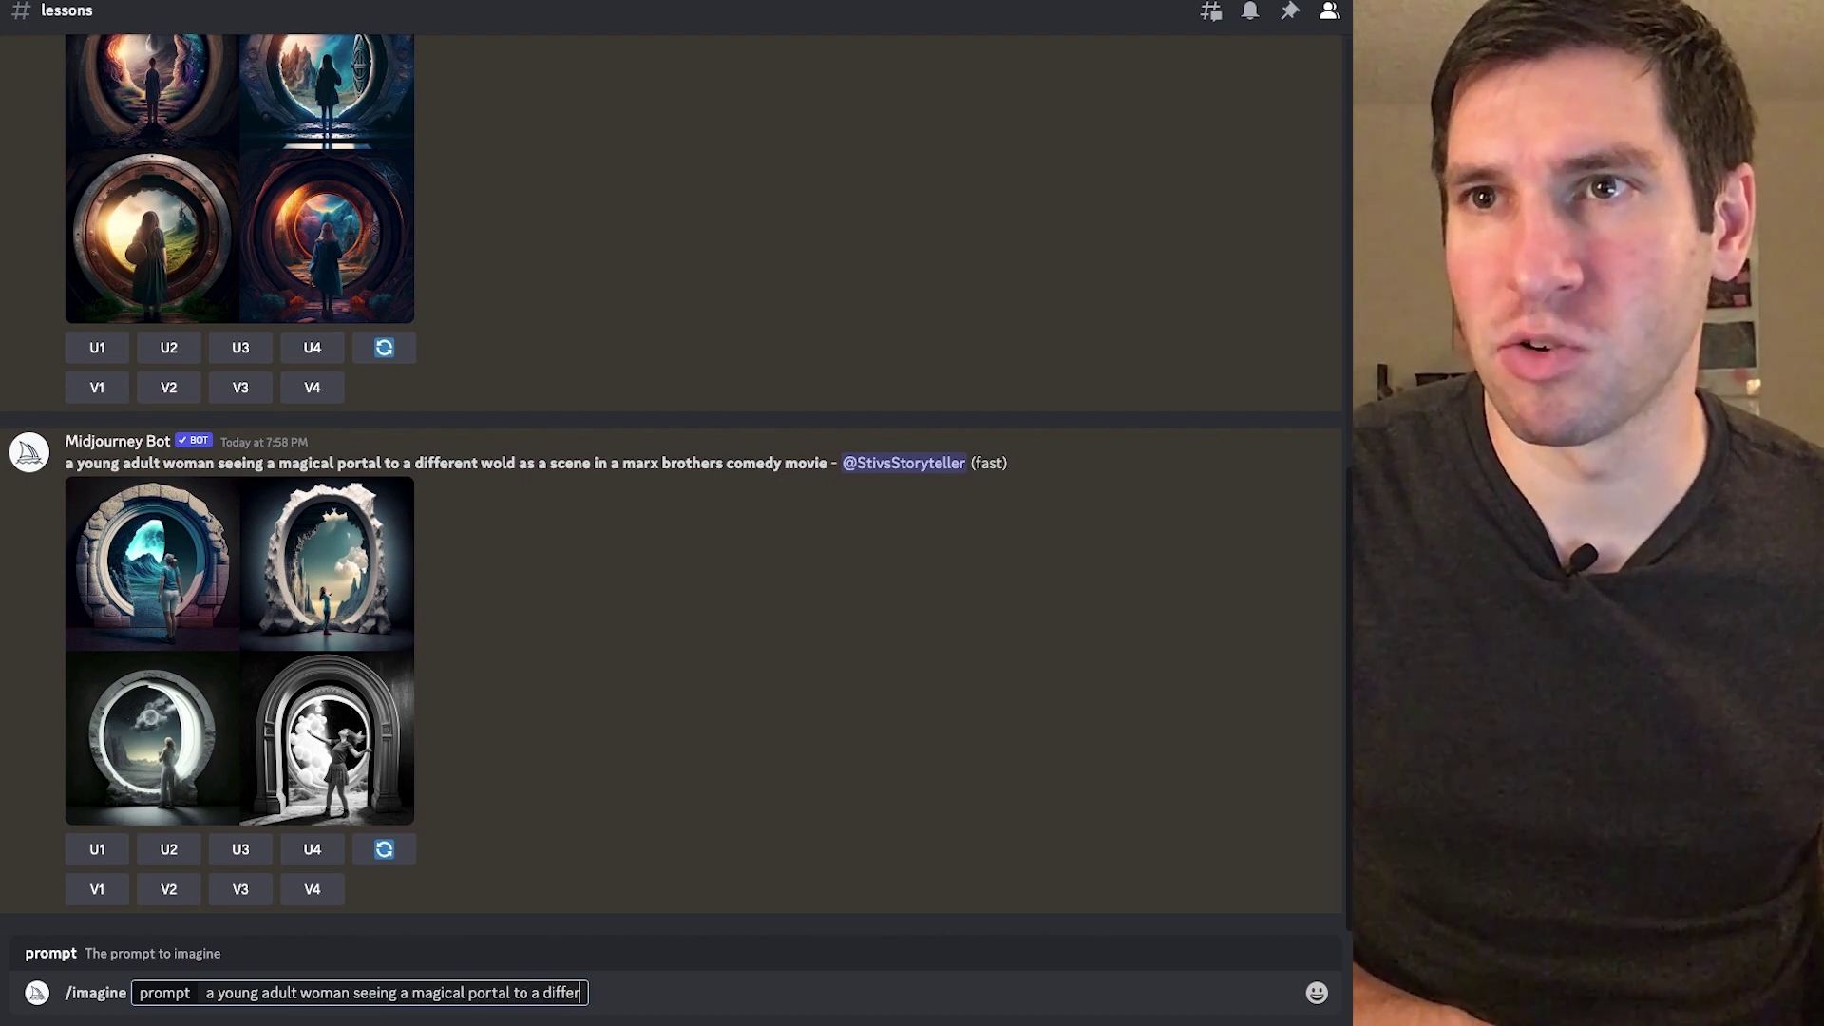
pyautogui.write('ent wol')
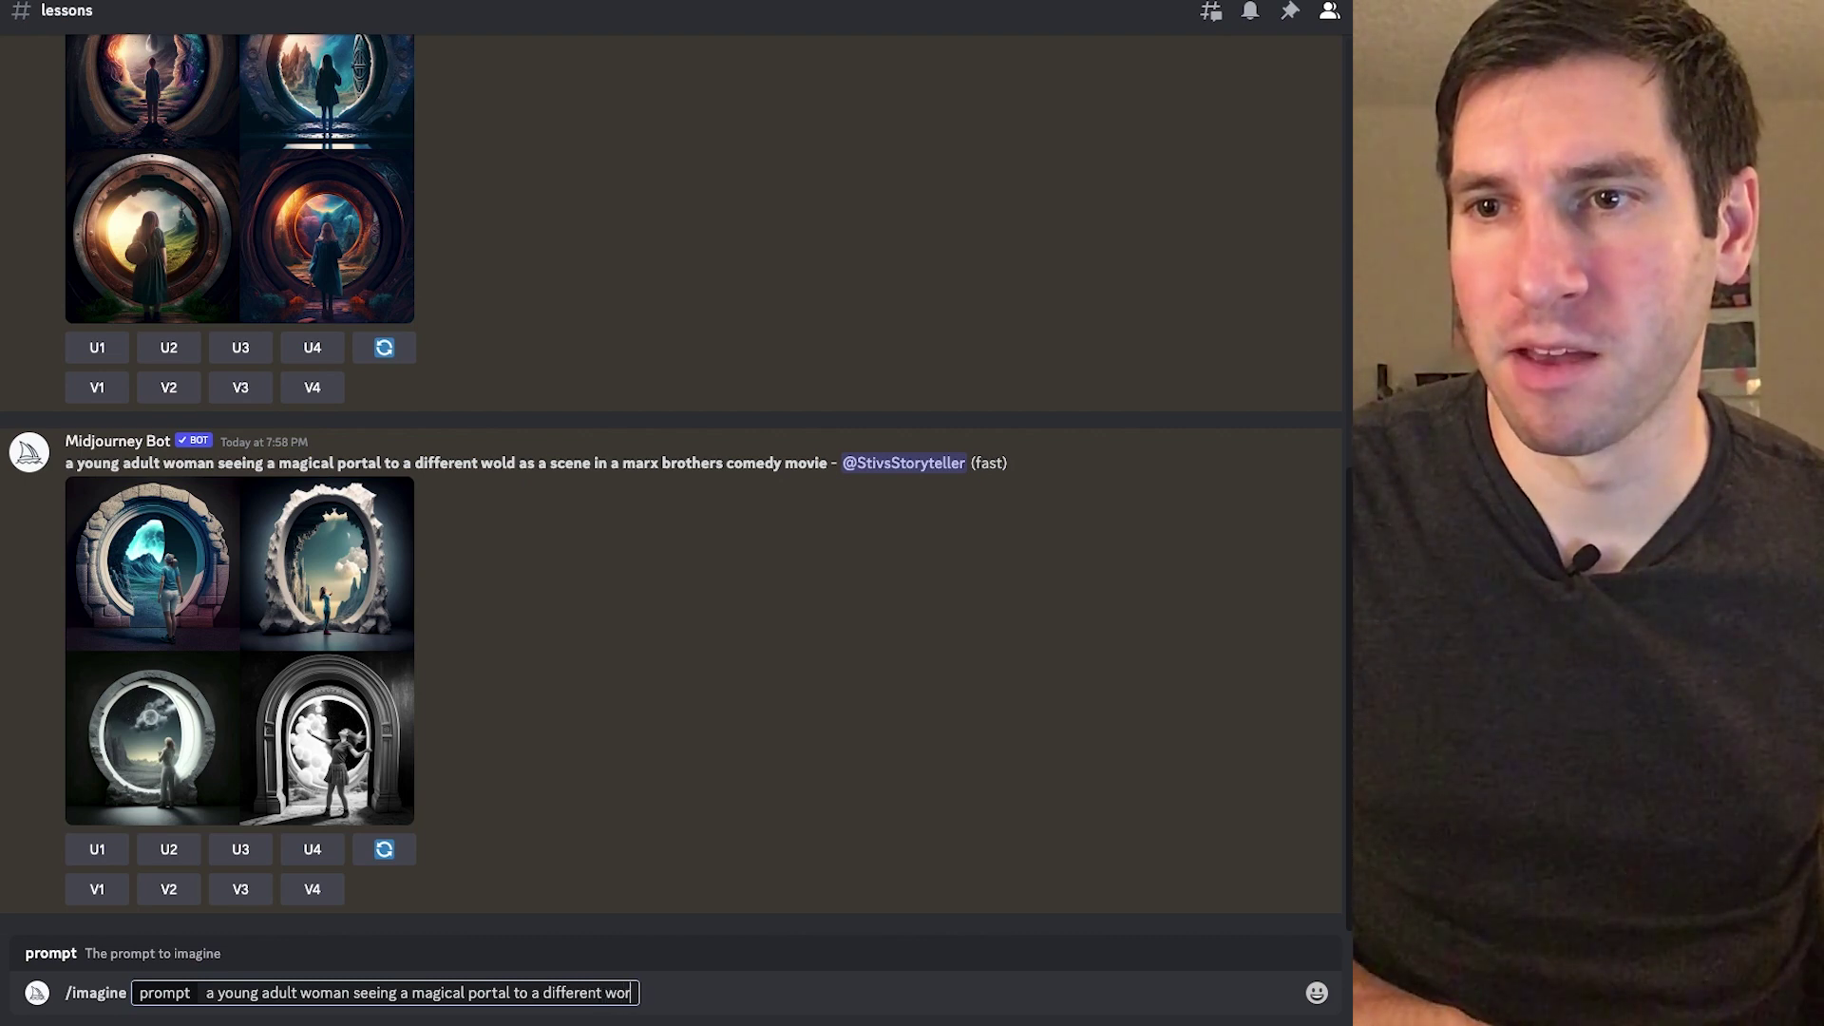
pyautogui.write('ld as a scen')
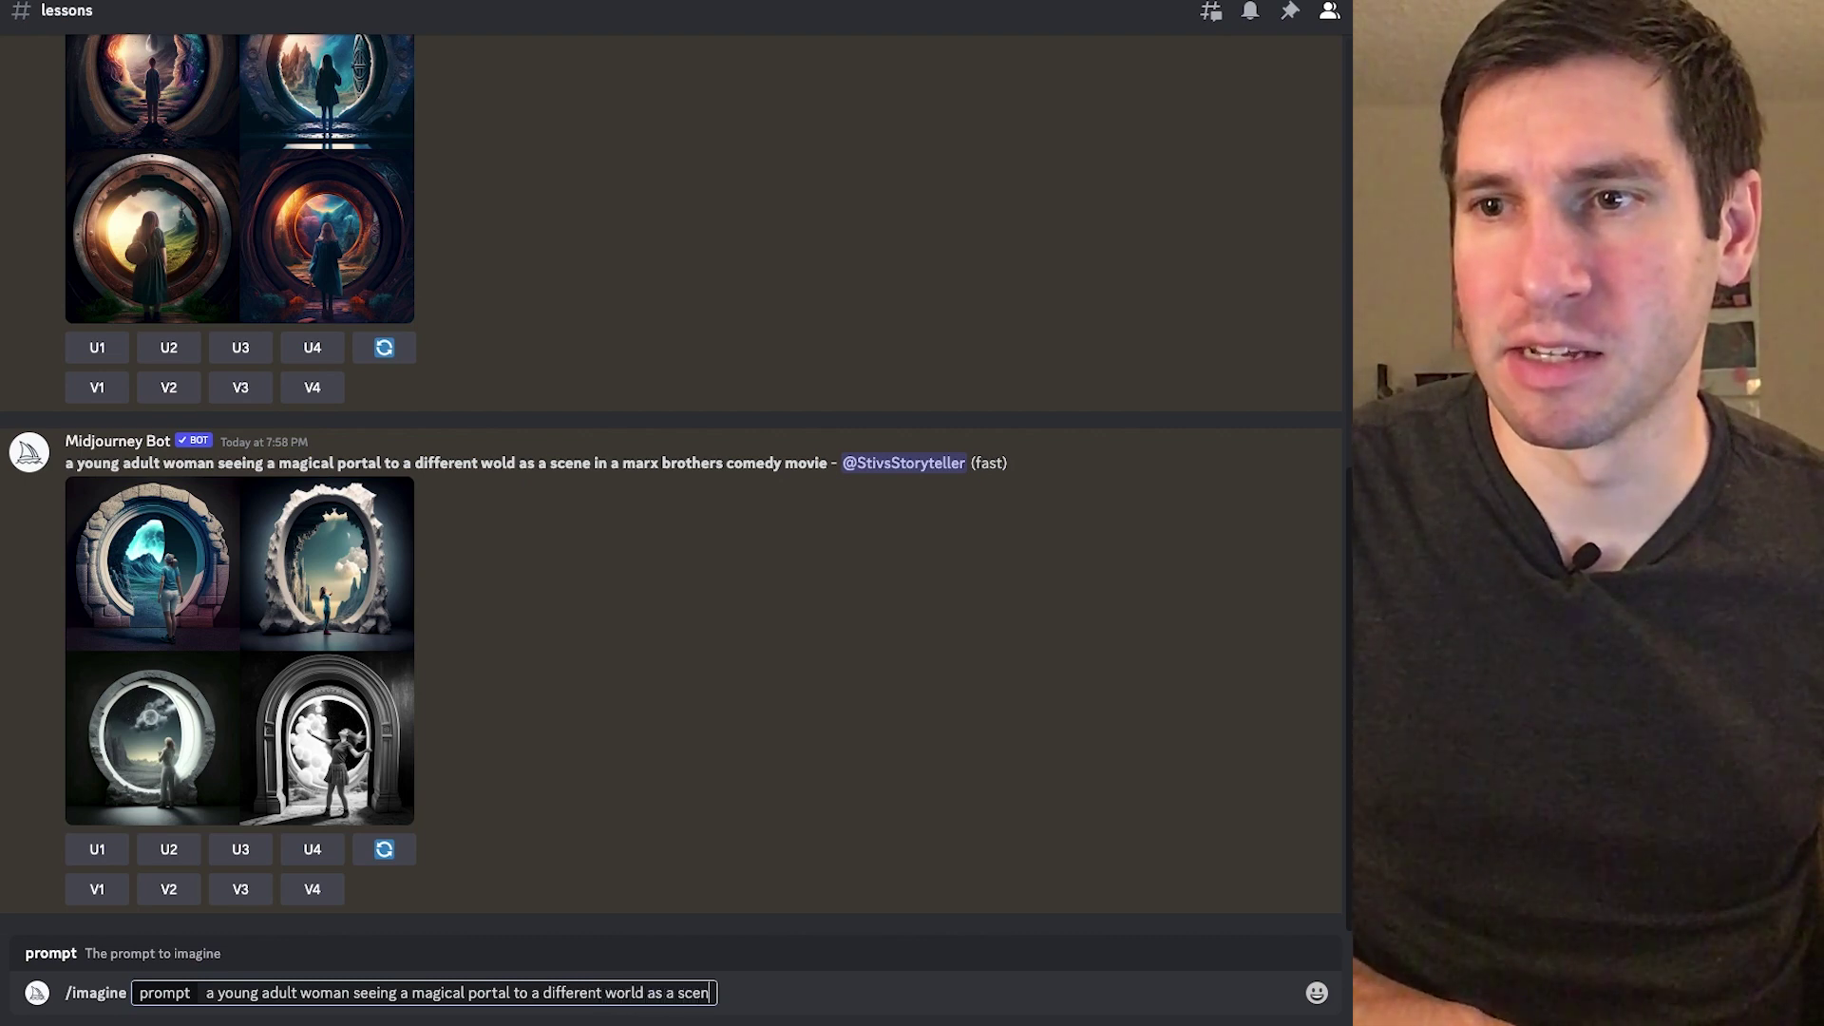
pyautogui.write('e in ')
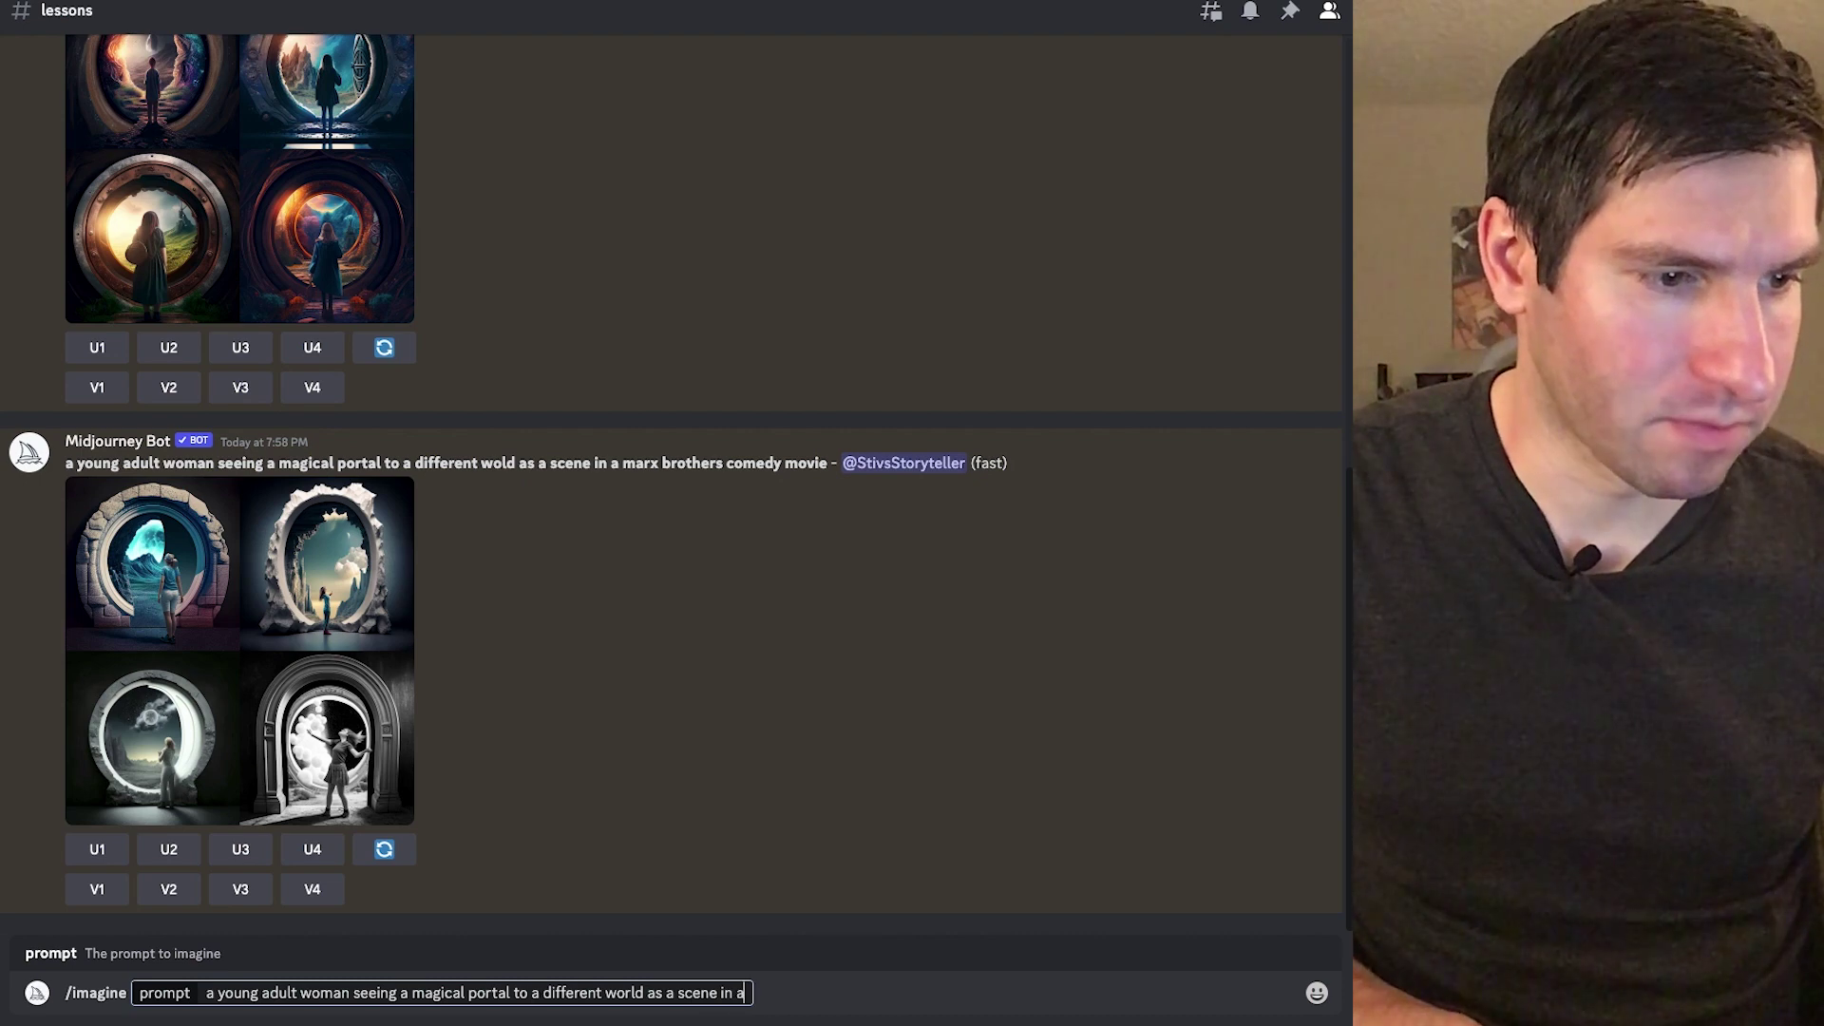
pyautogui.write('a sergi')
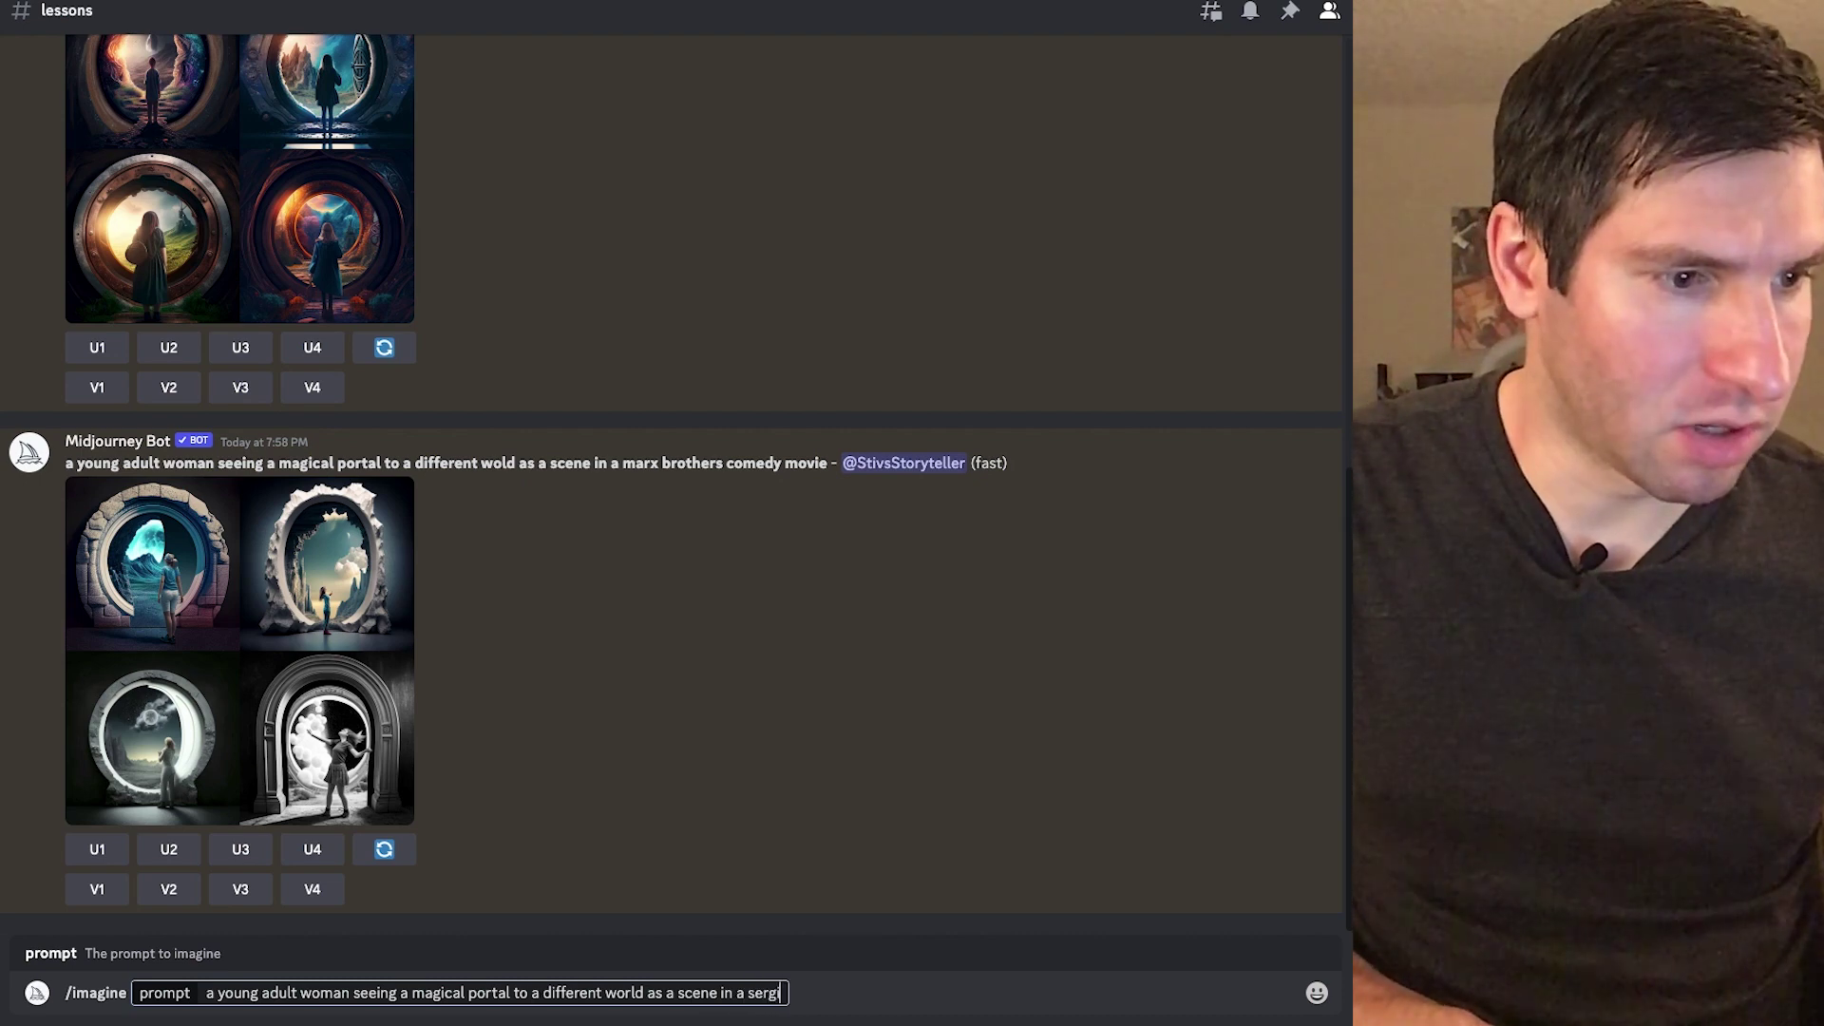
pyautogui.write('o leone ')
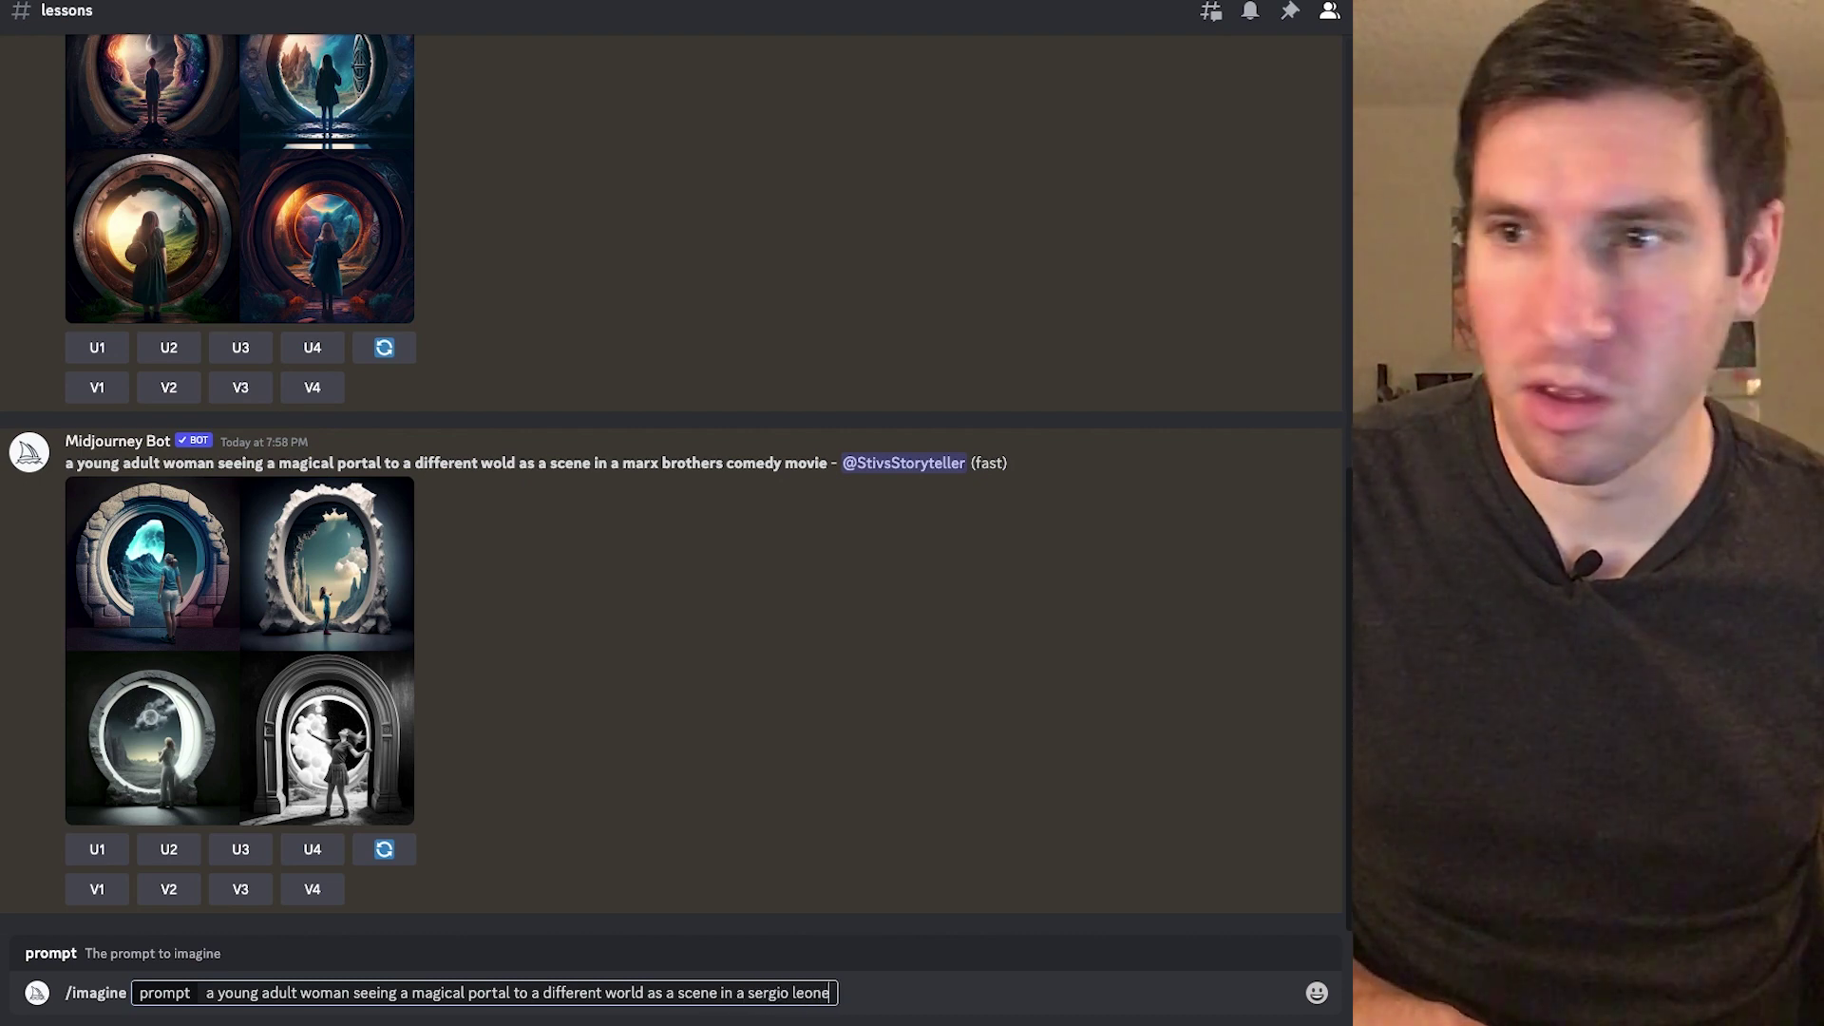
pyautogui.write('sp')
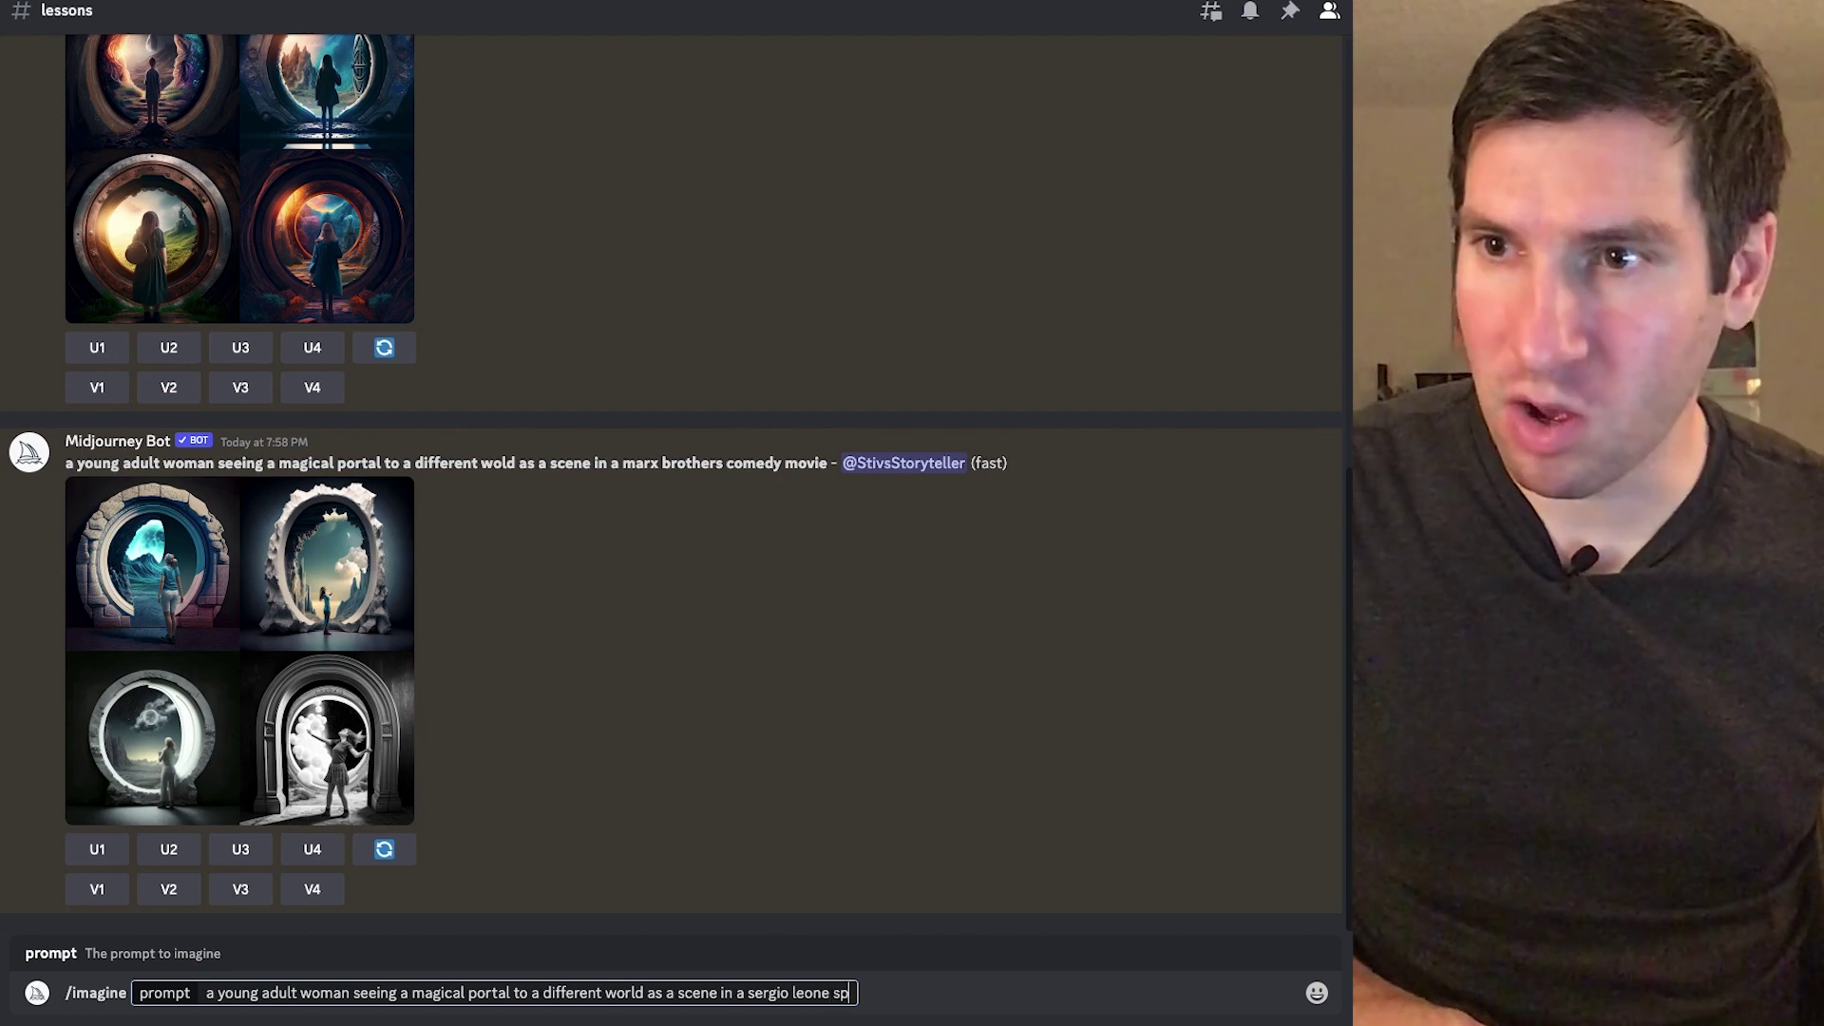
pyautogui.press('BackSpace')
pyautogui.press('BackSpace')
pyautogui.write('western')
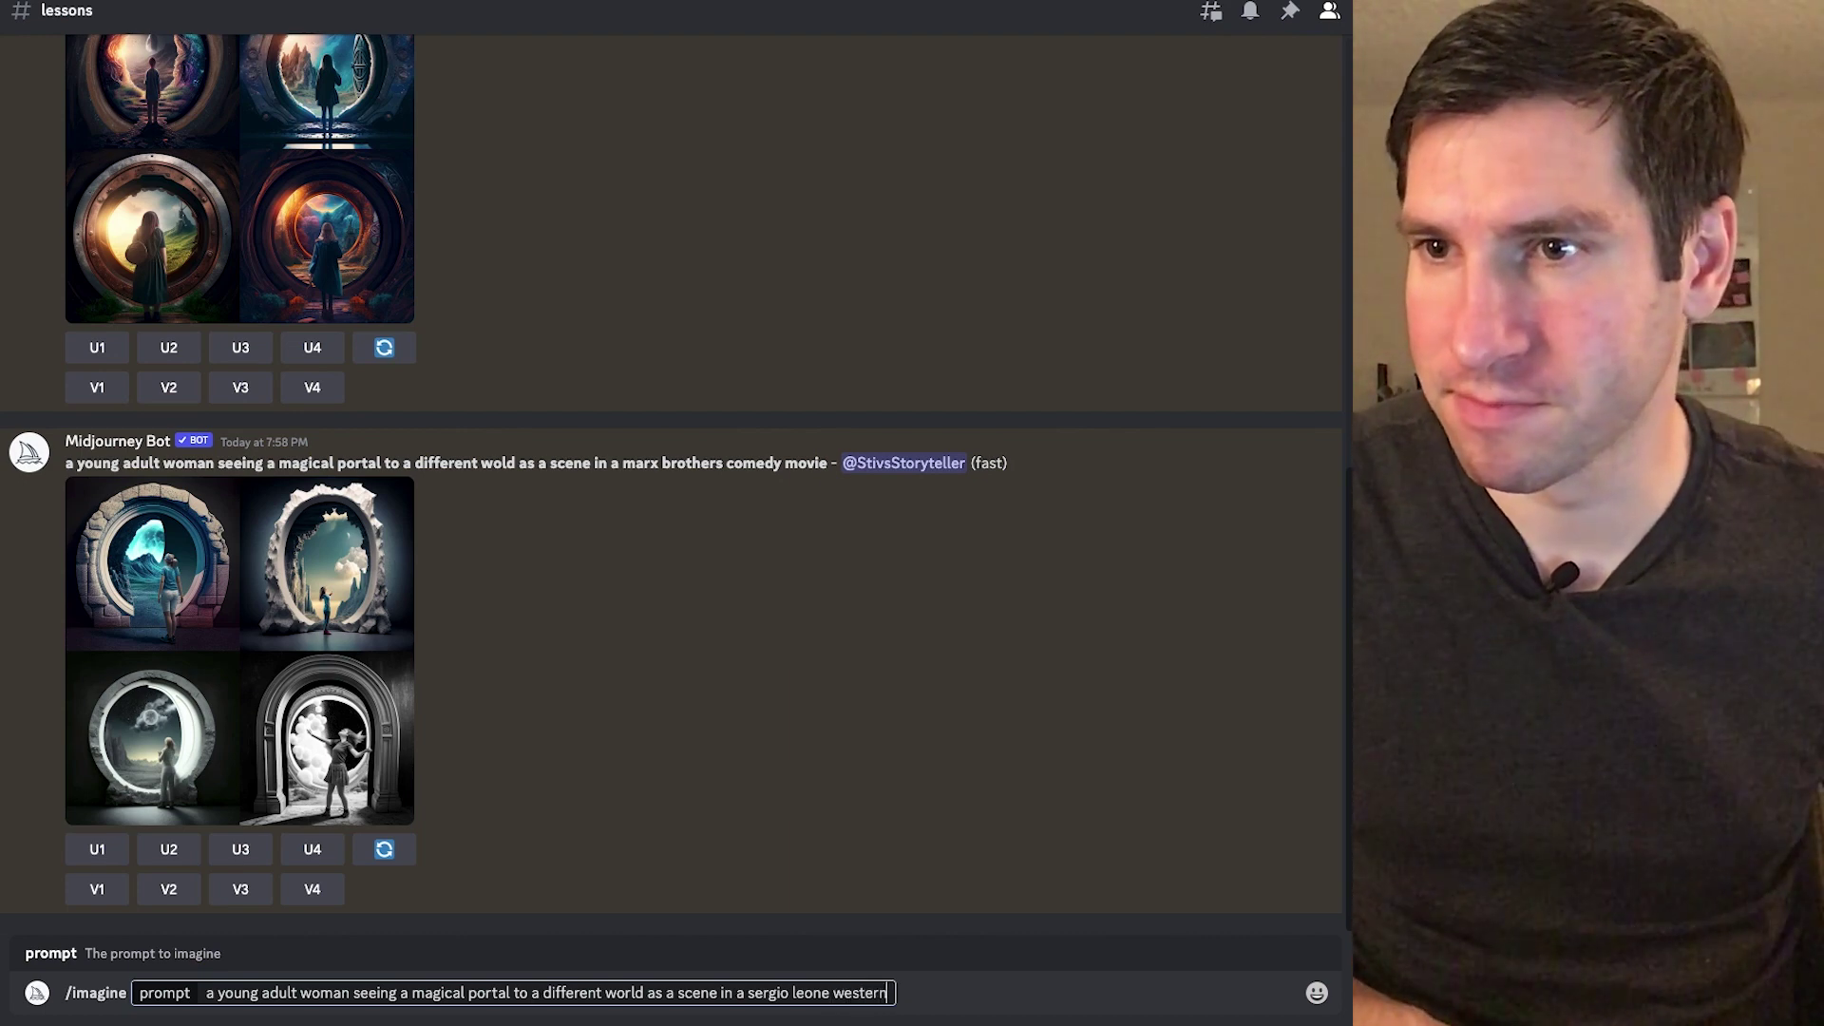
pyautogui.press('Return')
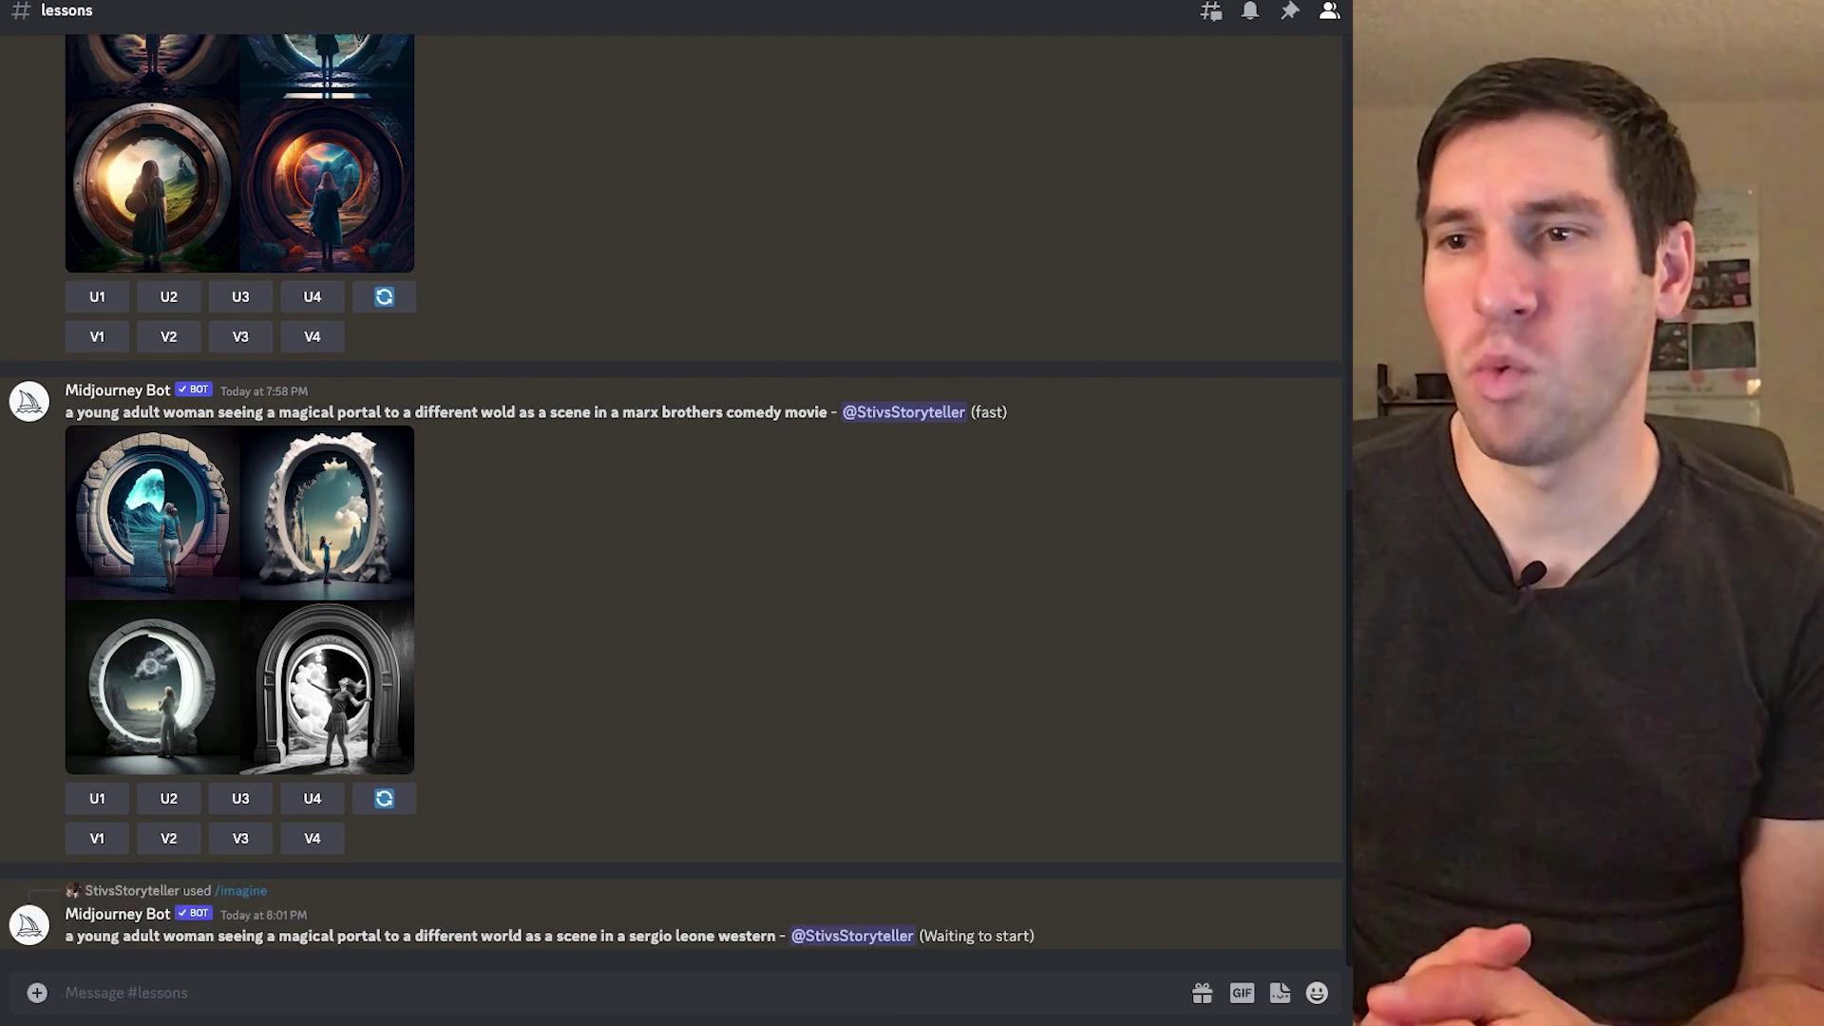